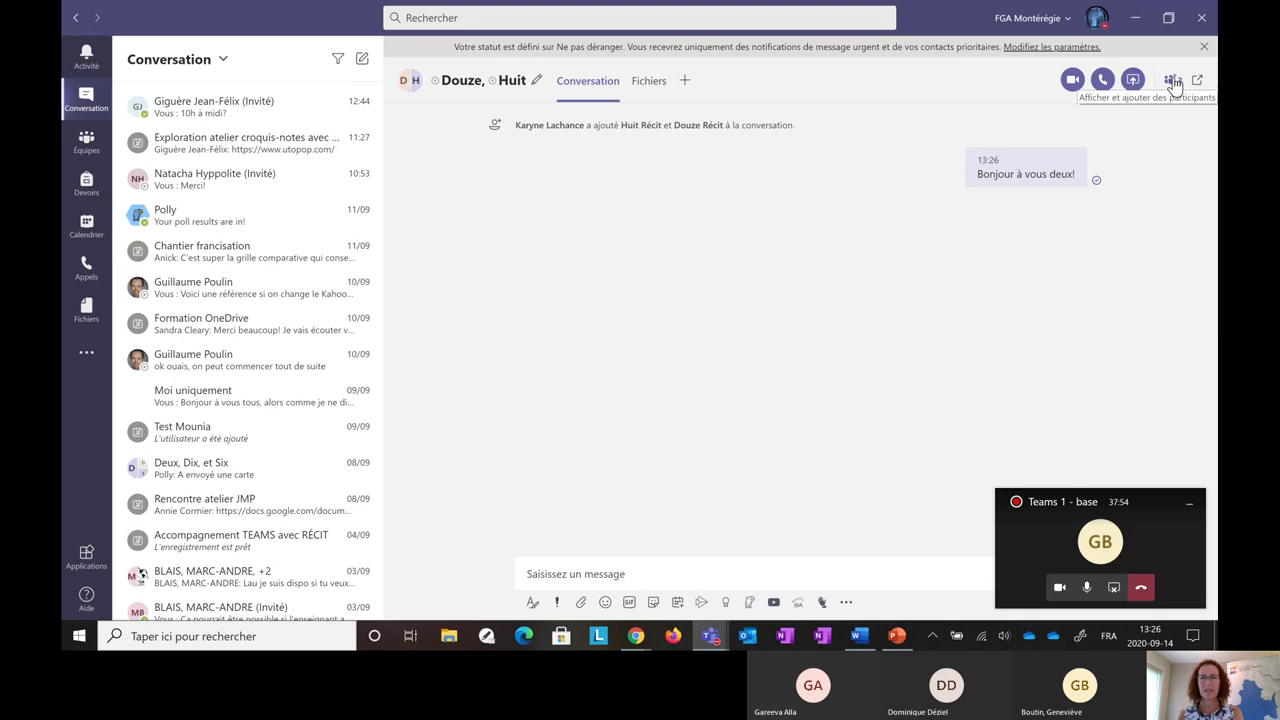
View the participant list of the group chat and close it again.
{"action": "left_click", "coordinate": [1174, 84]}
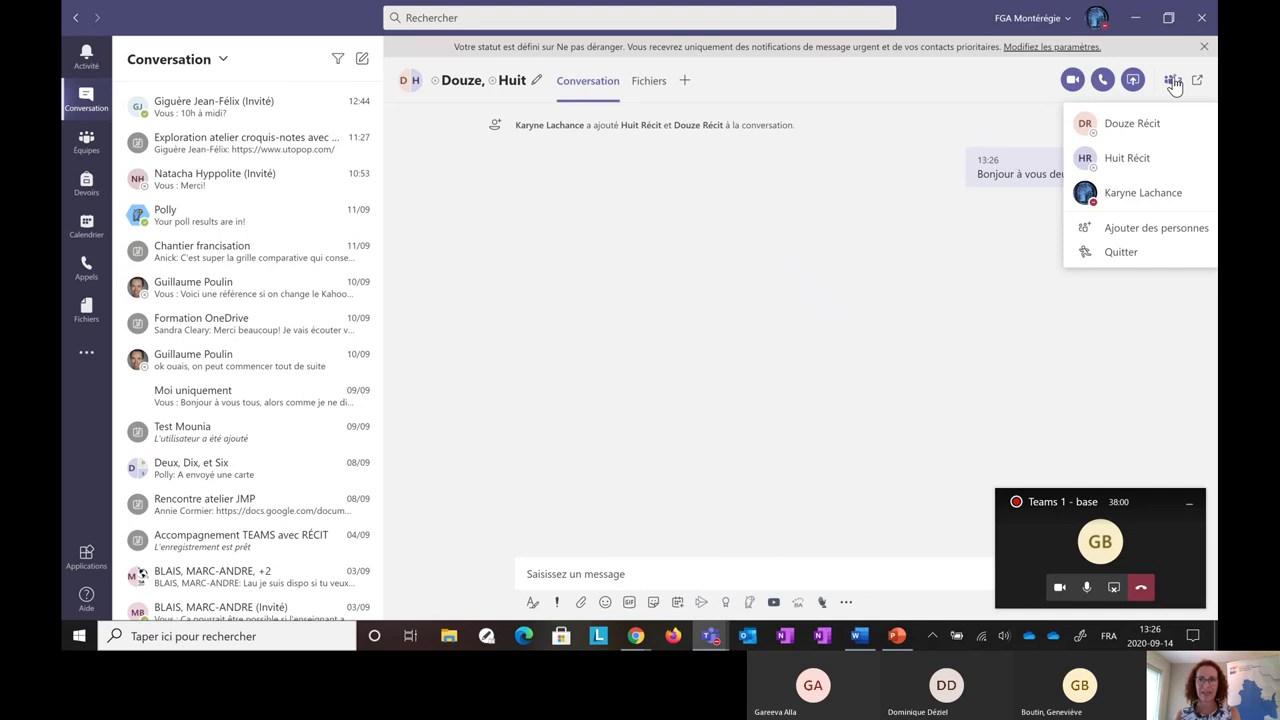
{"action": "mouse_move", "coordinate": [1168, 165]}
{"action": "left_click", "coordinate": [902, 253]}
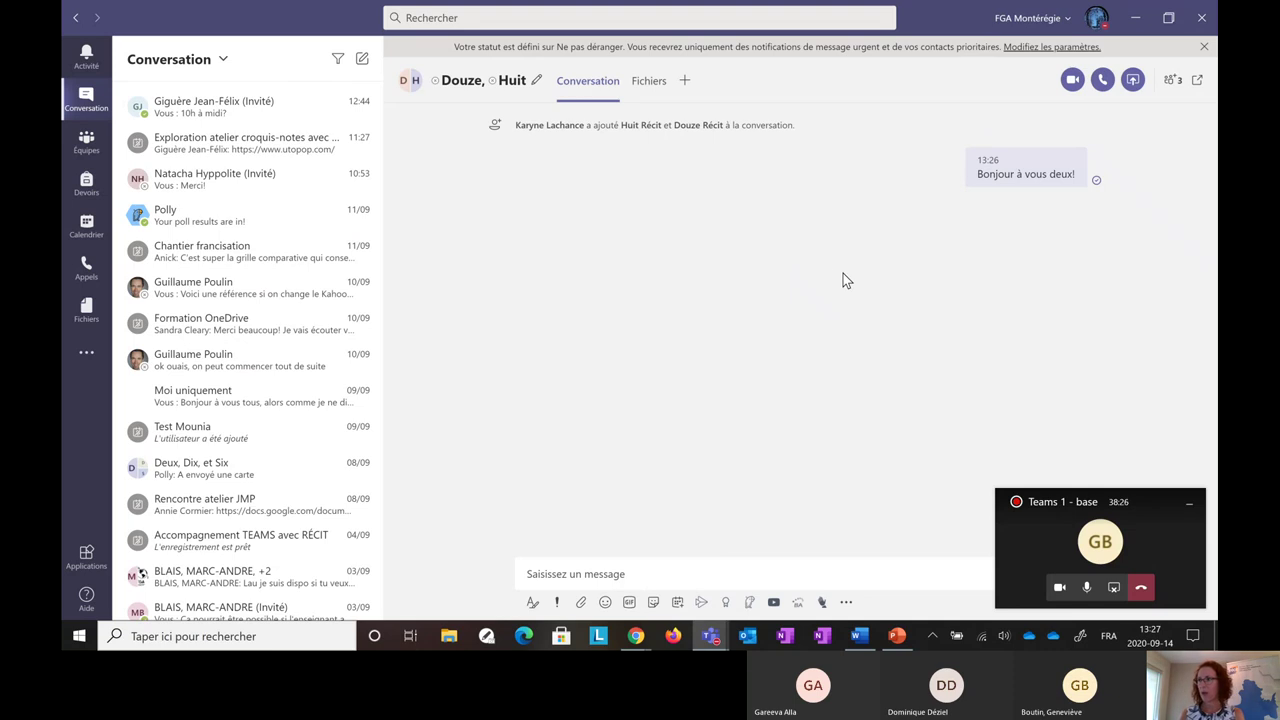
Bring the "Teams 1 - base" meeting window to full view, check it, and minimize it again.
{"action": "key", "text": "alt+Tab"}
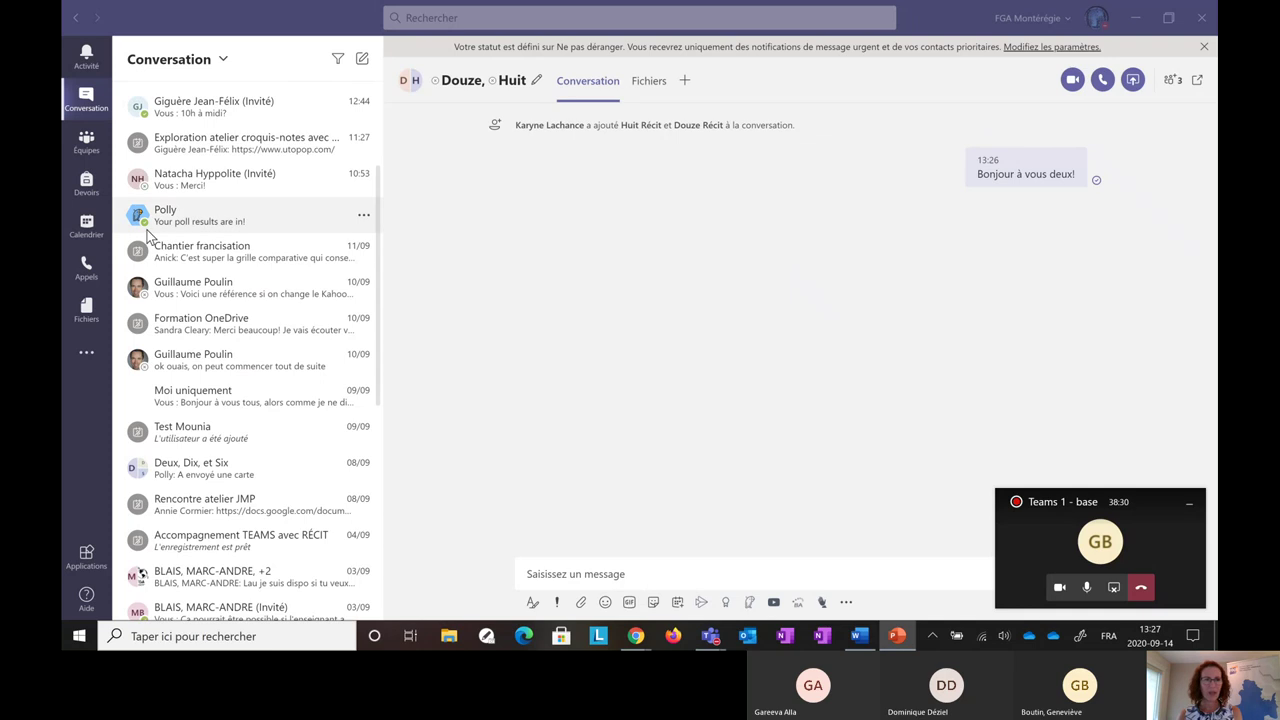
{"action": "left_click", "coordinate": [1073, 533]}
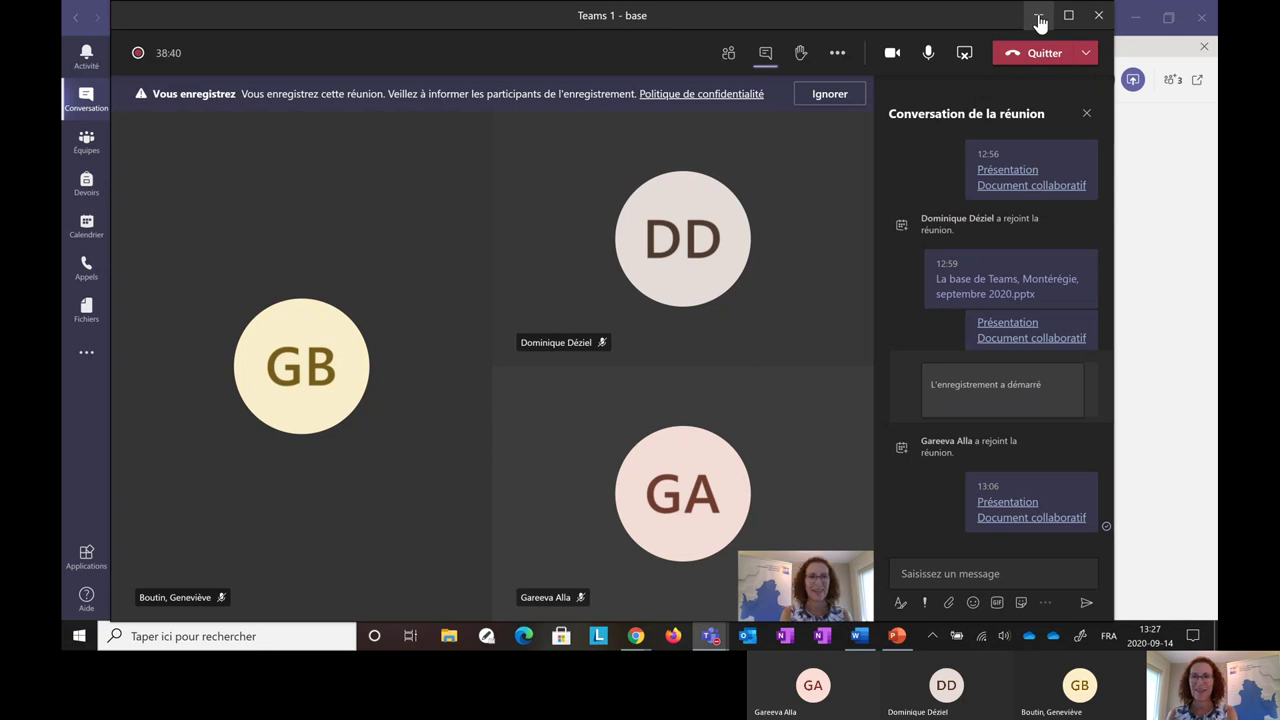
{"action": "left_click", "coordinate": [1040, 22]}
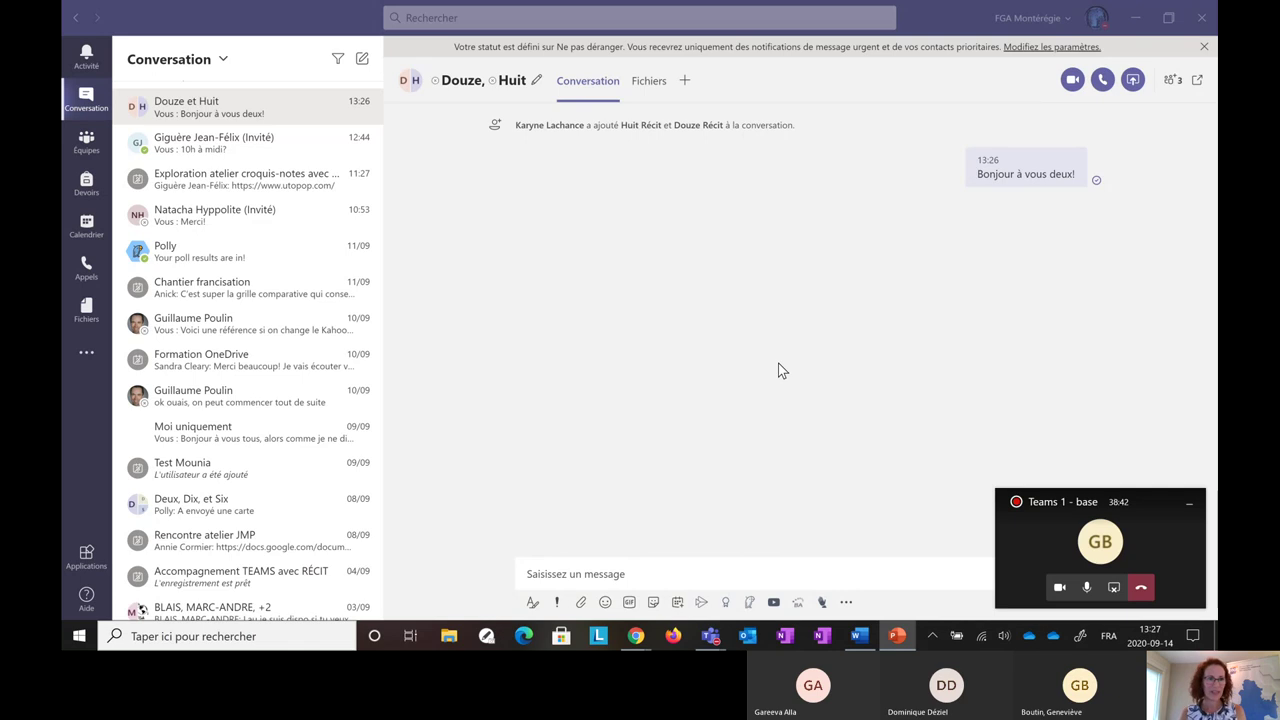
Open the Montérégie team and examine the posts and shared files of its Général channel, including the Supports de cours folder's access restriction.
{"action": "left_click", "coordinate": [88, 146]}
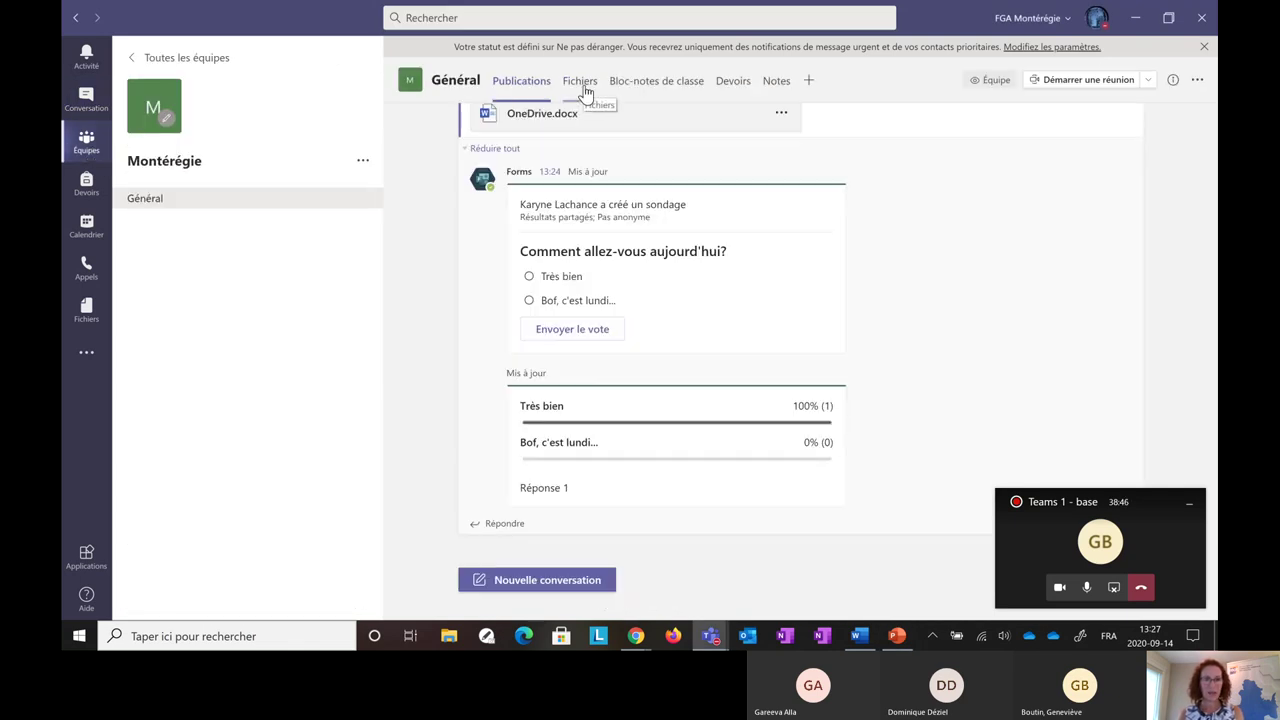
{"action": "left_click", "coordinate": [87, 140]}
{"action": "left_click", "coordinate": [1092, 414]}
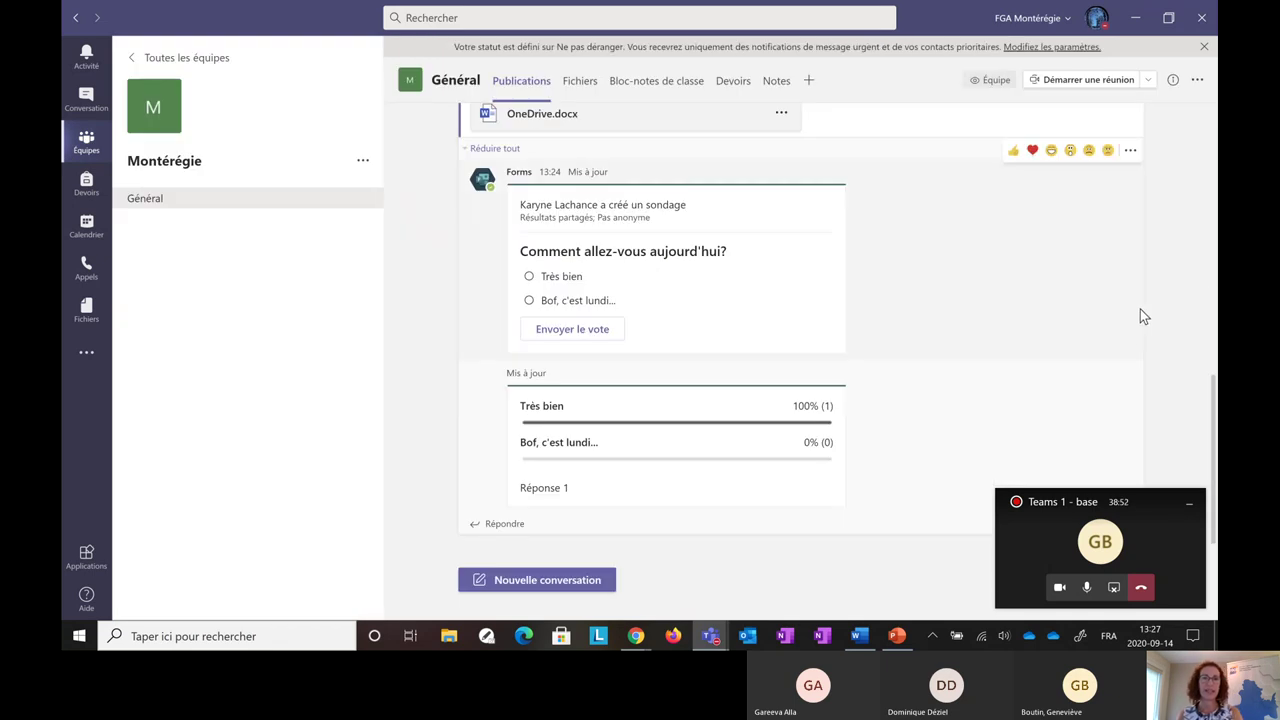
{"action": "left_click", "coordinate": [580, 84]}
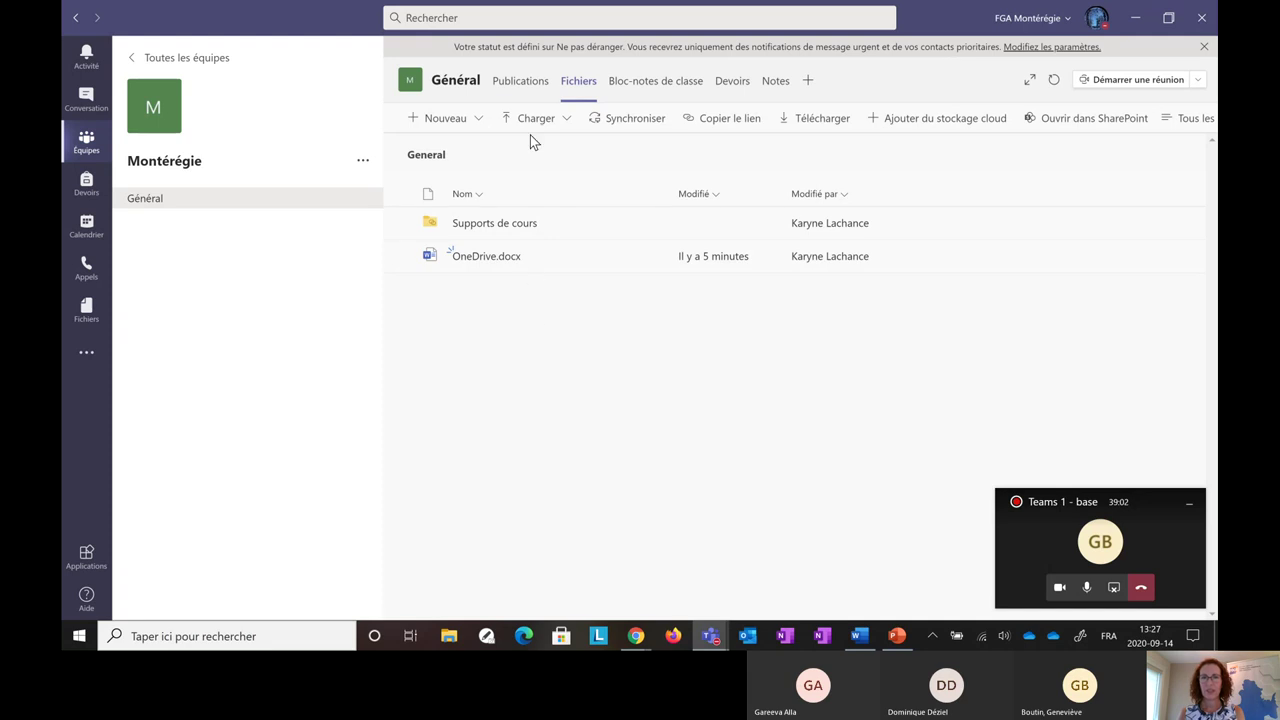
{"action": "left_click", "coordinate": [524, 84]}
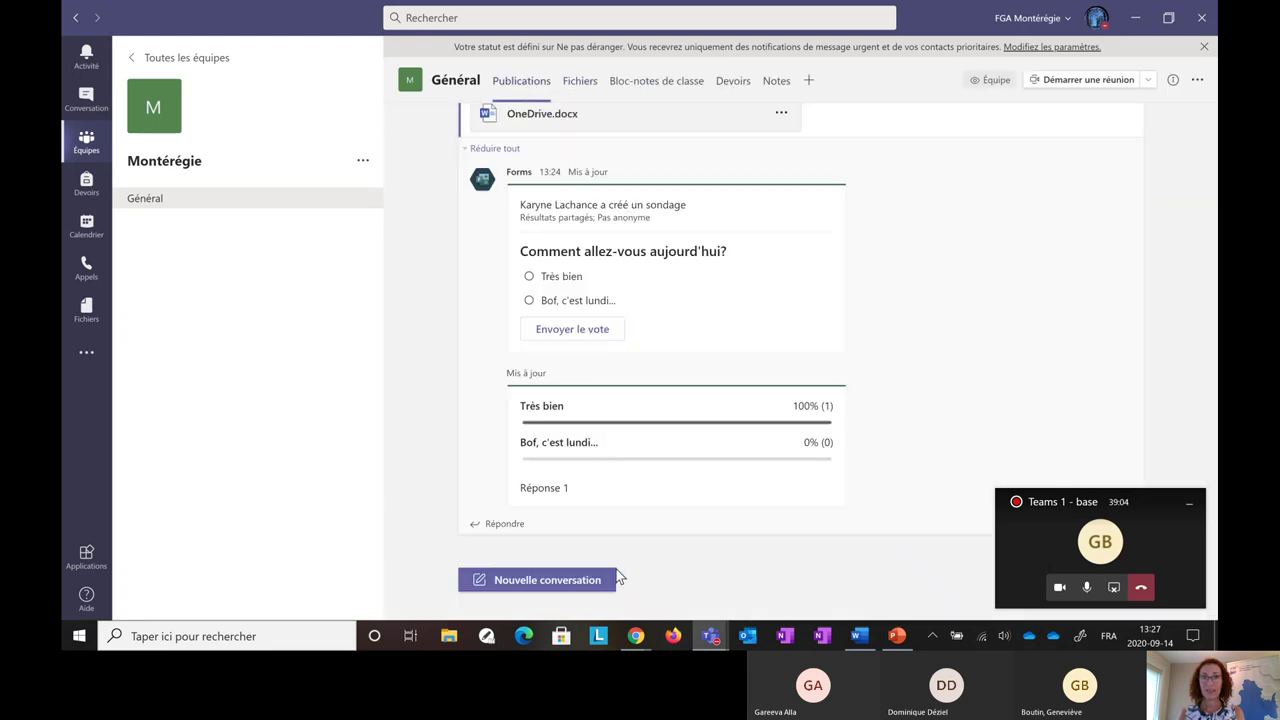
{"action": "scroll", "coordinate": [746, 380], "scroll_direction": "up", "scroll_amount": 3}
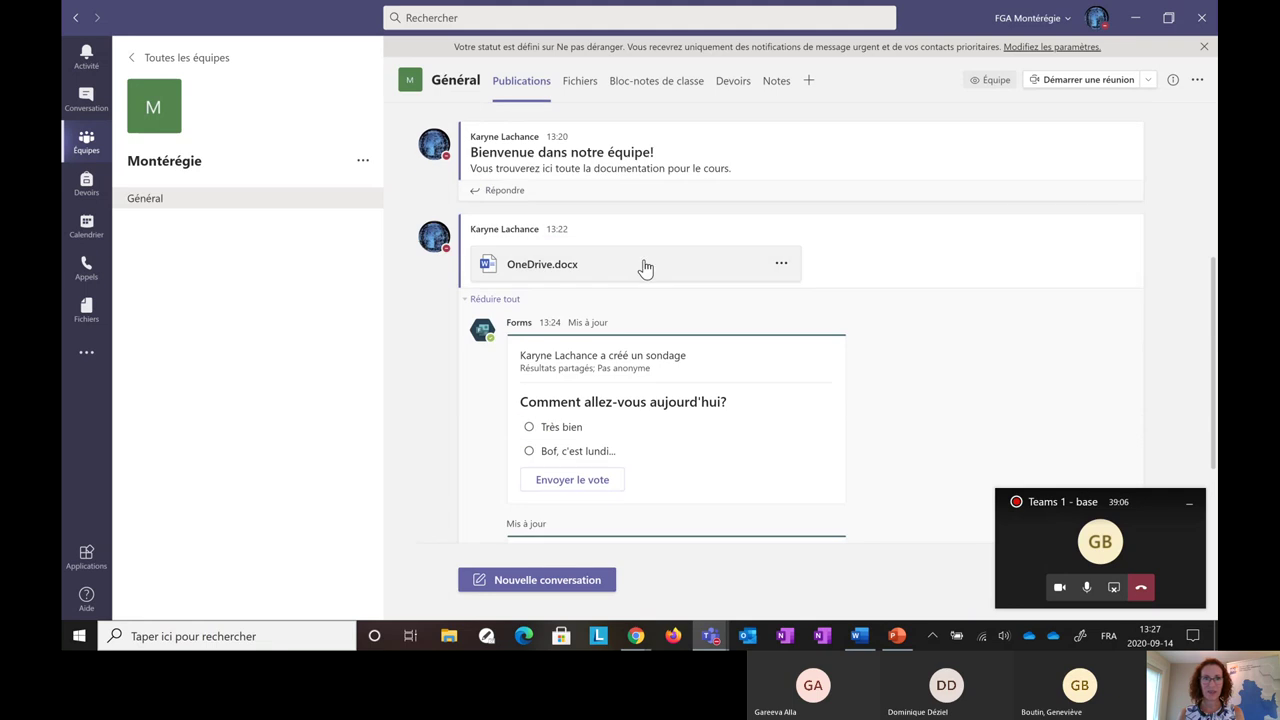
{"action": "left_click", "coordinate": [578, 86]}
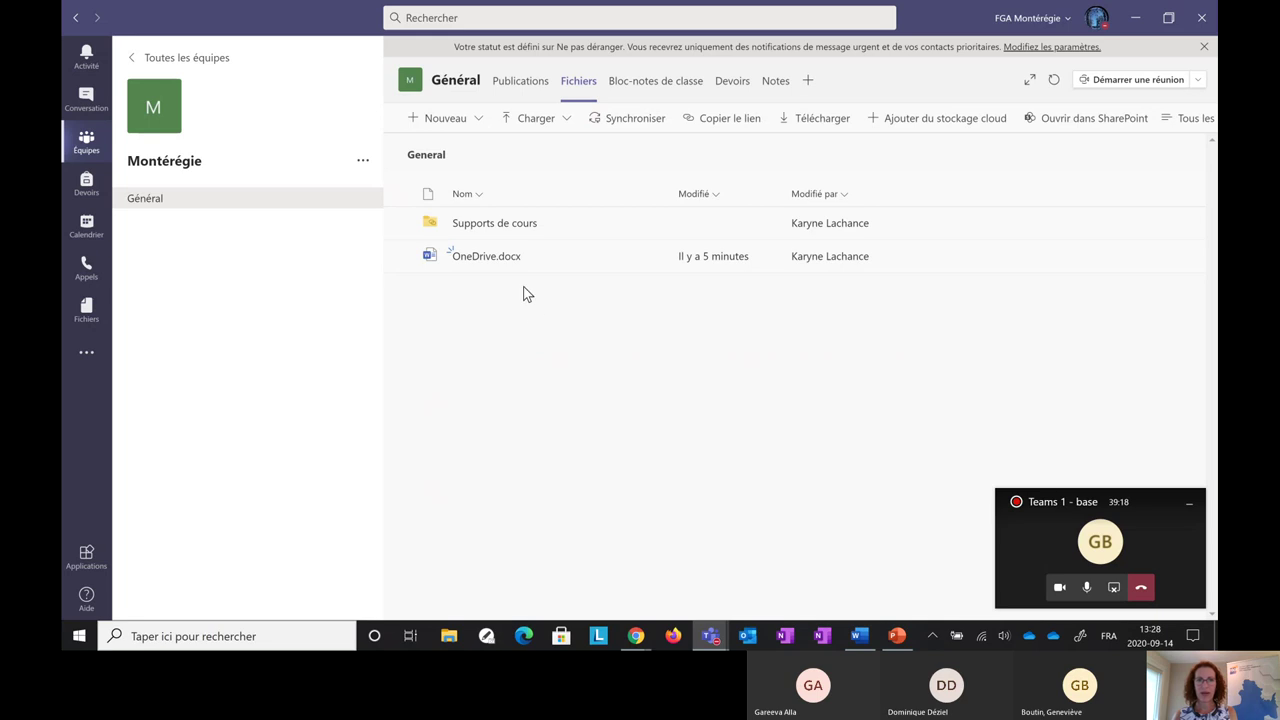
{"action": "mouse_move", "coordinate": [517, 266]}
{"action": "left_mouse_down"}
{"action": "mouse_move", "coordinate": [491, 270]}
{"action": "mouse_move", "coordinate": [503, 284]}
{"action": "left_mouse_up"}
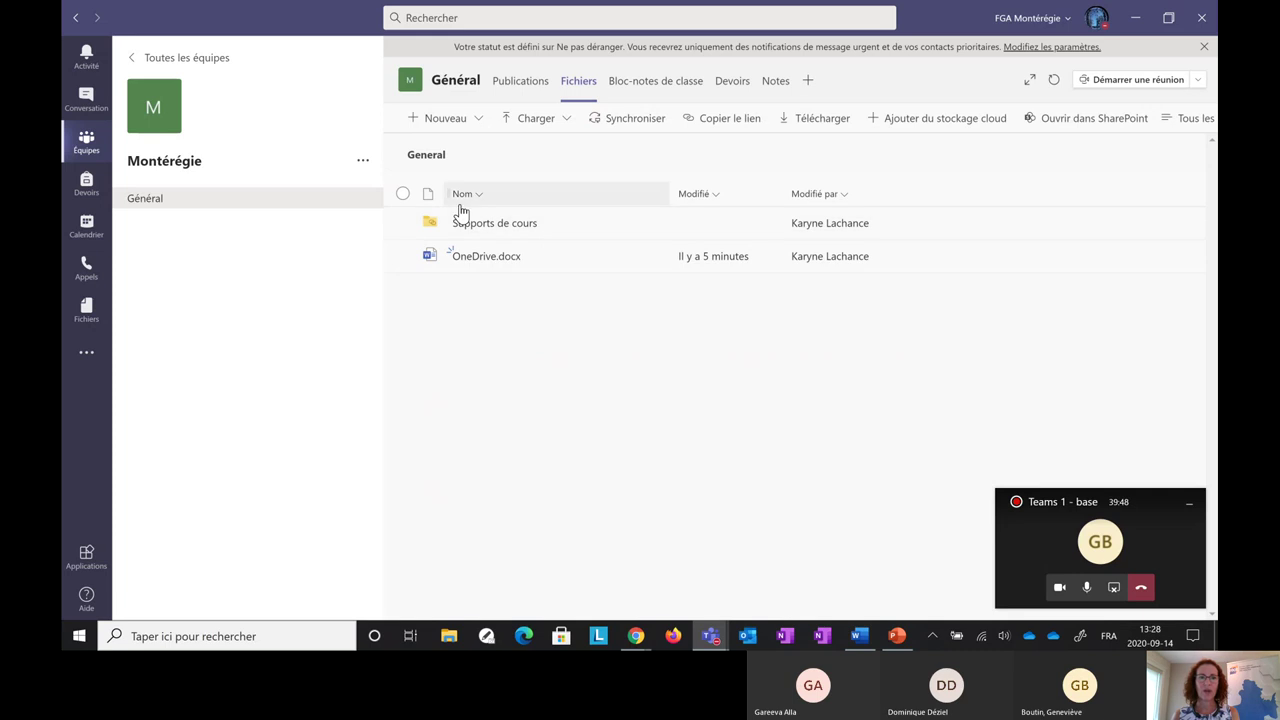
{"action": "mouse_move", "coordinate": [436, 229]}
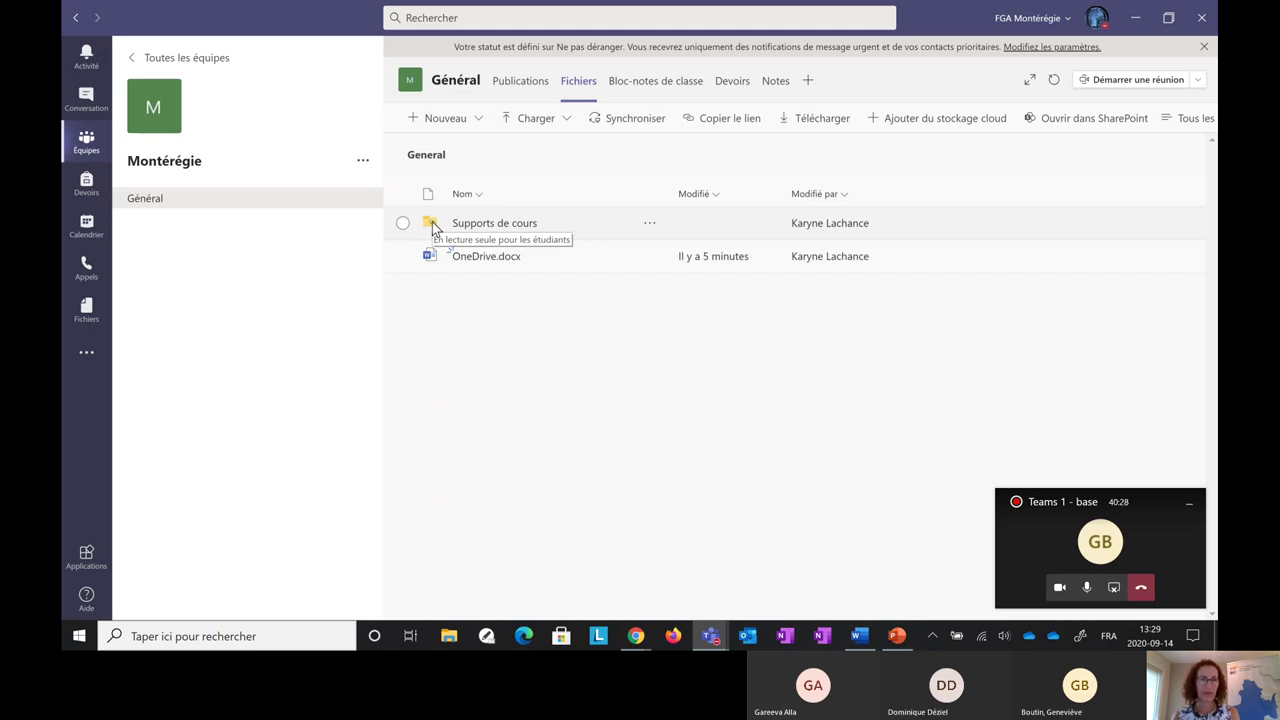
Move OneDrive.docx from the Général channel's files into the Supports de cours folder.
{"action": "left_click", "coordinate": [430, 260]}
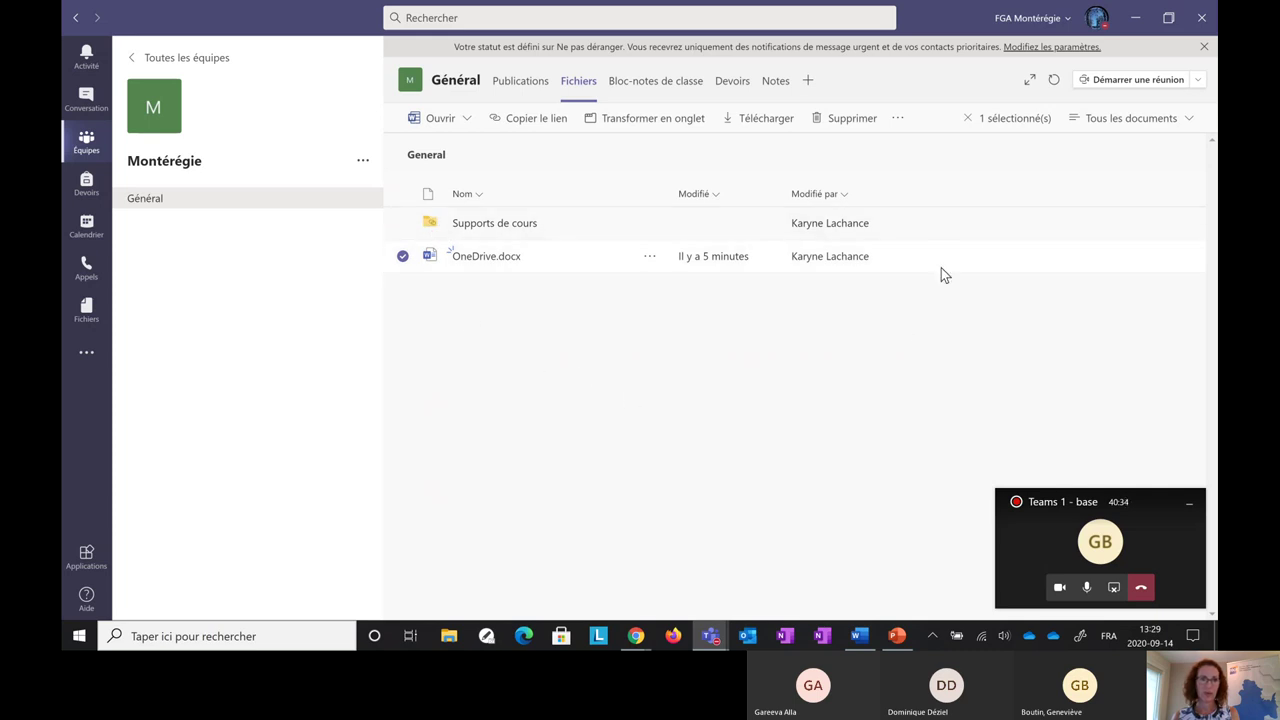
{"action": "left_click", "coordinate": [650, 262]}
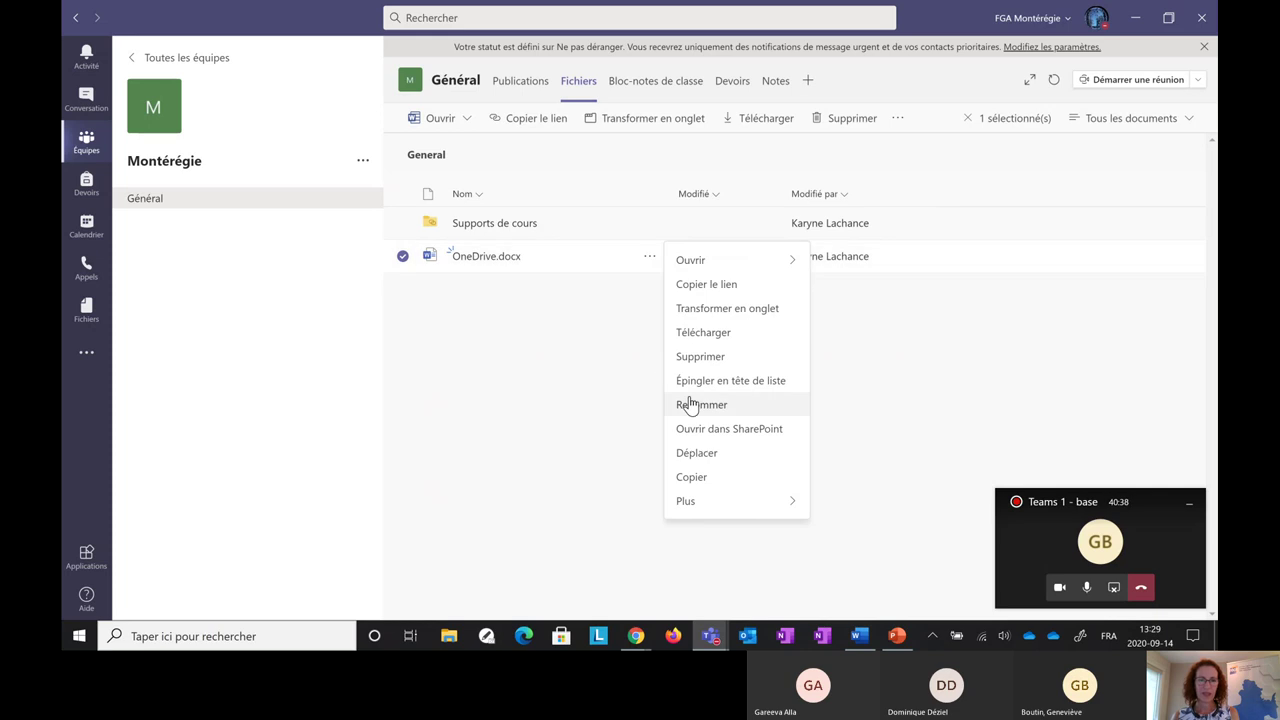
{"action": "left_click", "coordinate": [694, 453]}
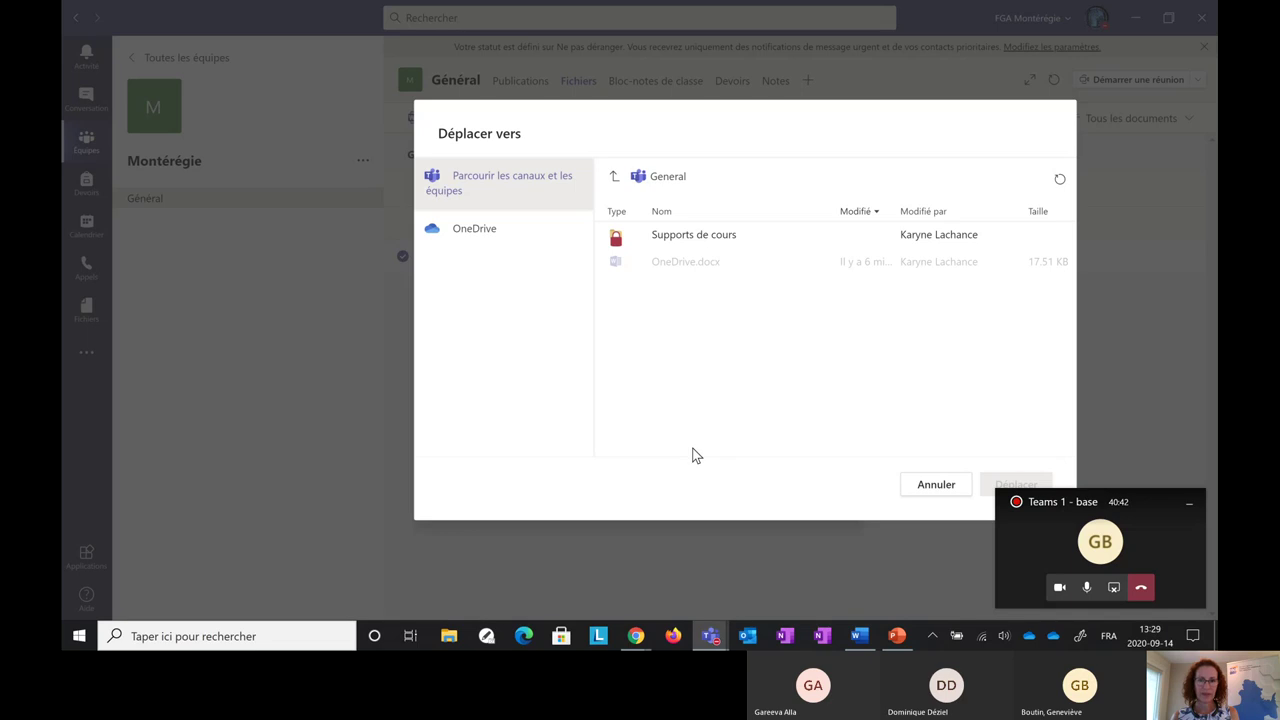
{"action": "left_click", "coordinate": [681, 235]}
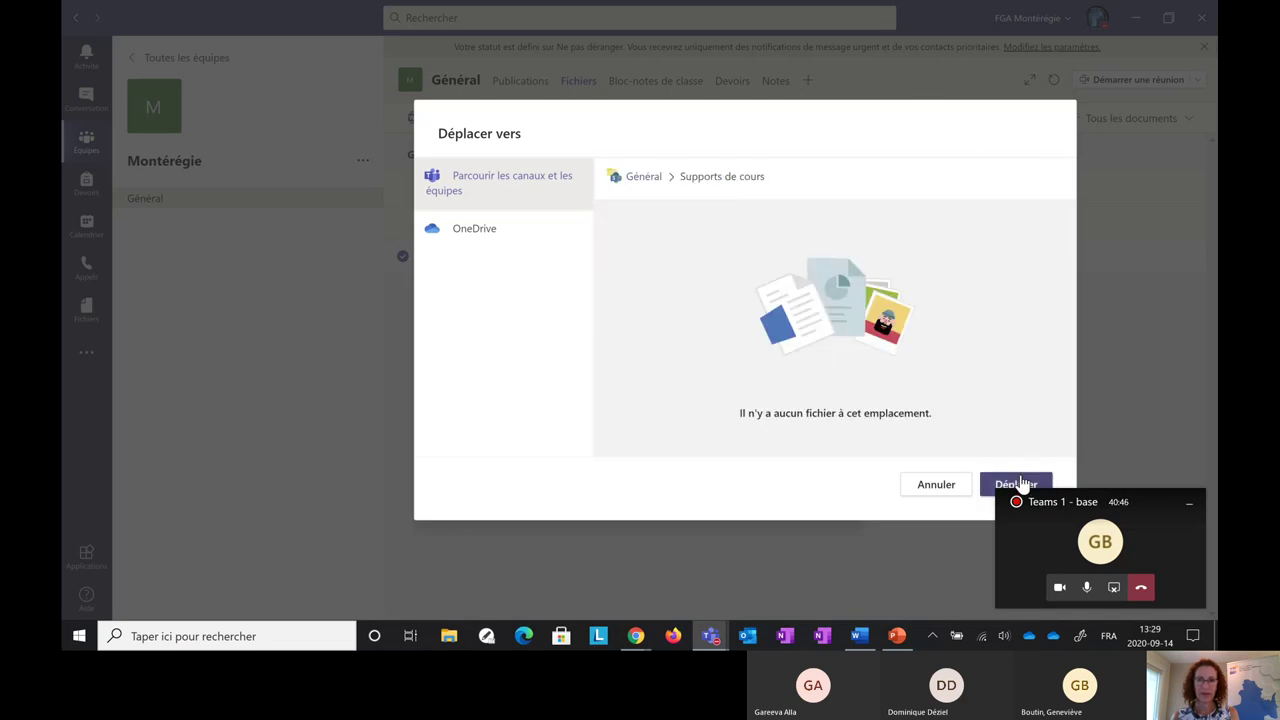
{"action": "left_click", "coordinate": [1019, 485]}
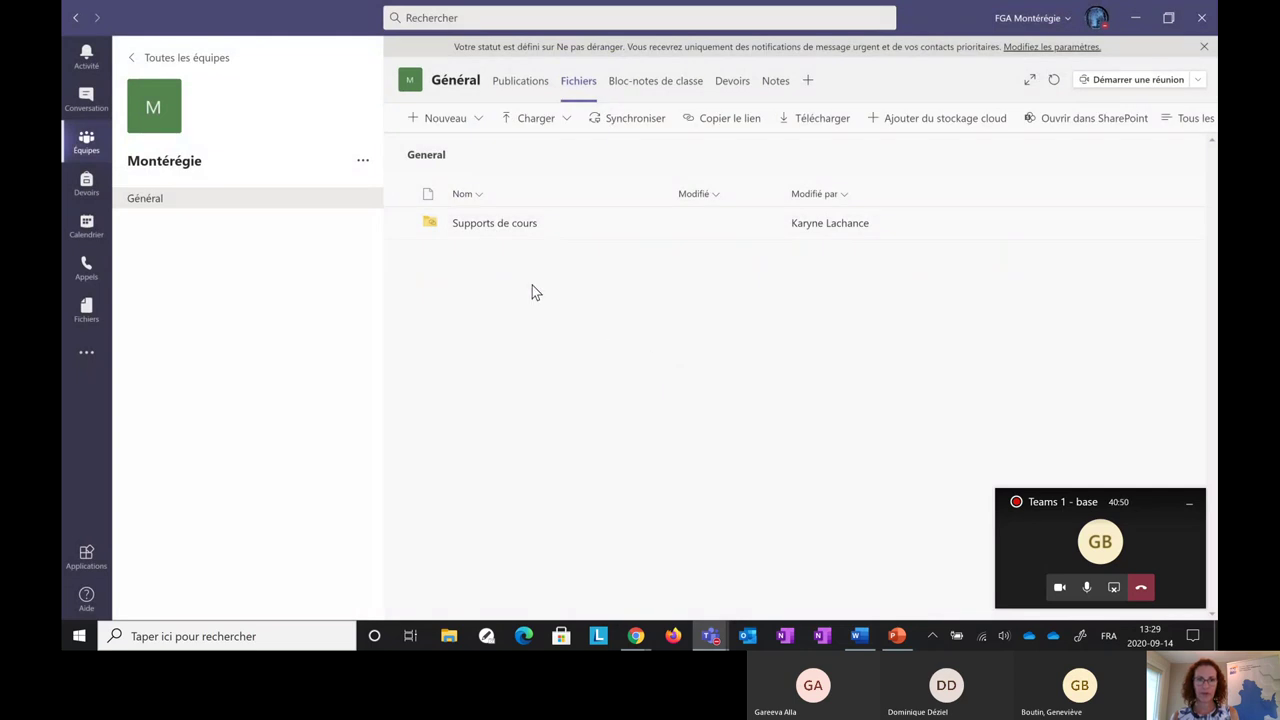
Open the Supports de cours folder, review the actions available for OneDrive.docx, and return to the General folder.
{"action": "left_click", "coordinate": [480, 226]}
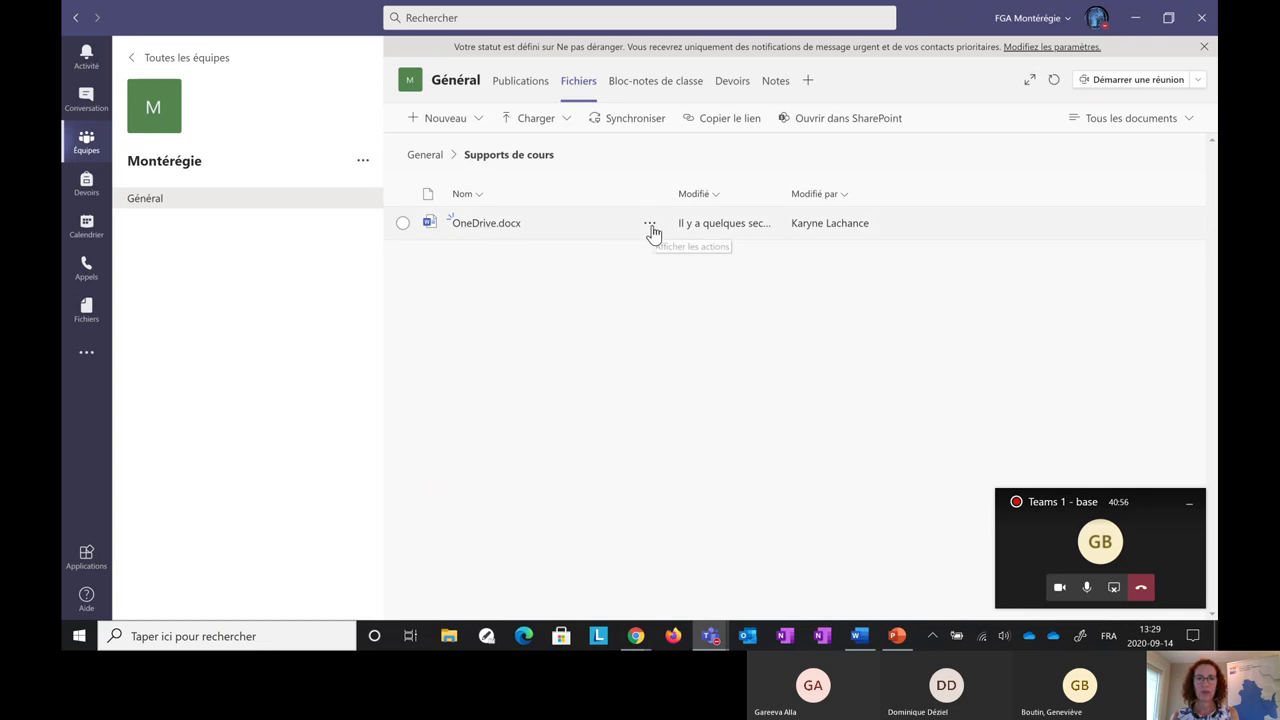
{"action": "left_click", "coordinate": [650, 226]}
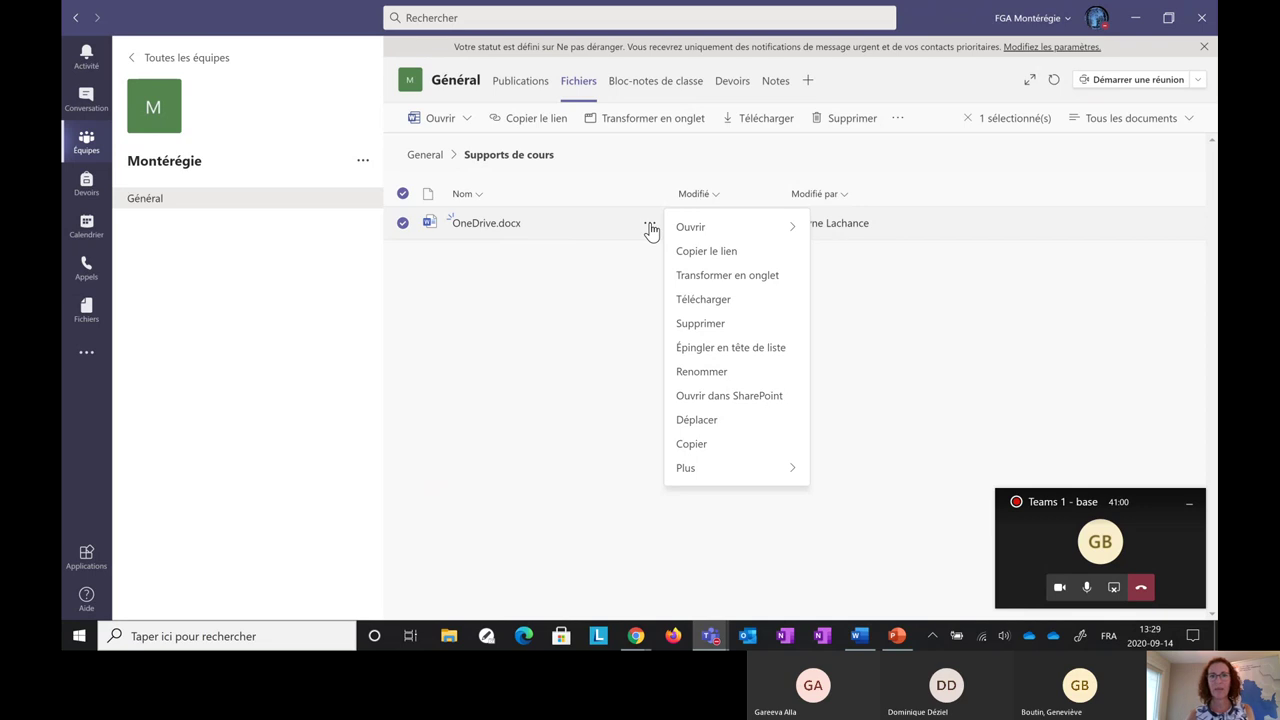
{"action": "mouse_move", "coordinate": [794, 236]}
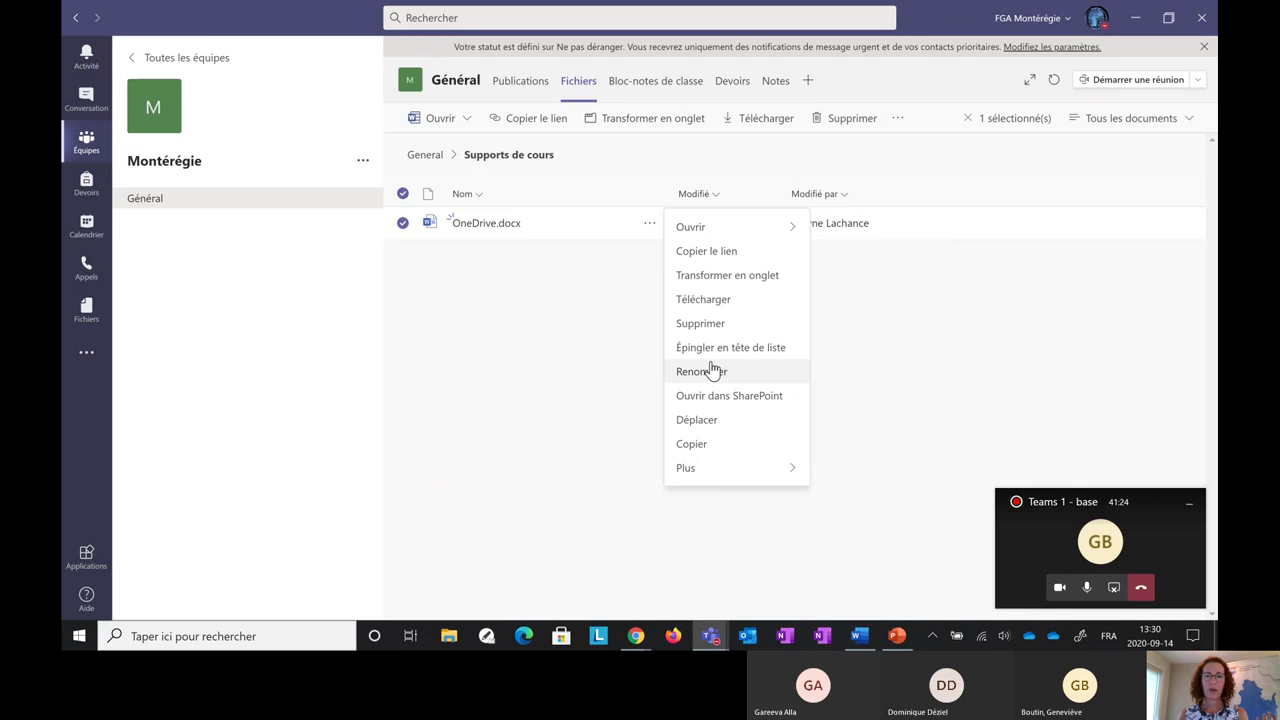
{"action": "left_click", "coordinate": [518, 304]}
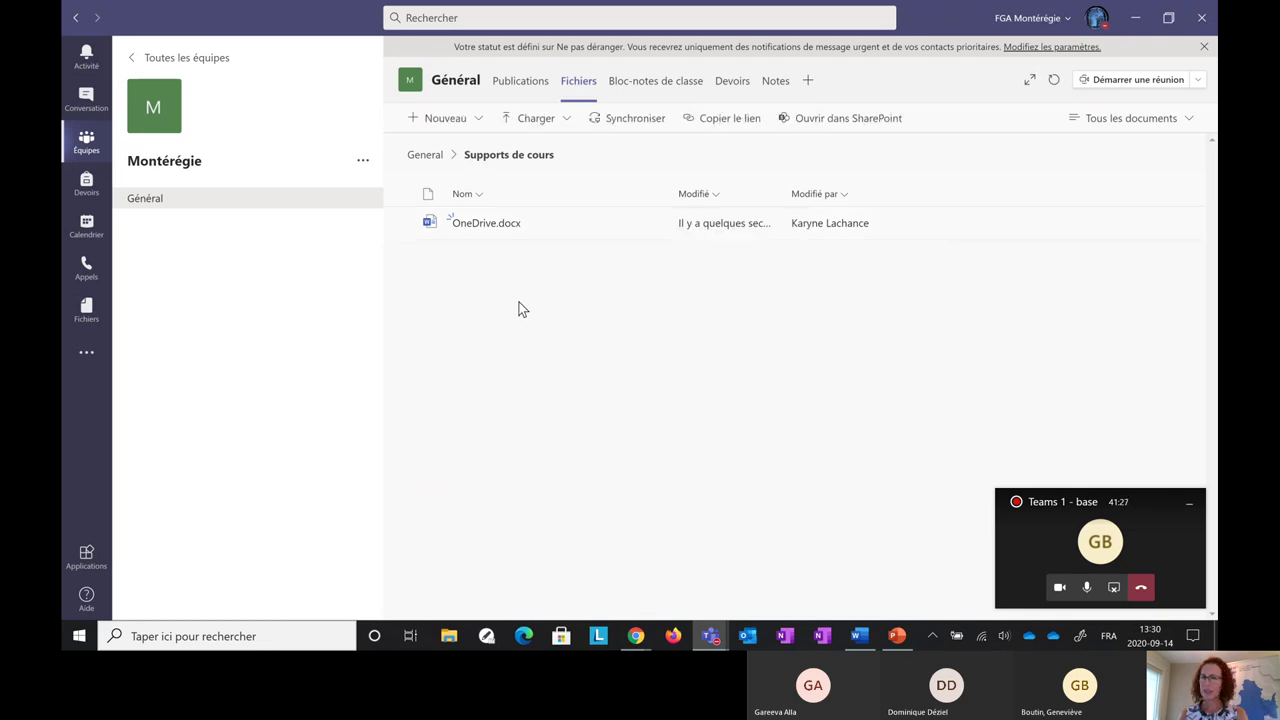
{"action": "left_click", "coordinate": [429, 156]}
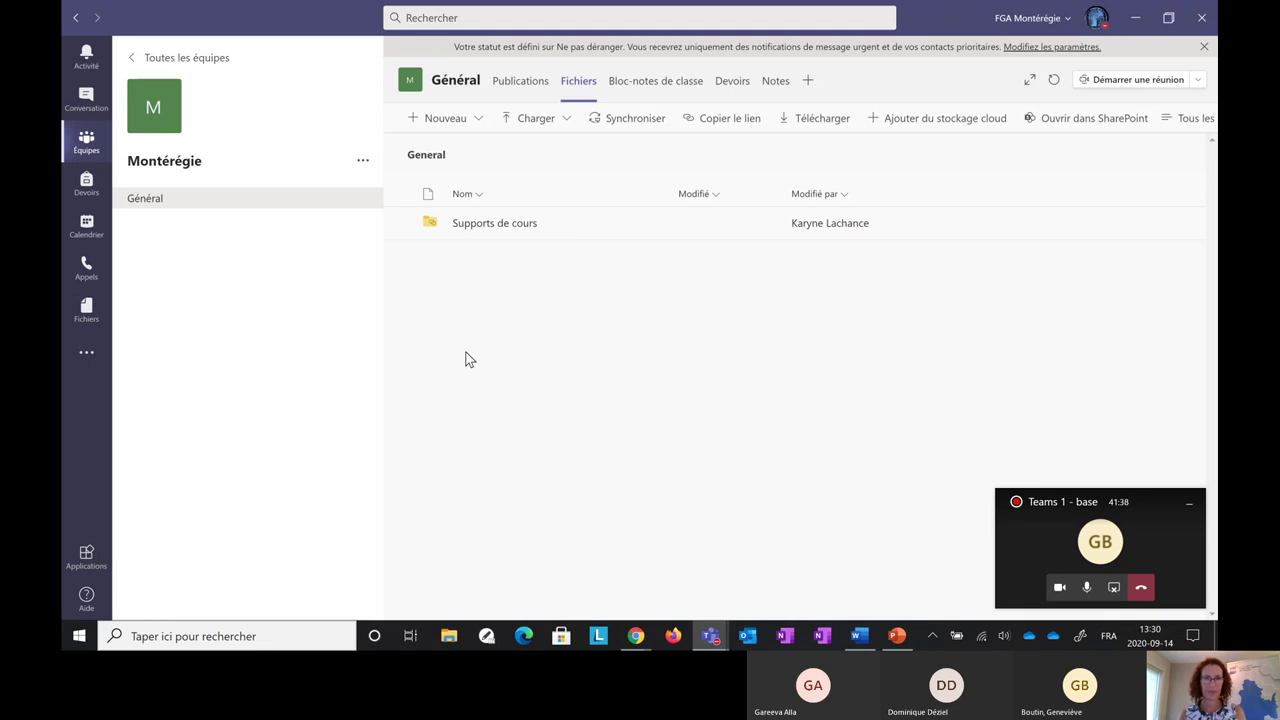
Switch to the Général channel of the Classe RÉCIT team and move the floating meeting window out of the way.
{"action": "left_click", "coordinate": [155, 201]}
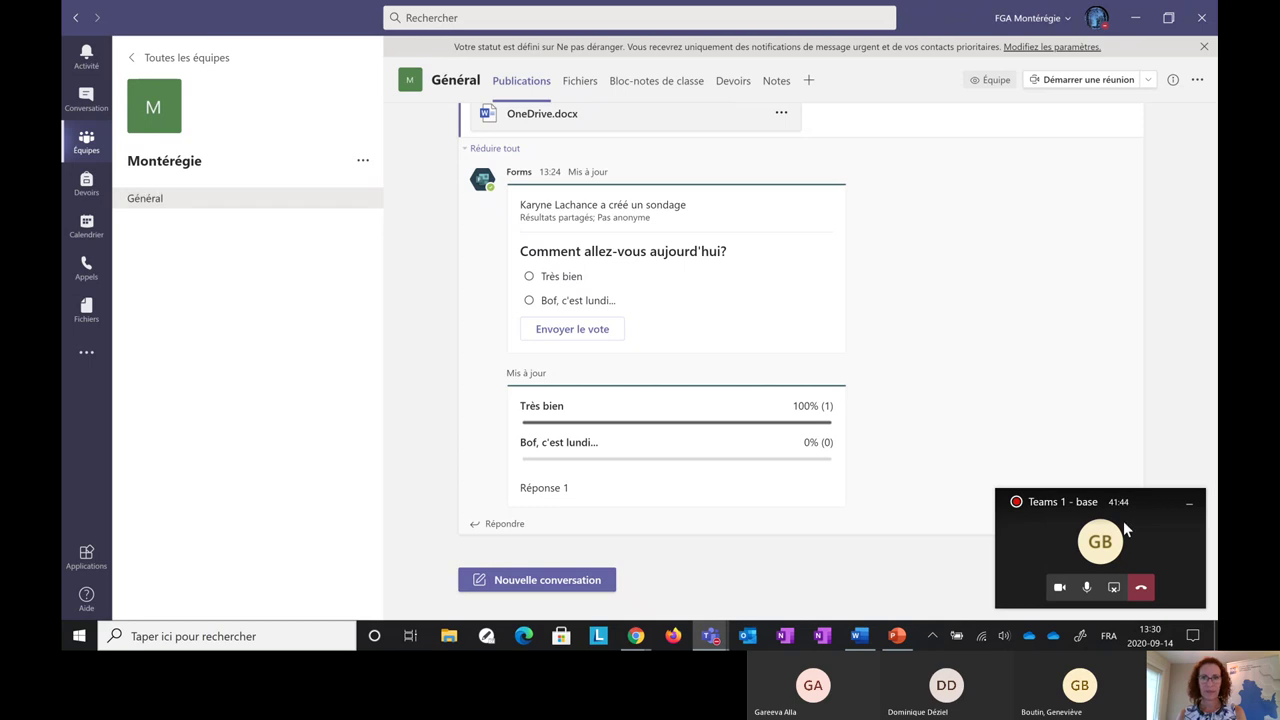
{"action": "left_click_drag", "start_coordinate": [1120, 531], "coordinate": [1088, 418]}
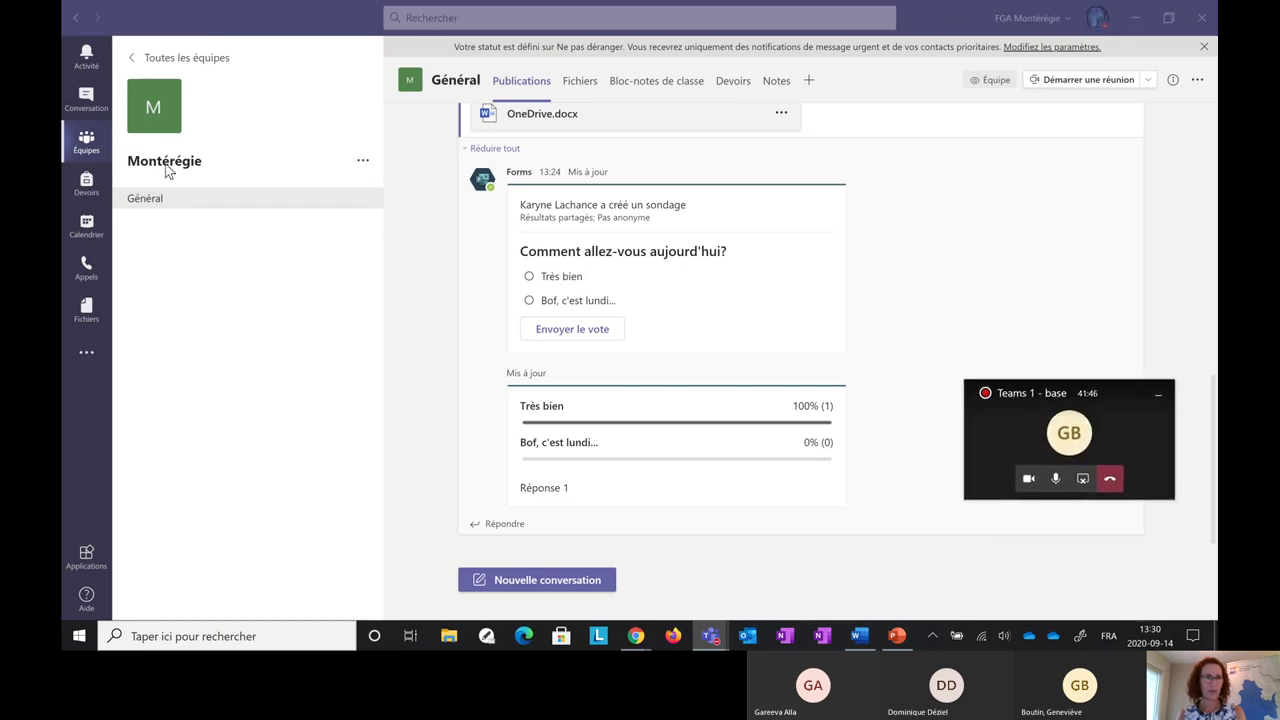
{"action": "left_click", "coordinate": [88, 150]}
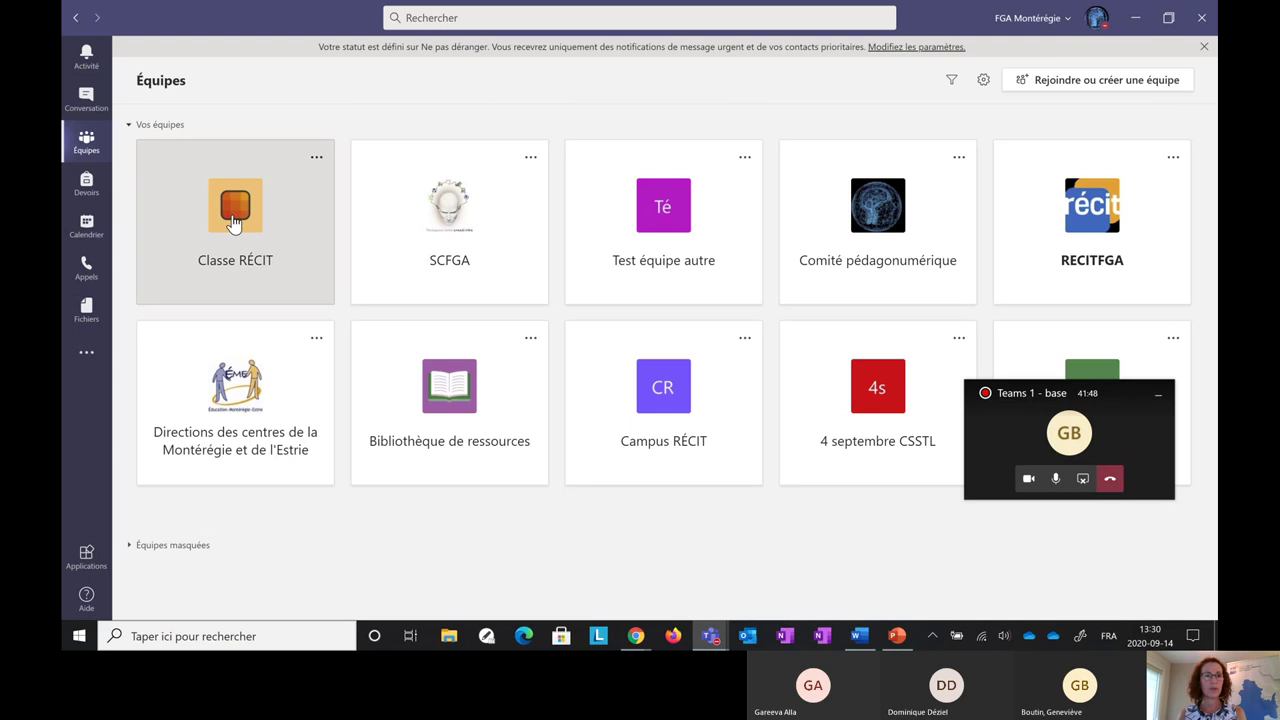
{"action": "left_click", "coordinate": [229, 222]}
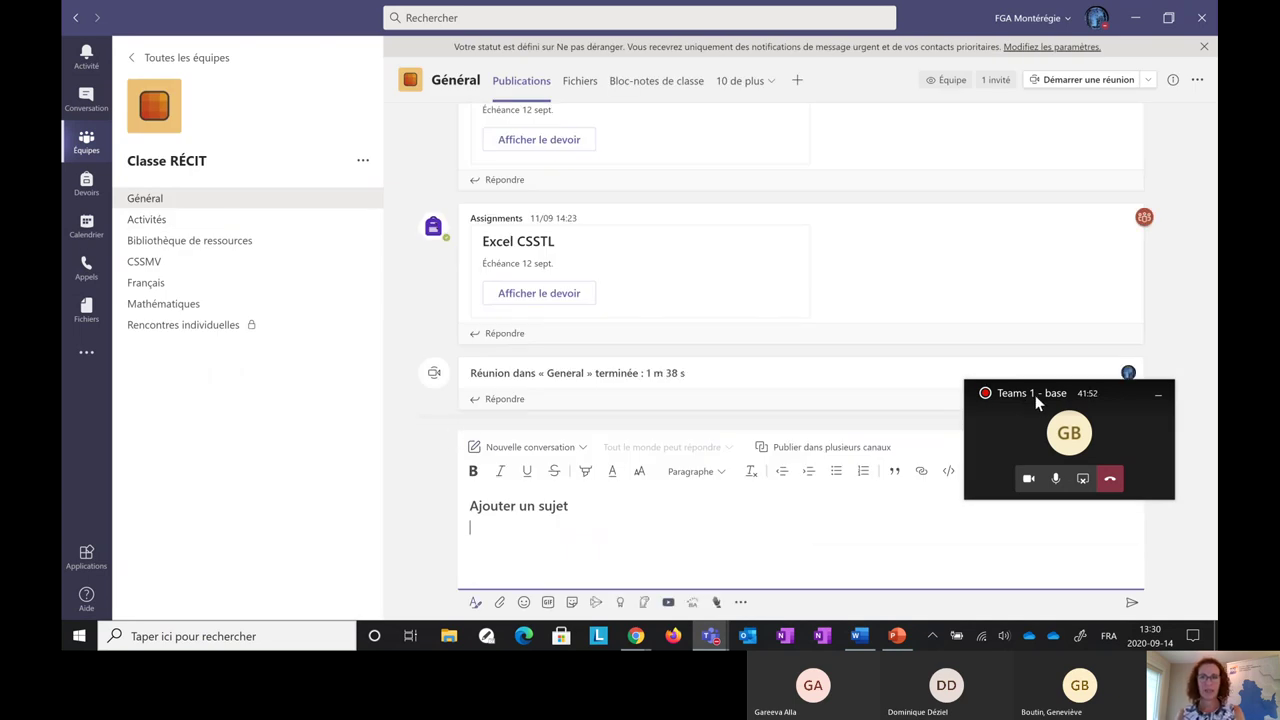
{"action": "left_click_drag", "start_coordinate": [1038, 397], "coordinate": [1065, 470]}
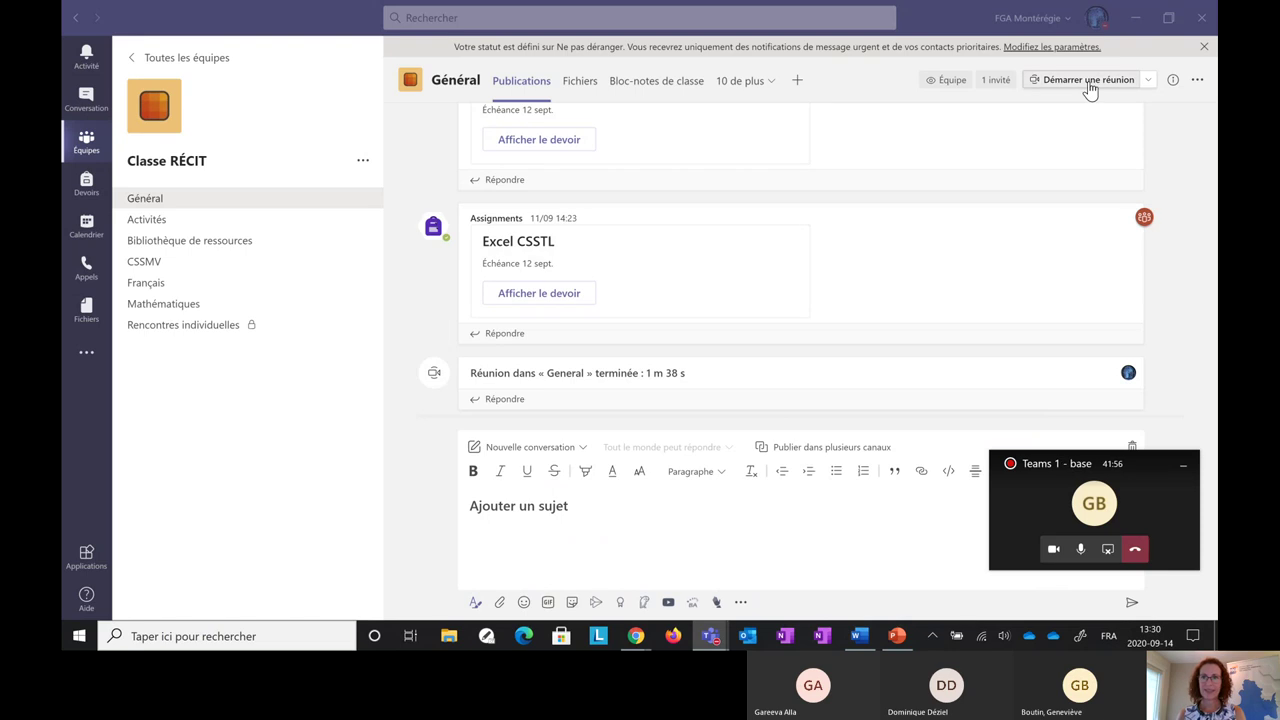
Review the channel's meeting options, open the form for scheduling a new meeting, and return to the team without sending it.
{"action": "left_click", "coordinate": [1149, 83]}
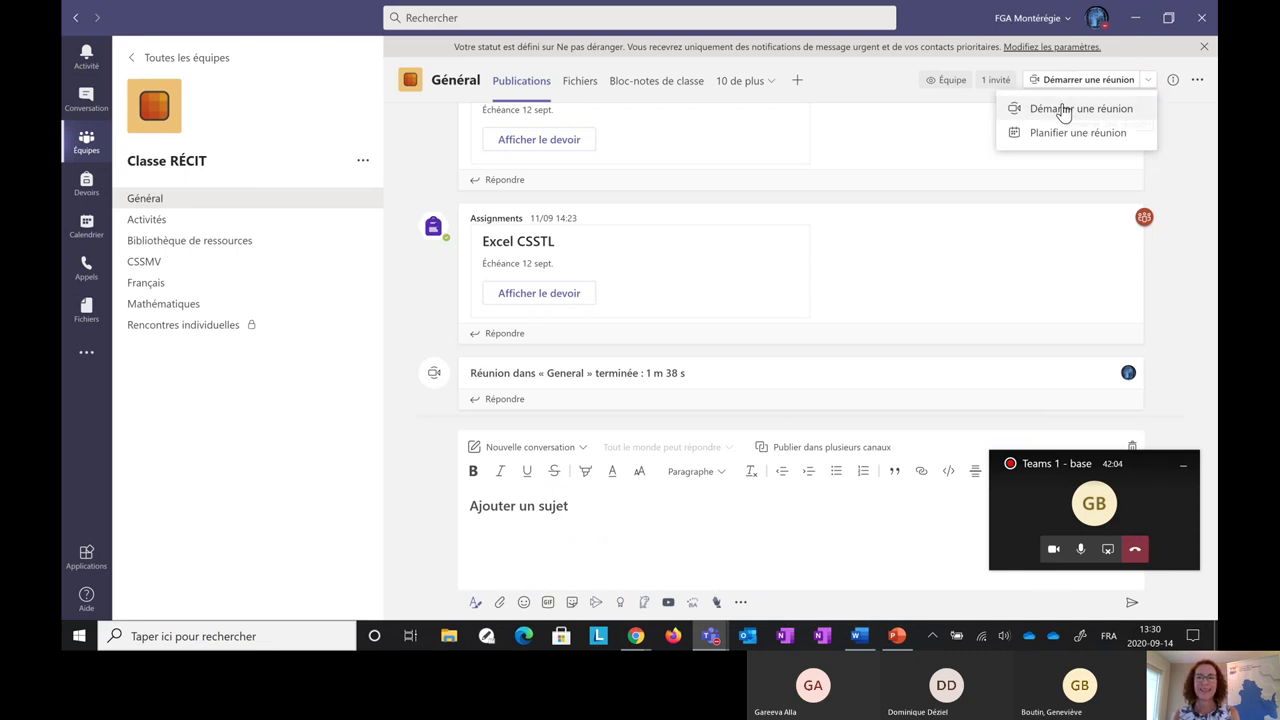
{"action": "left_click", "coordinate": [1177, 200]}
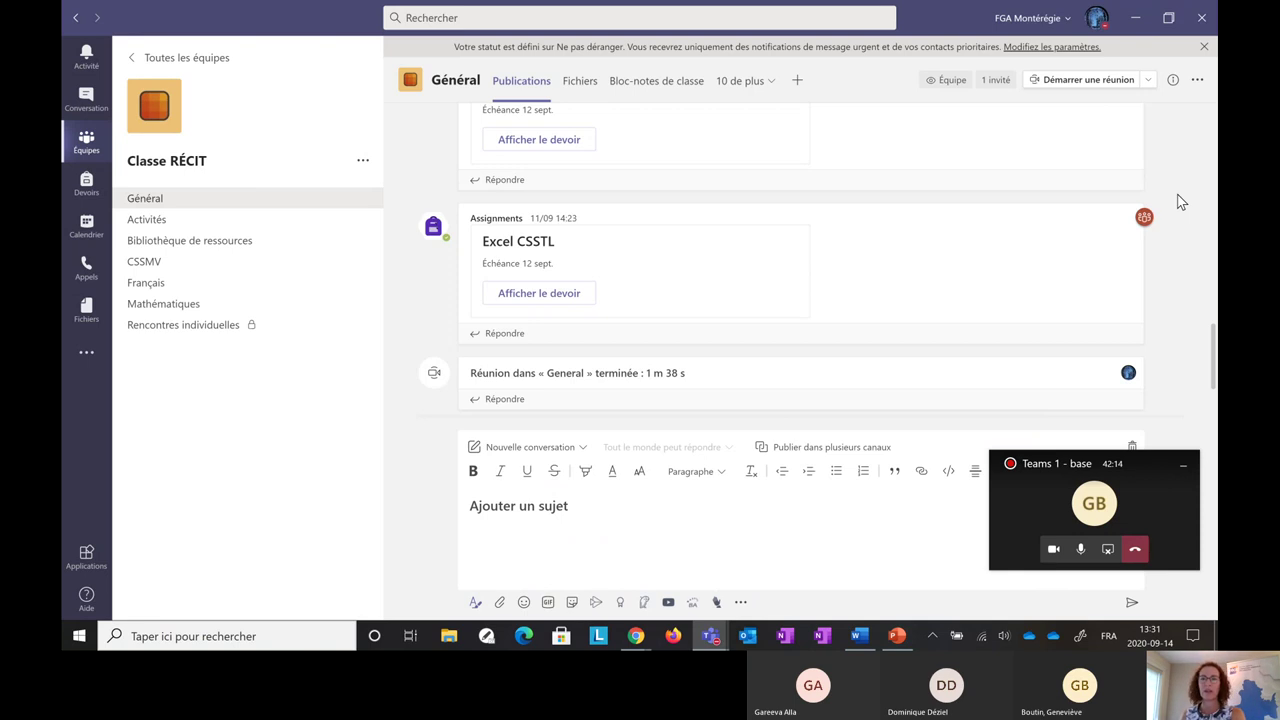
{"action": "left_click", "coordinate": [1149, 82]}
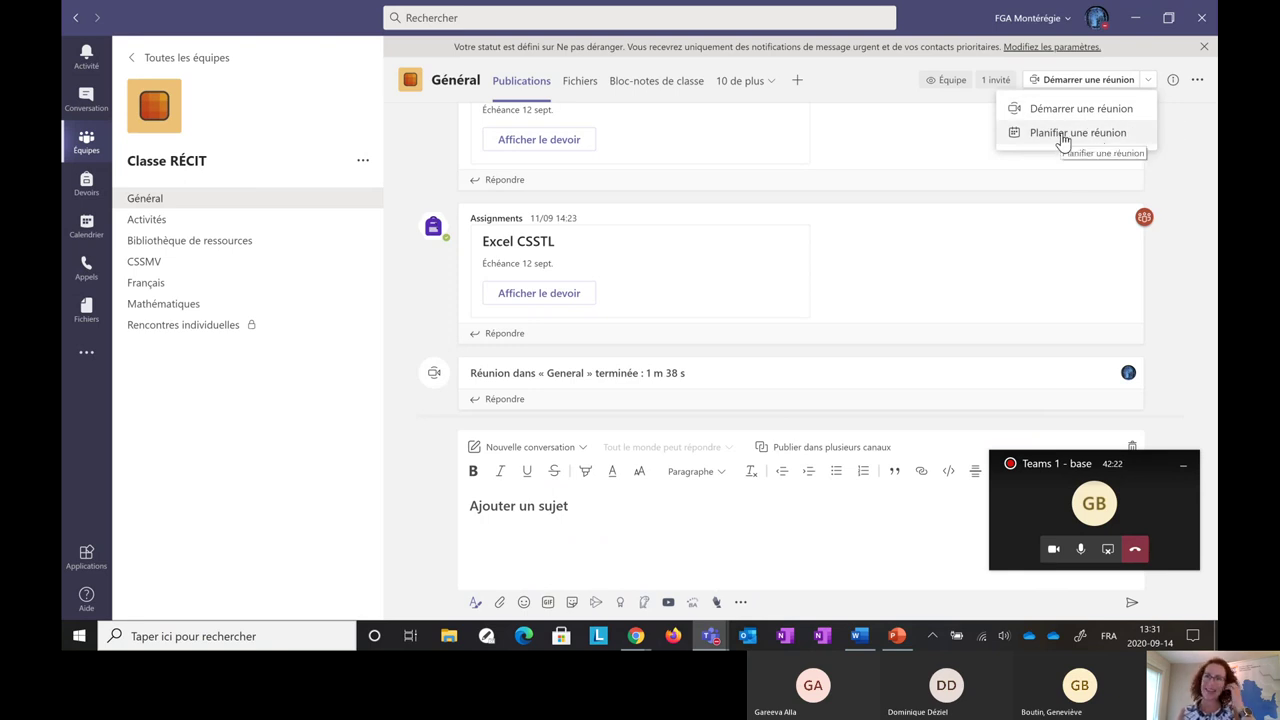
{"action": "left_click", "coordinate": [1062, 137]}
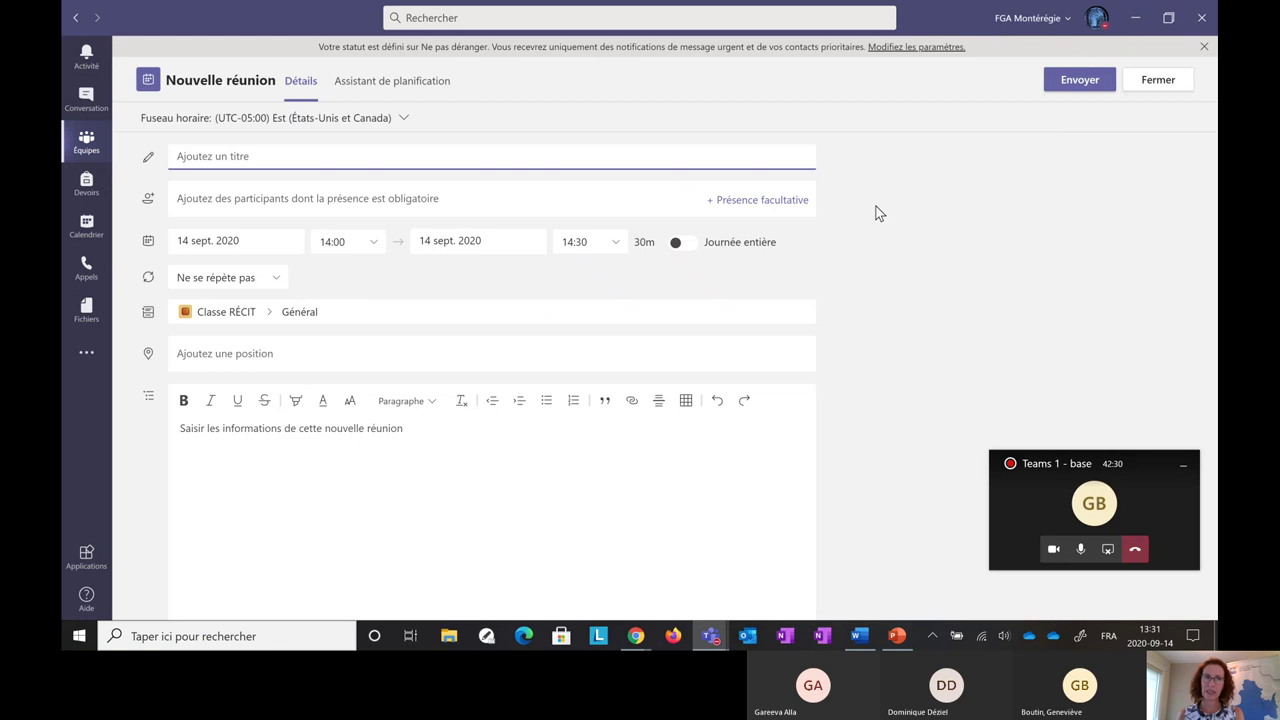
{"action": "left_click", "coordinate": [86, 143]}
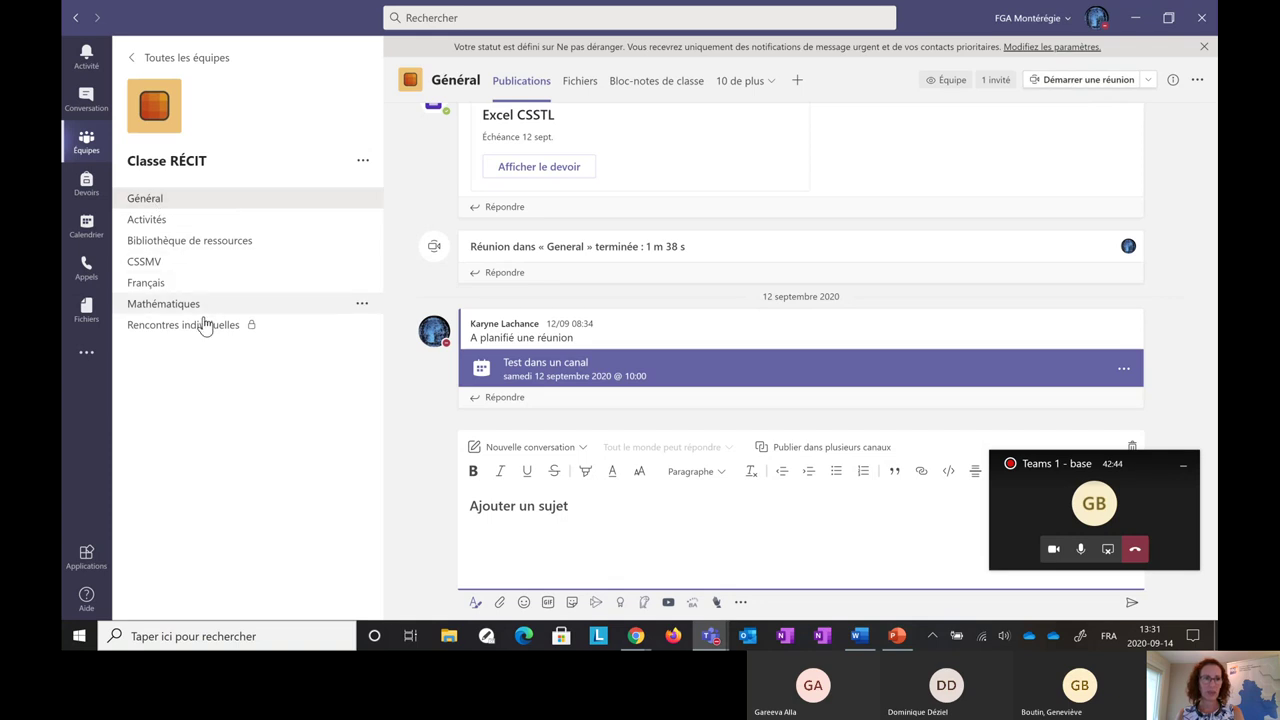
Review the management options of the Classe RÉCIT team, including adding a channel, and close them.
{"action": "left_click", "coordinate": [366, 162]}
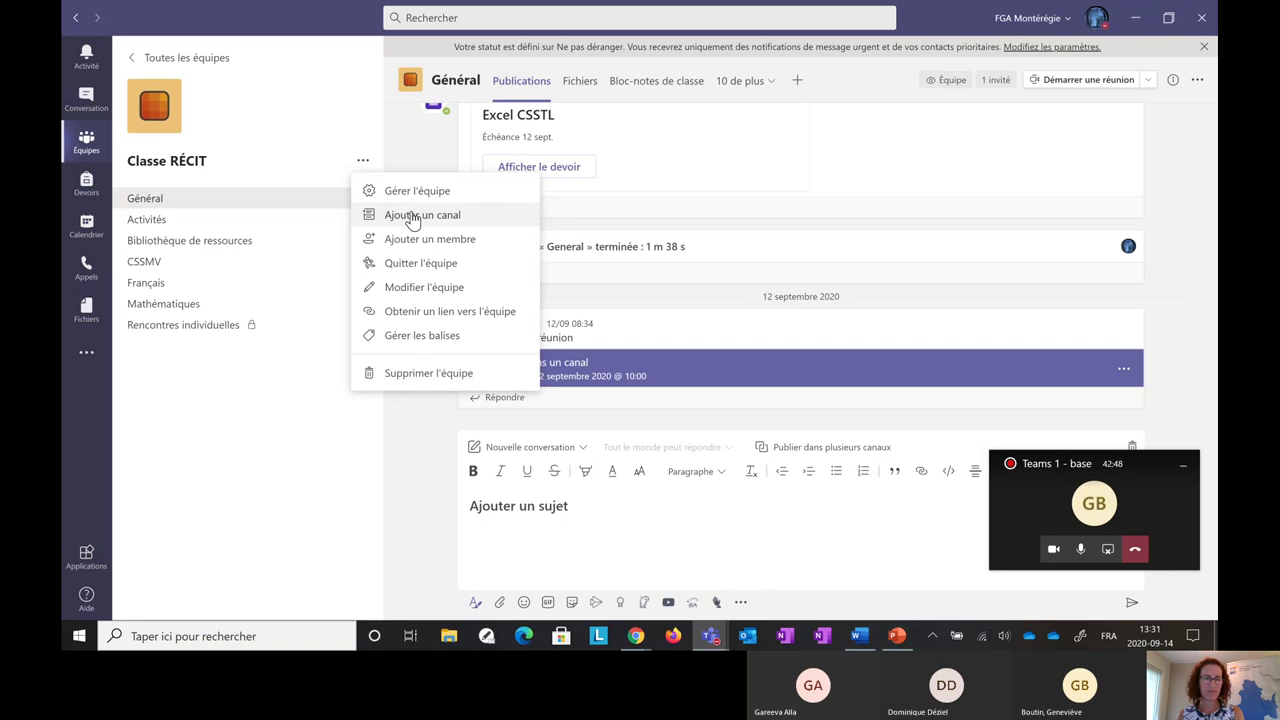
{"action": "left_click", "coordinate": [361, 164]}
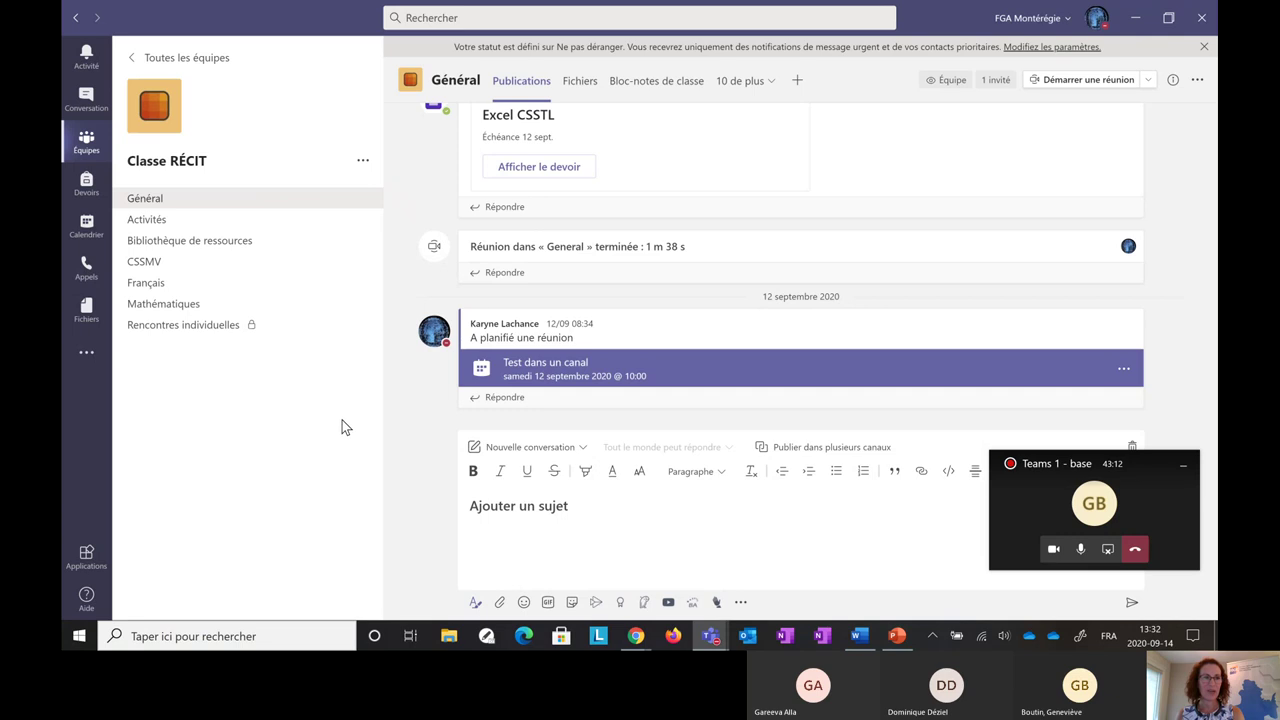
Start a new calendar meeting on 14 September 2020 from 12:00 to 12:30, titled Teams Montérégie.
{"action": "left_click", "coordinate": [87, 224]}
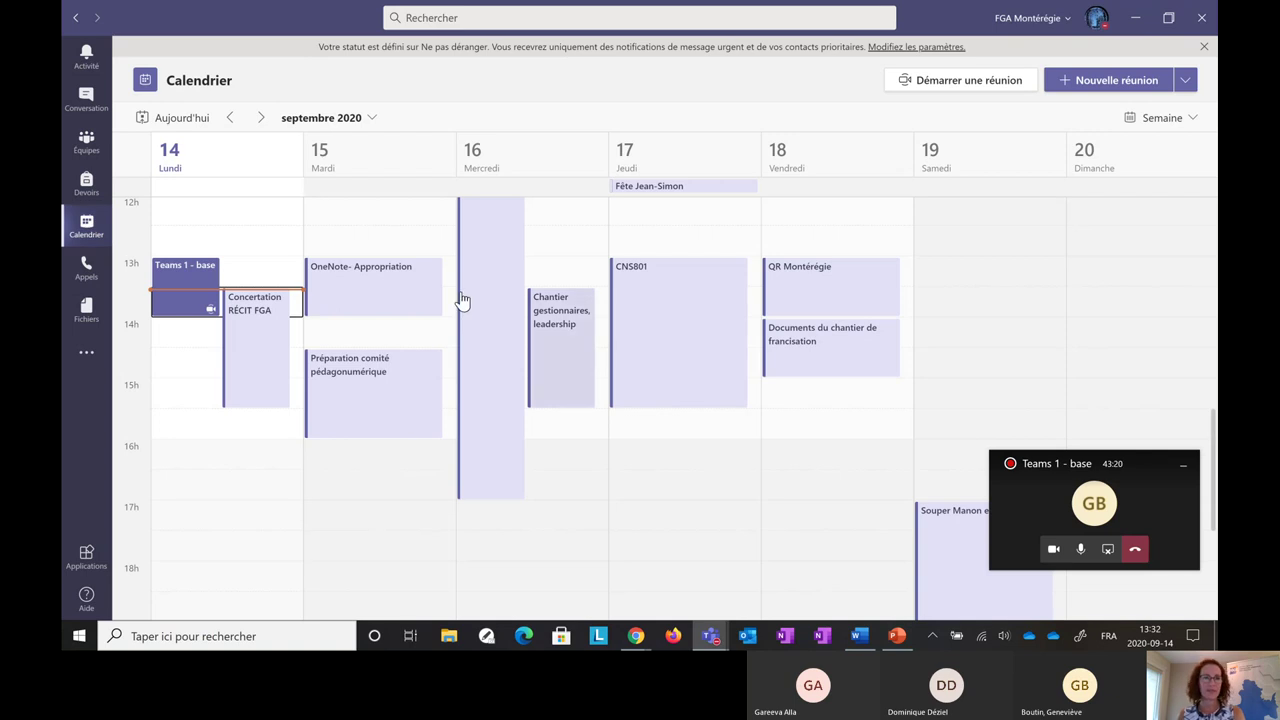
{"action": "scroll", "coordinate": [462, 300], "scroll_direction": "up", "scroll_amount": 2}
{"action": "left_click", "coordinate": [244, 294]}
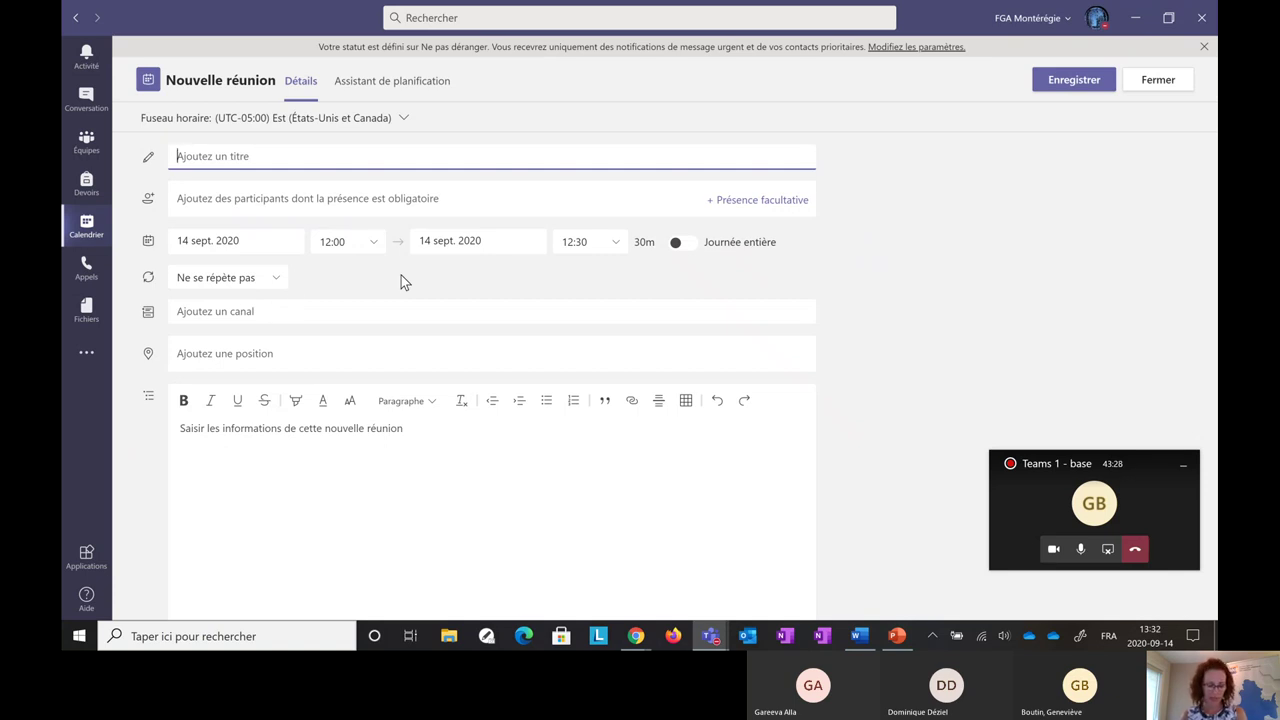
{"action": "type", "text": "Teams"}
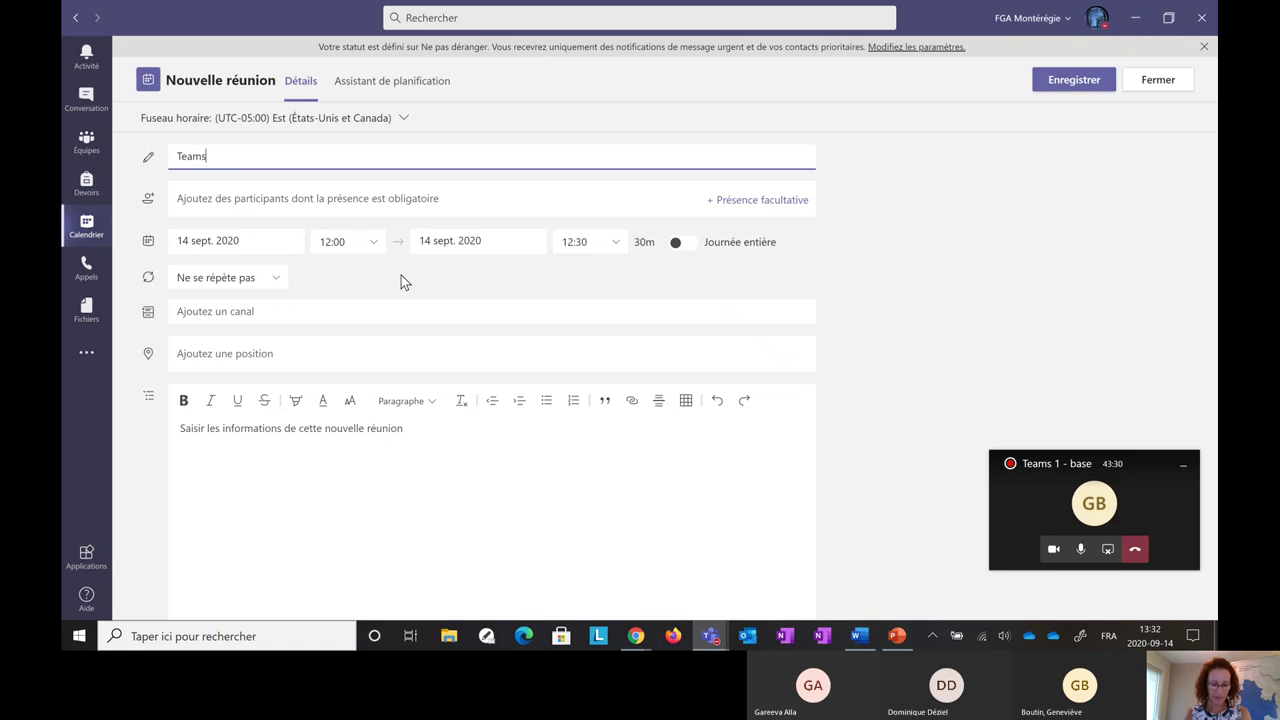
{"action": "type", "text": " Montérégie"}
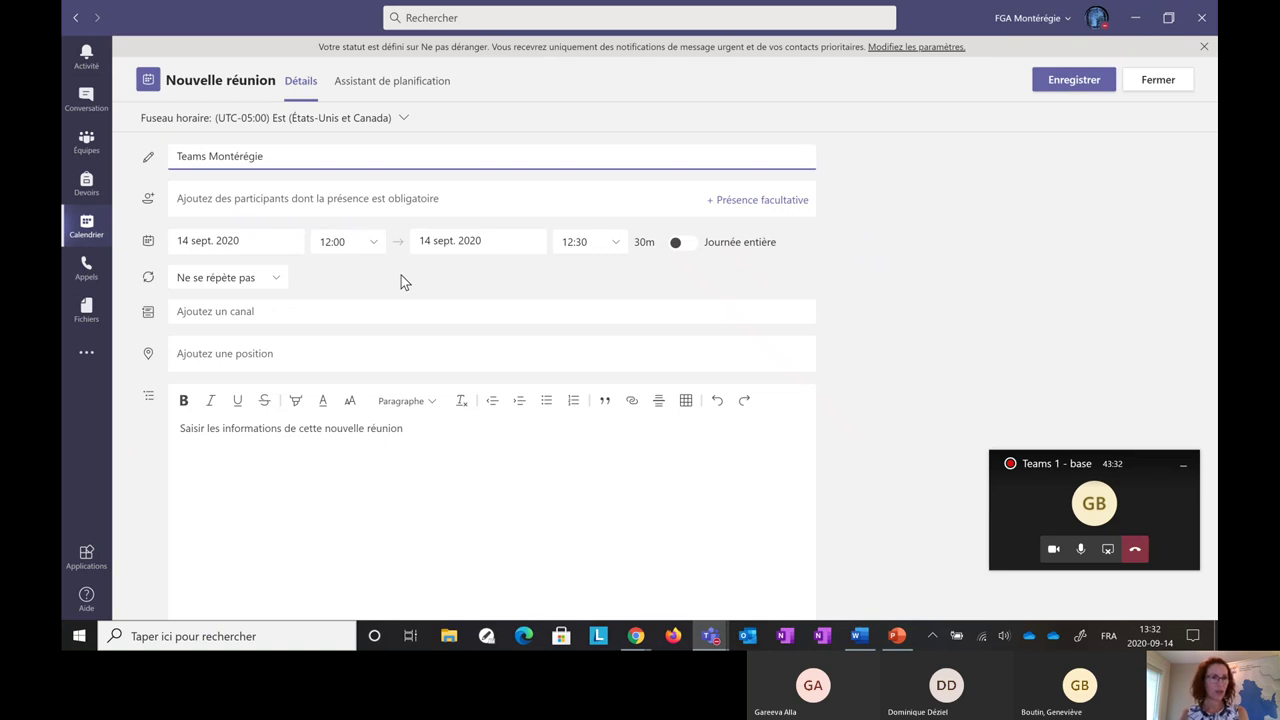
Review the participant, description and channel fields of the new meeting, then save it without filling them in.
{"action": "left_click", "coordinate": [270, 195]}
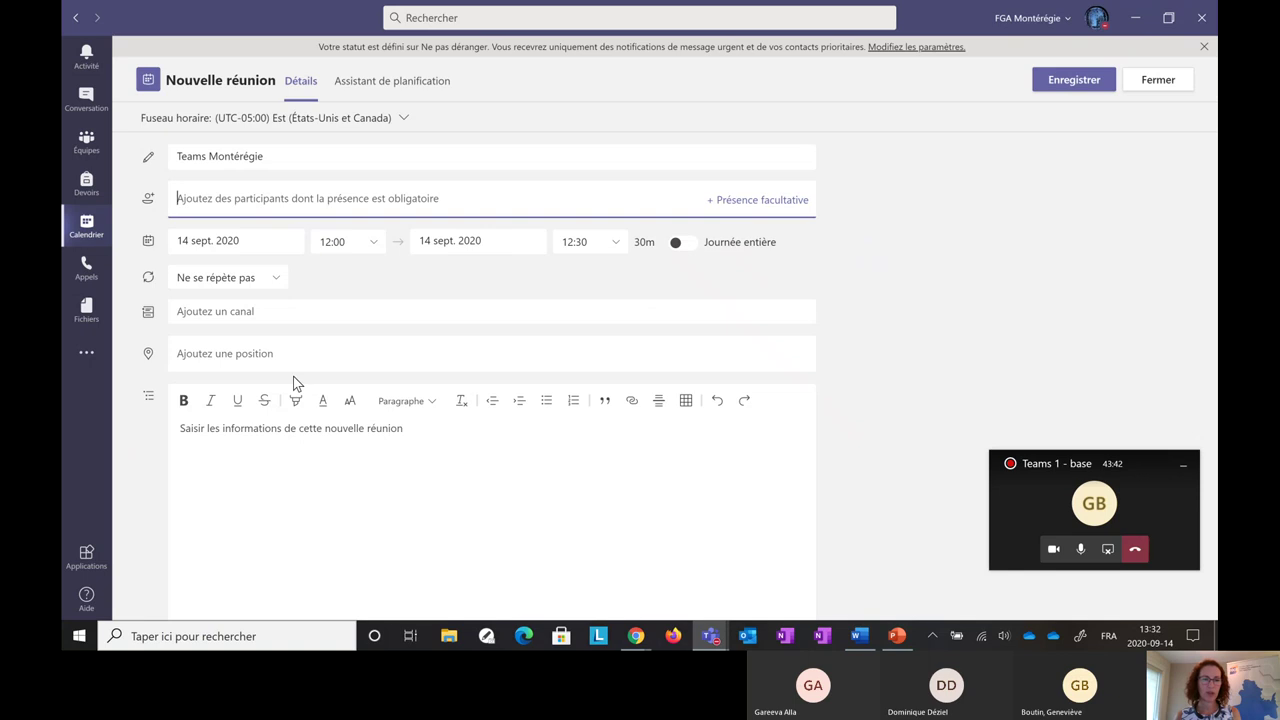
{"action": "left_click", "coordinate": [306, 460]}
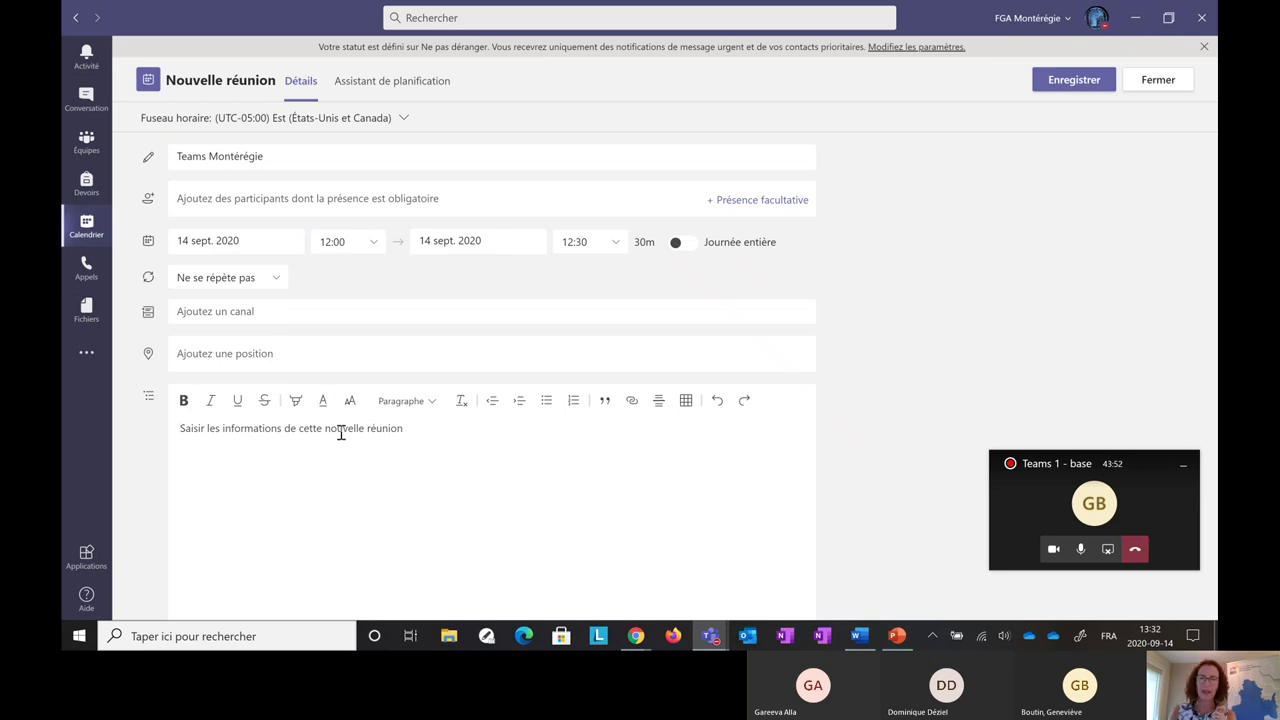
{"action": "left_click", "coordinate": [246, 314]}
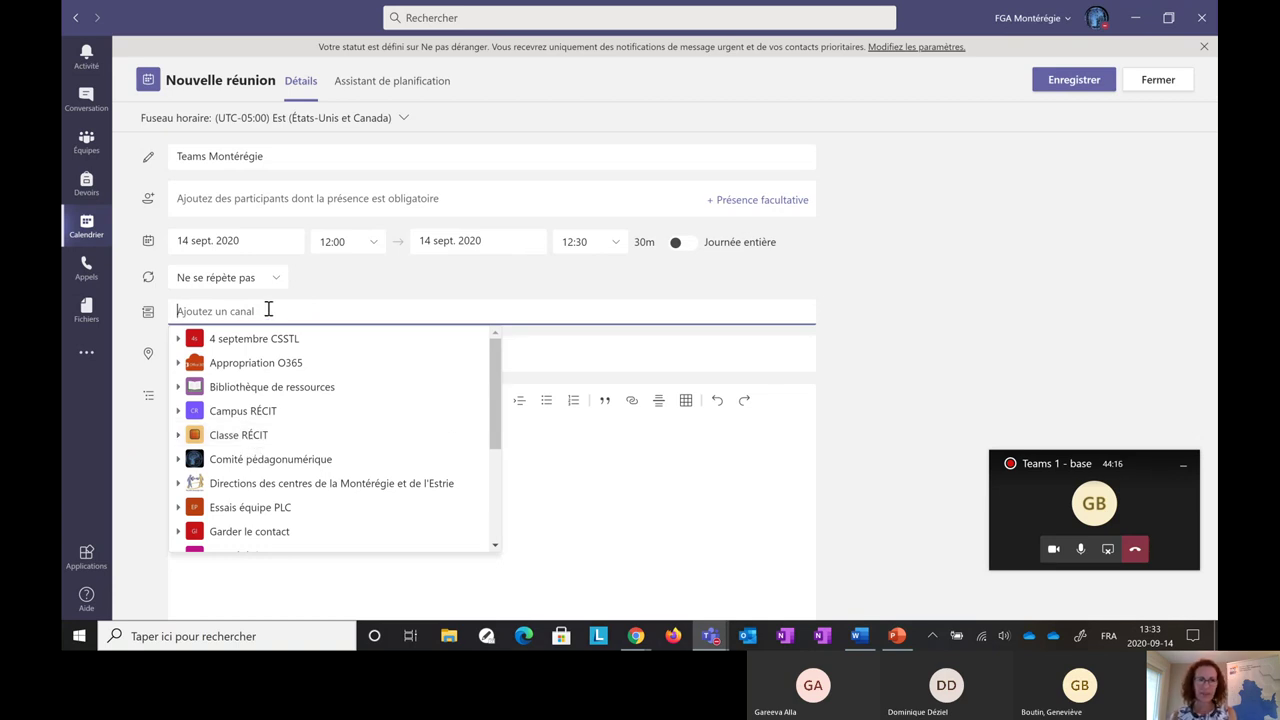
{"action": "left_click", "coordinate": [881, 296]}
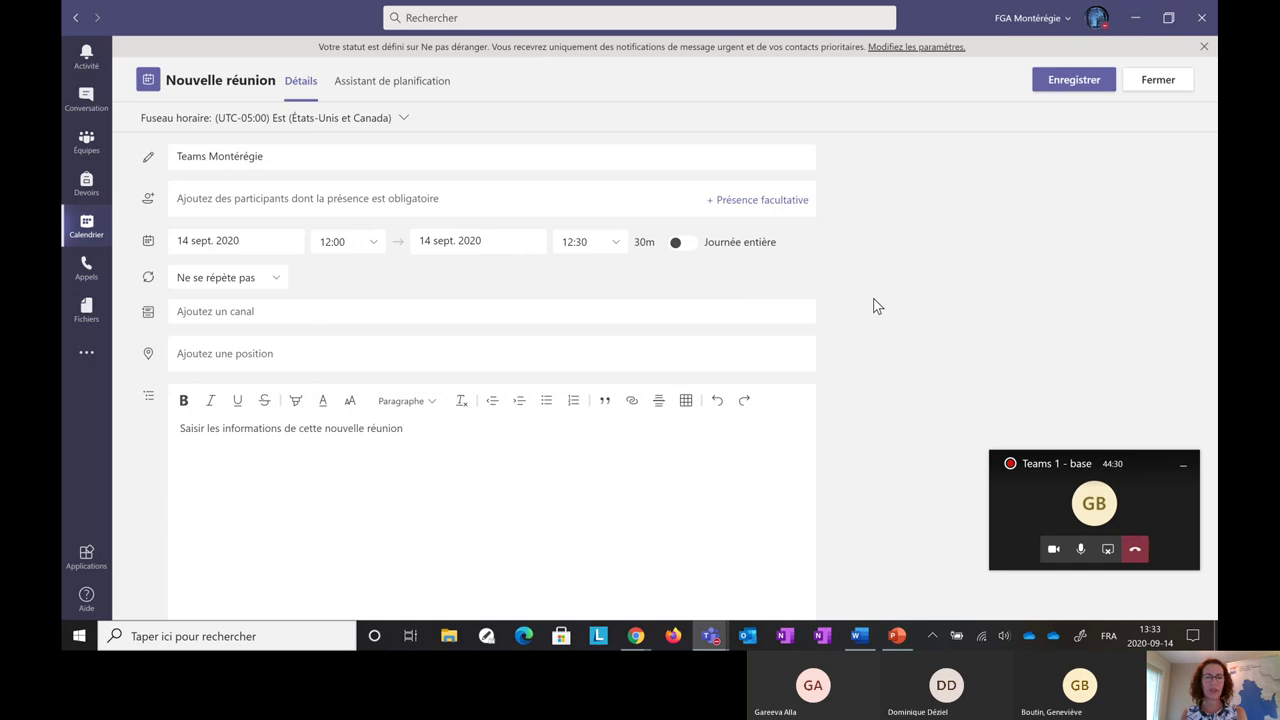
{"action": "left_click", "coordinate": [779, 314]}
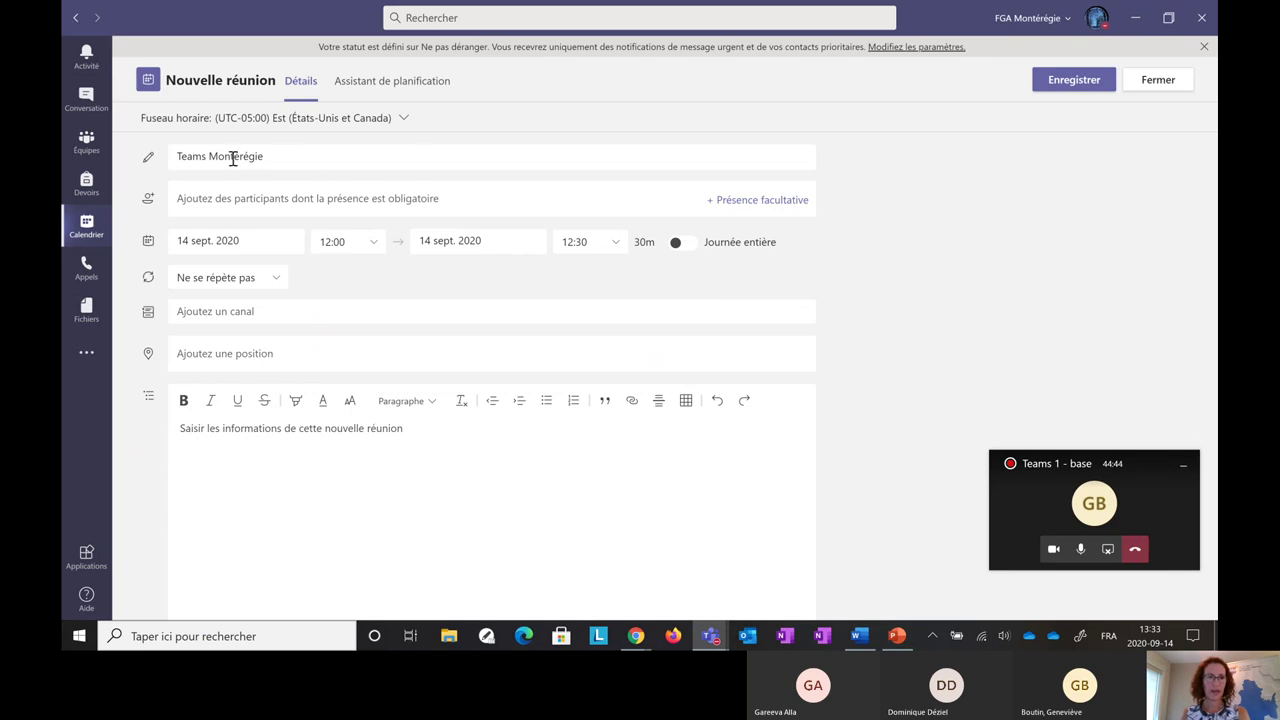
{"action": "left_click", "coordinate": [1073, 82]}
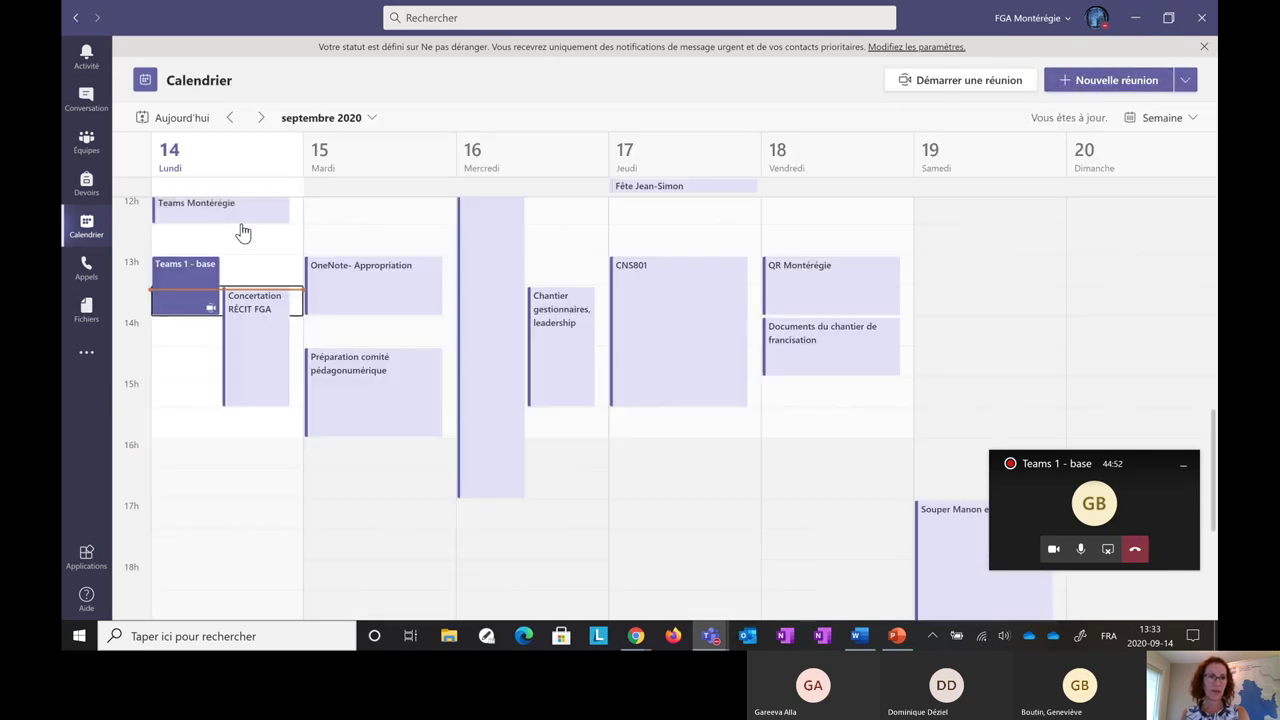
Reopen the Teams Montérégie meeting, add the first suggested match for "deux" as a required participant, and send the update.
{"action": "scroll", "coordinate": [243, 229], "scroll_direction": "up", "scroll_amount": 2}
{"action": "double_click", "coordinate": [188, 290]}
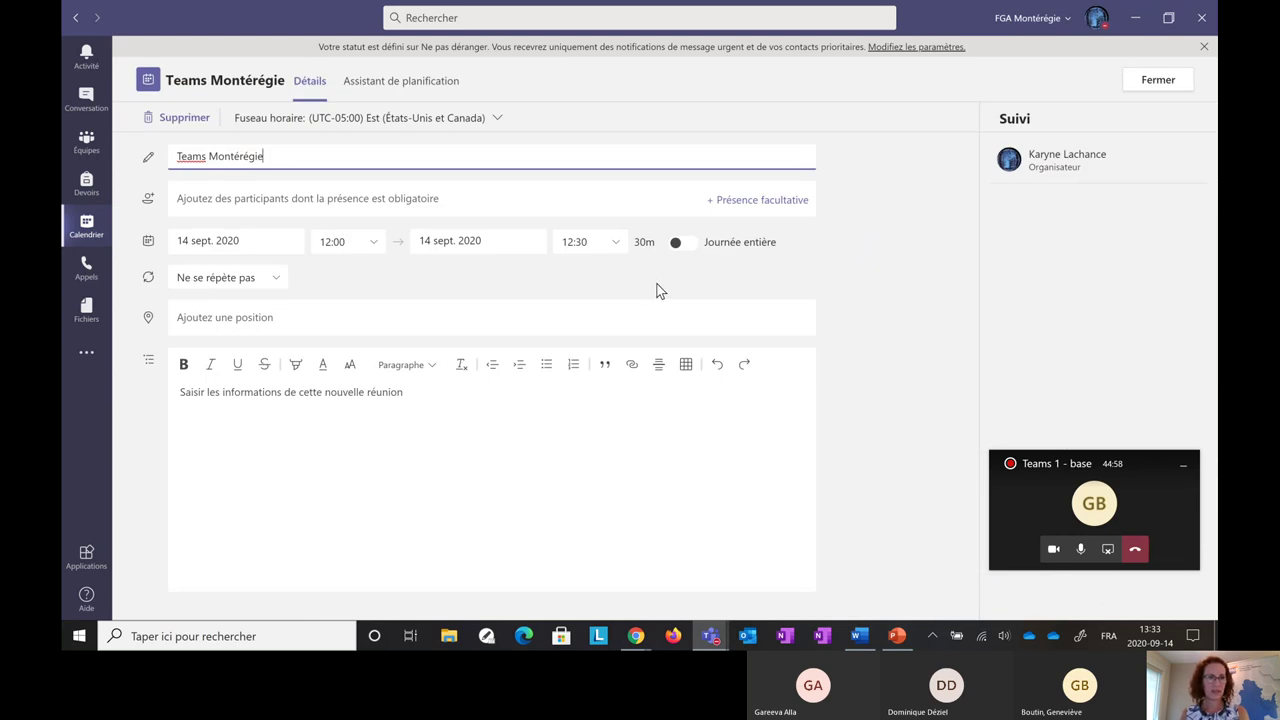
{"action": "left_click", "coordinate": [367, 196]}
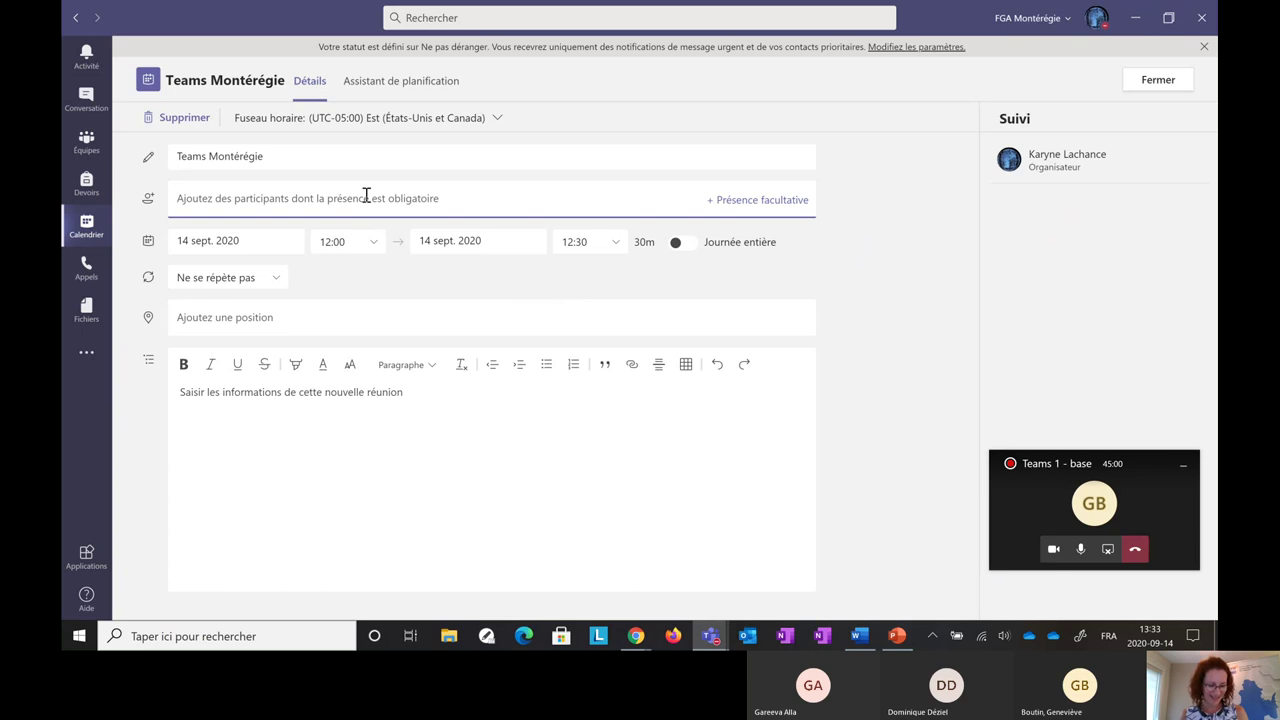
{"action": "type", "text": "deux"}
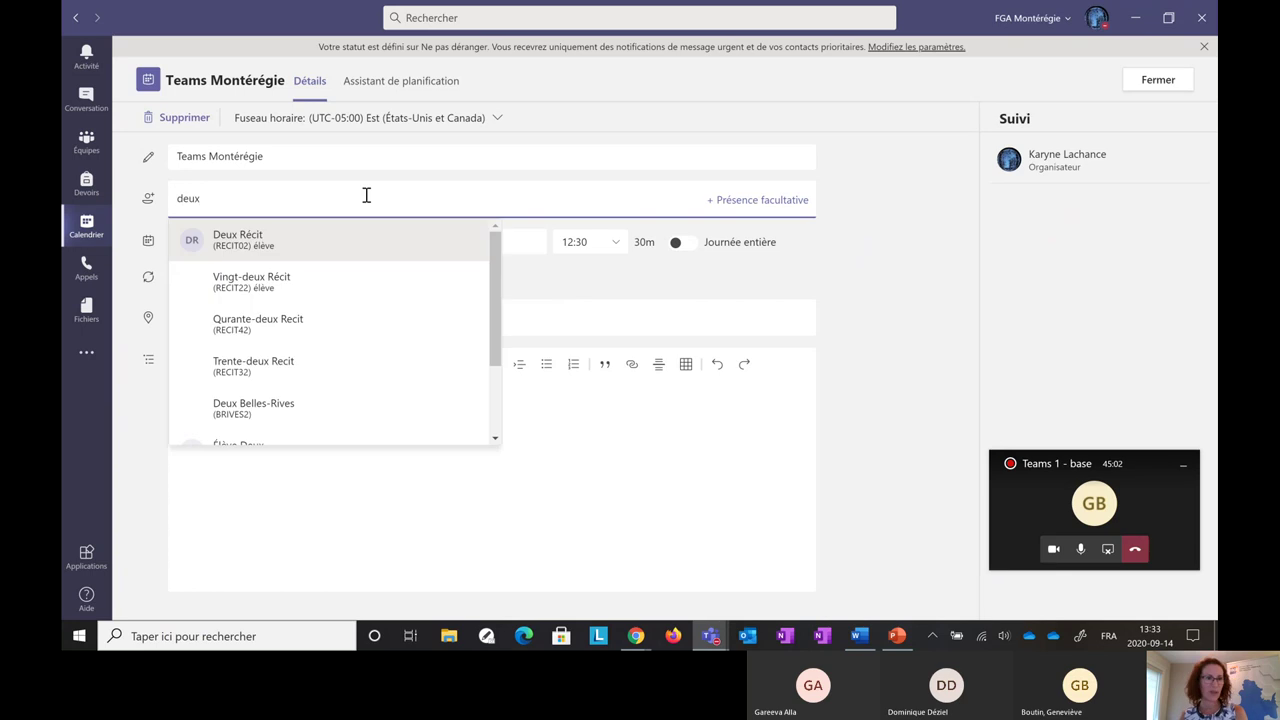
{"action": "left_click", "coordinate": [298, 242]}
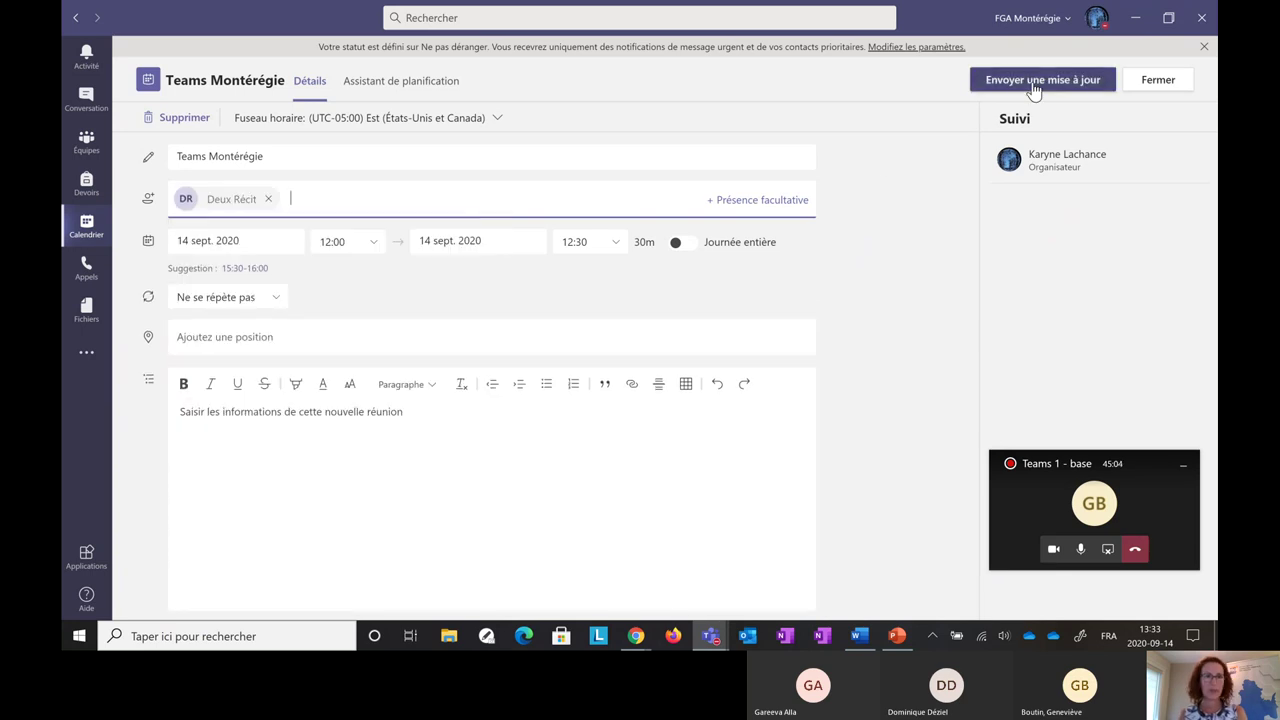
{"action": "left_click", "coordinate": [1158, 80]}
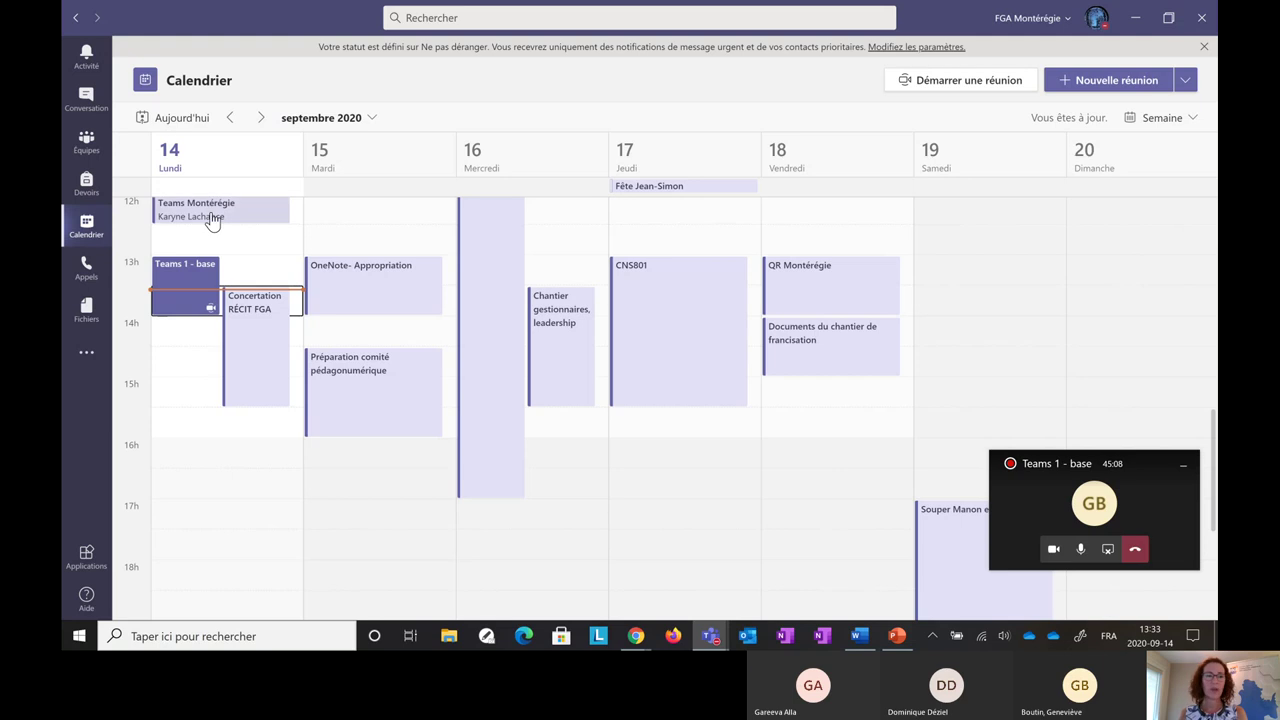
Open the meeting options page for Teams Montérégie and minimize the ongoing Teams 1 - base meeting window covering it.
{"action": "double_click", "coordinate": [203, 215]}
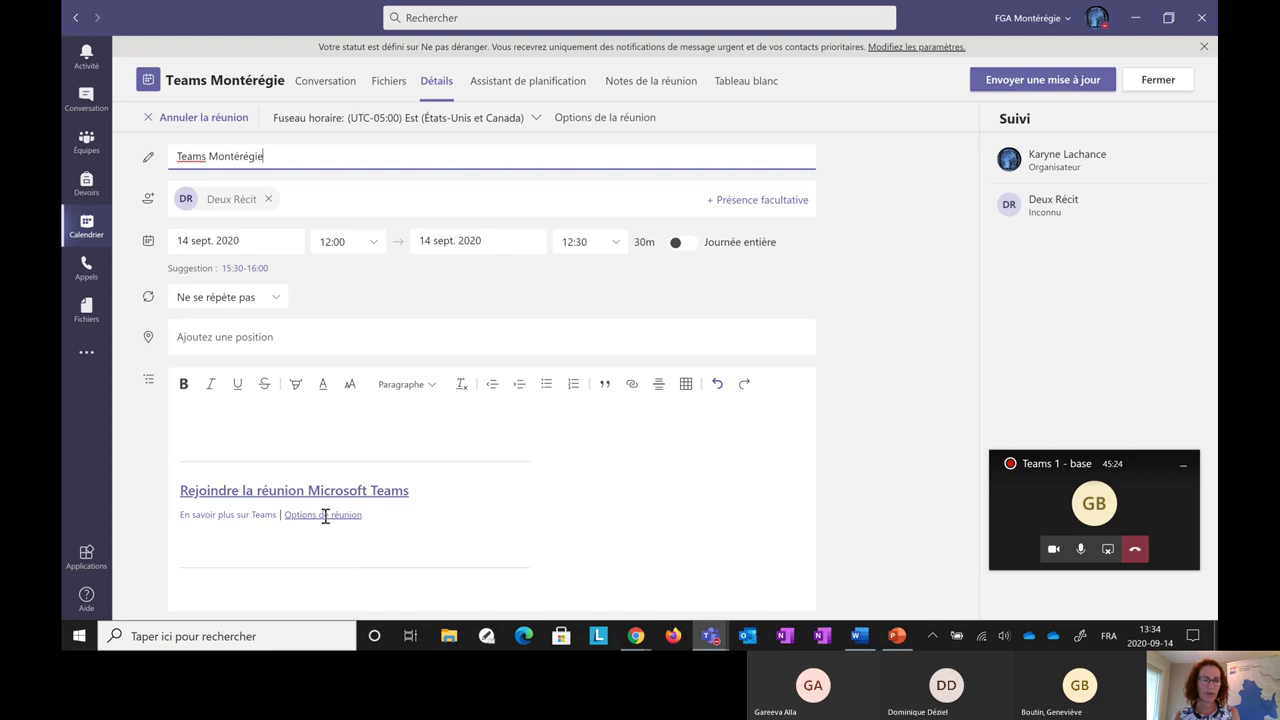
{"action": "left_click", "coordinate": [594, 122]}
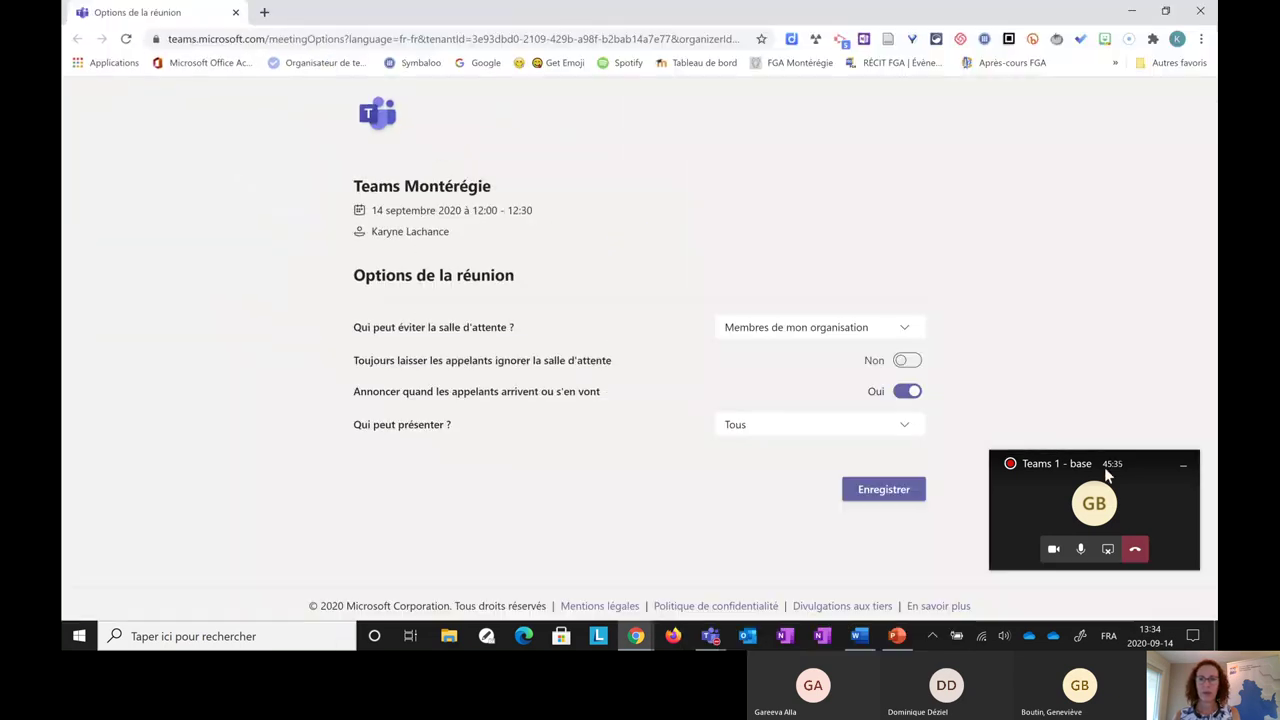
{"action": "left_click_drag", "start_coordinate": [1108, 466], "coordinate": [381, 470]}
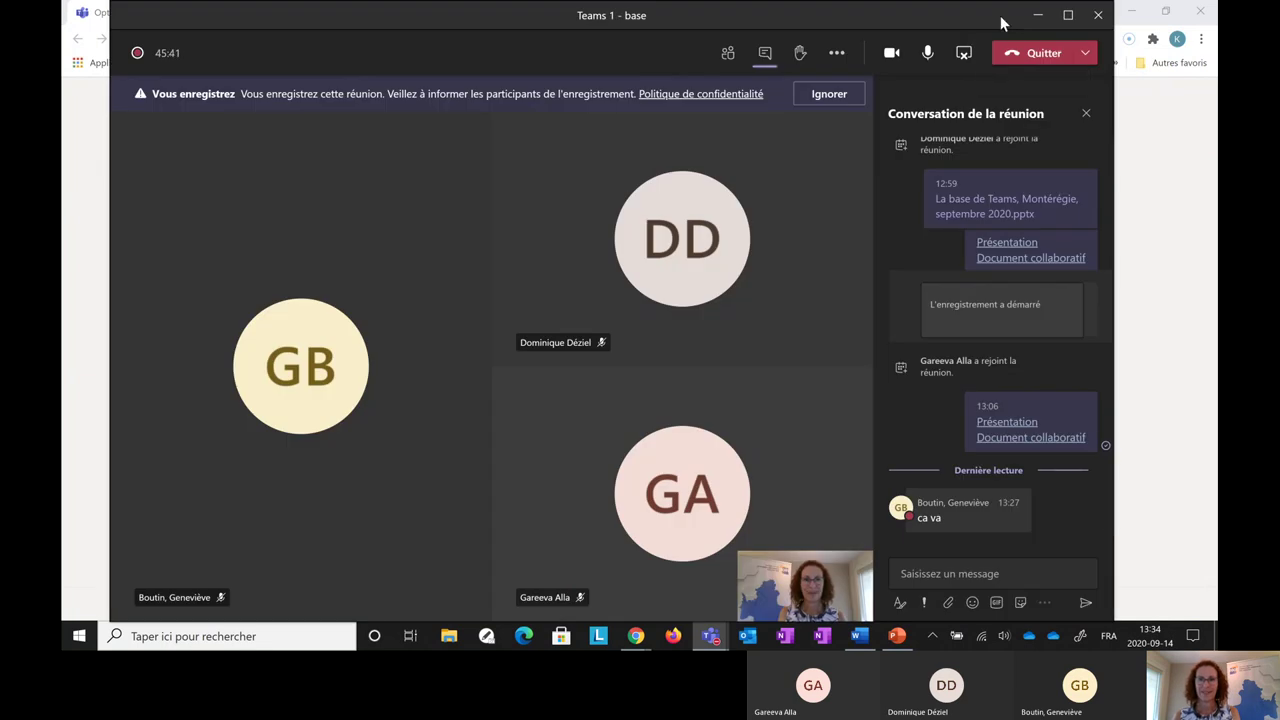
{"action": "left_click", "coordinate": [1038, 15]}
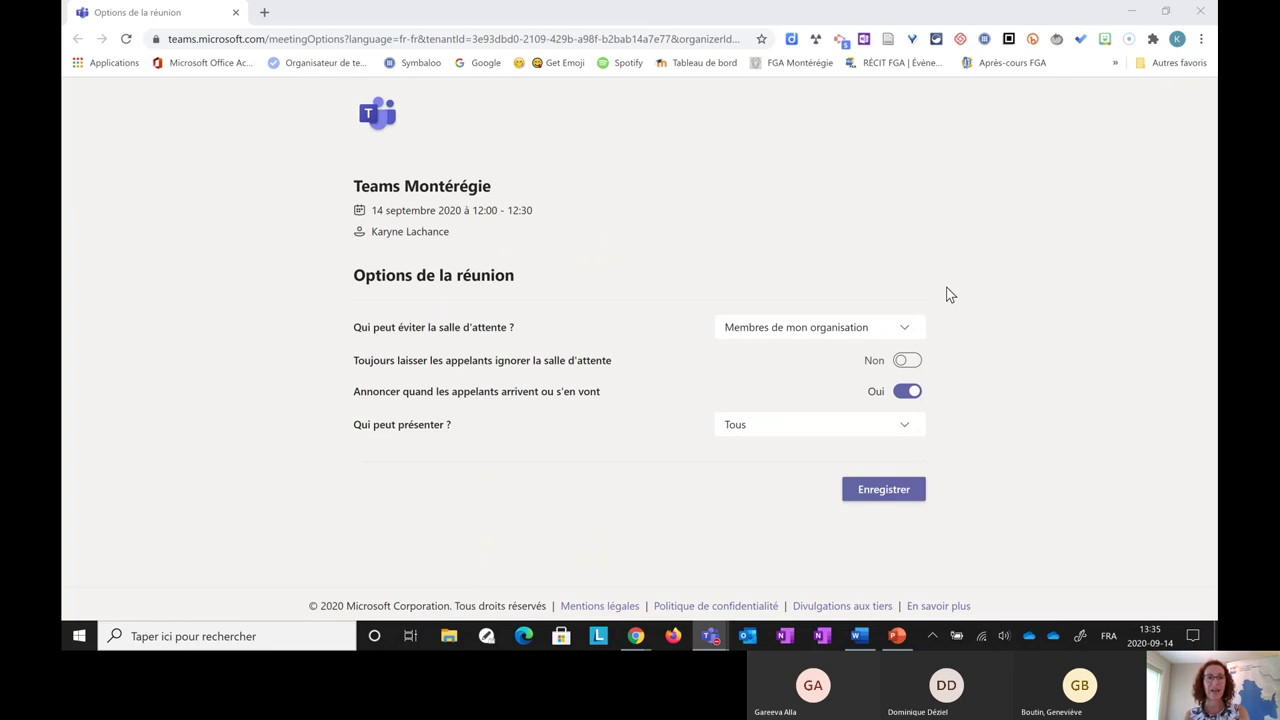
Review the lobby bypass choices, set who can present to Moi uniquement, save the meeting options and close the page.
{"action": "left_click", "coordinate": [906, 330]}
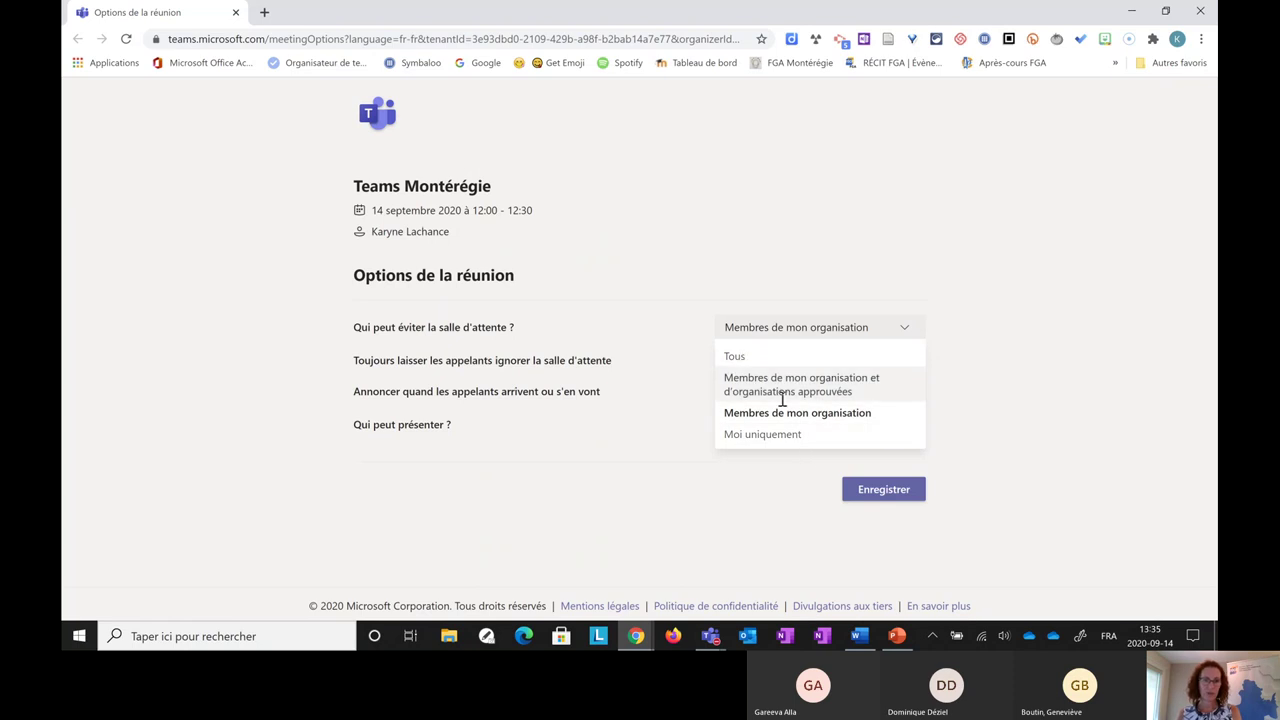
{"action": "left_click", "coordinate": [1003, 378]}
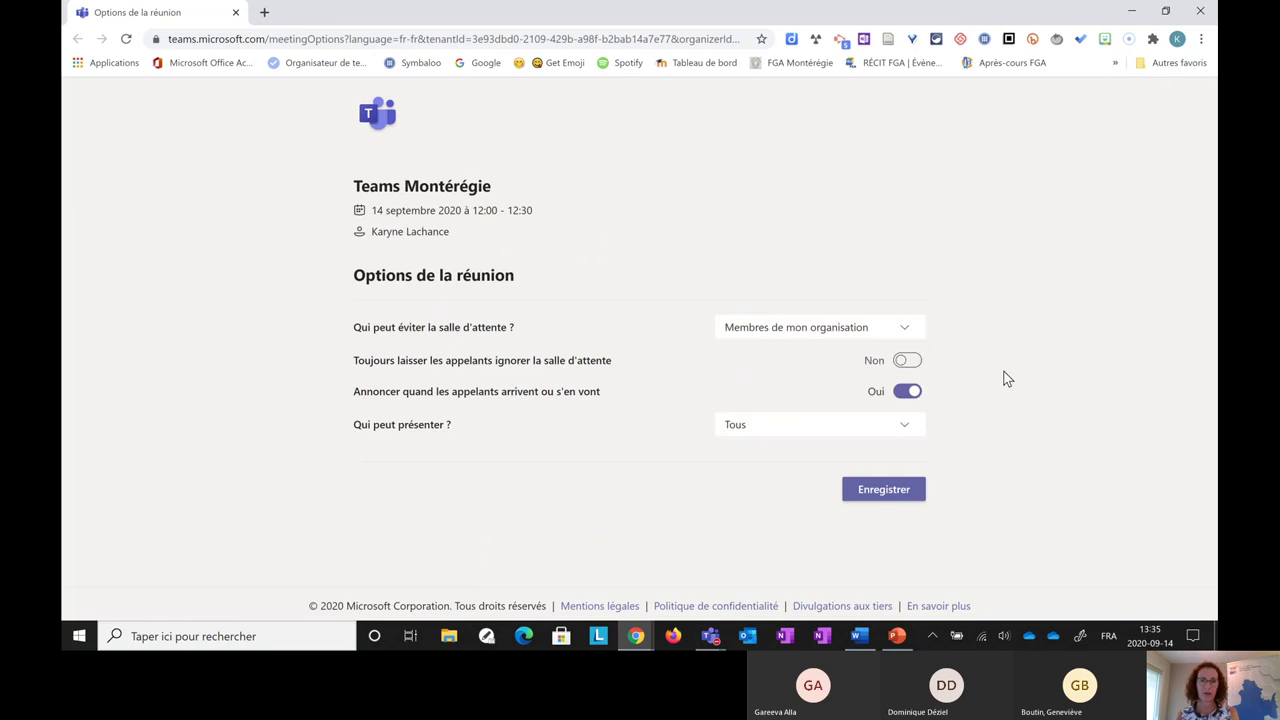
{"action": "left_click", "coordinate": [777, 437]}
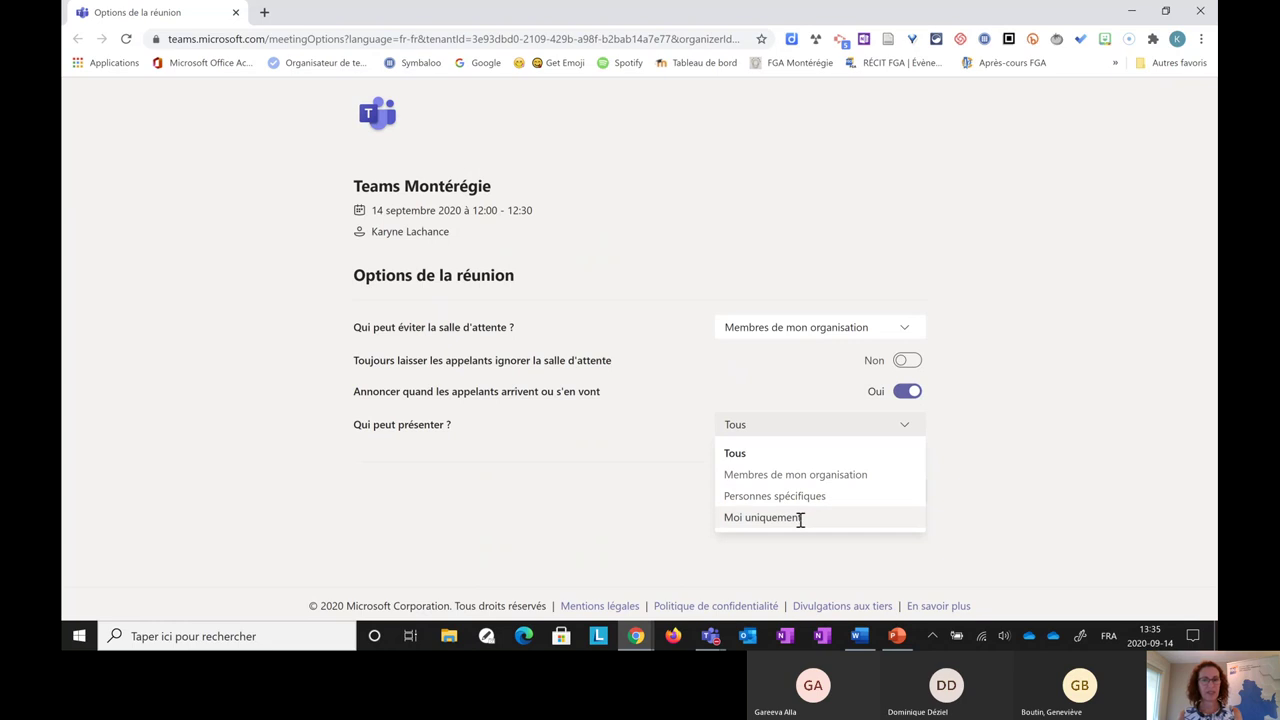
{"action": "left_click", "coordinate": [763, 517]}
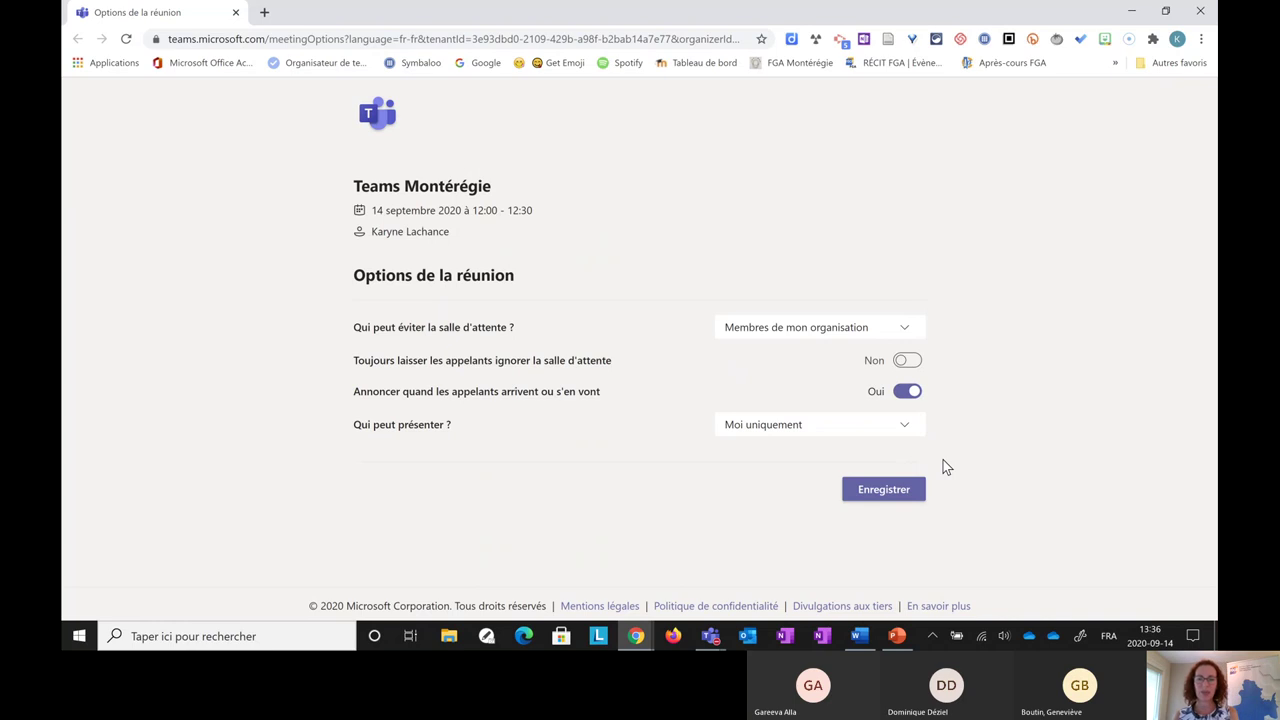
{"action": "left_click", "coordinate": [872, 490]}
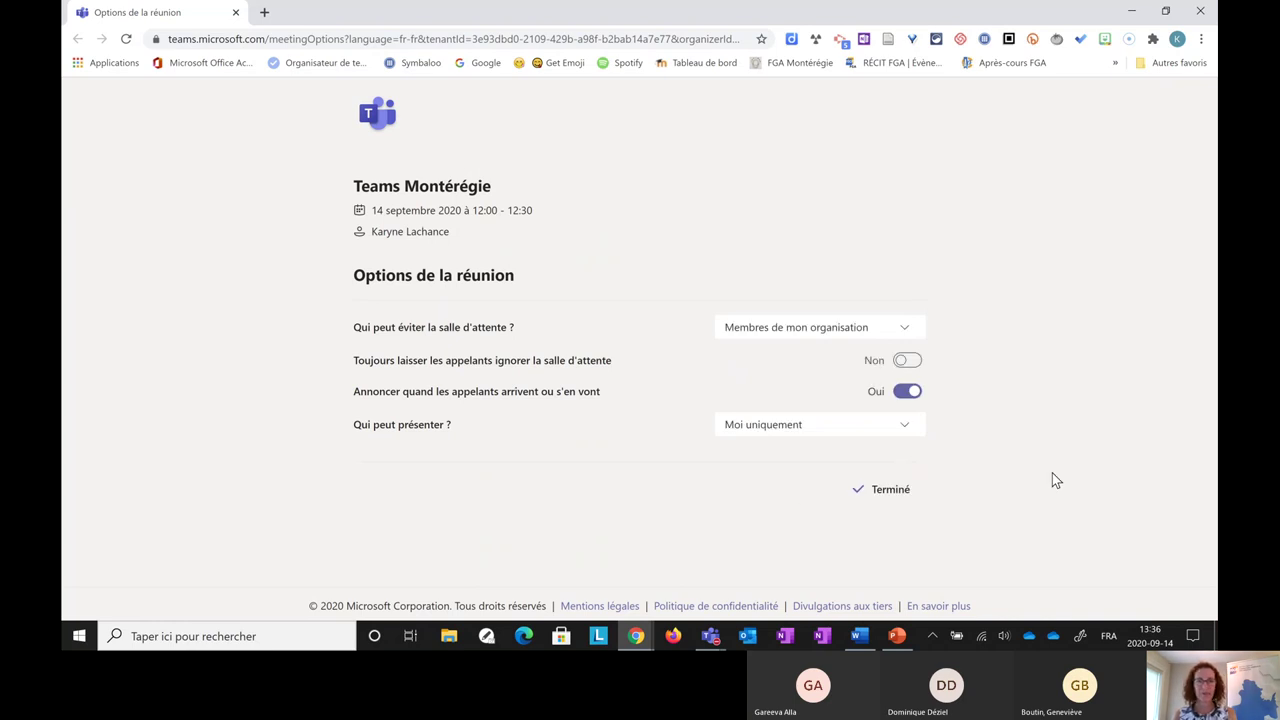
{"action": "left_click", "coordinate": [1200, 14]}
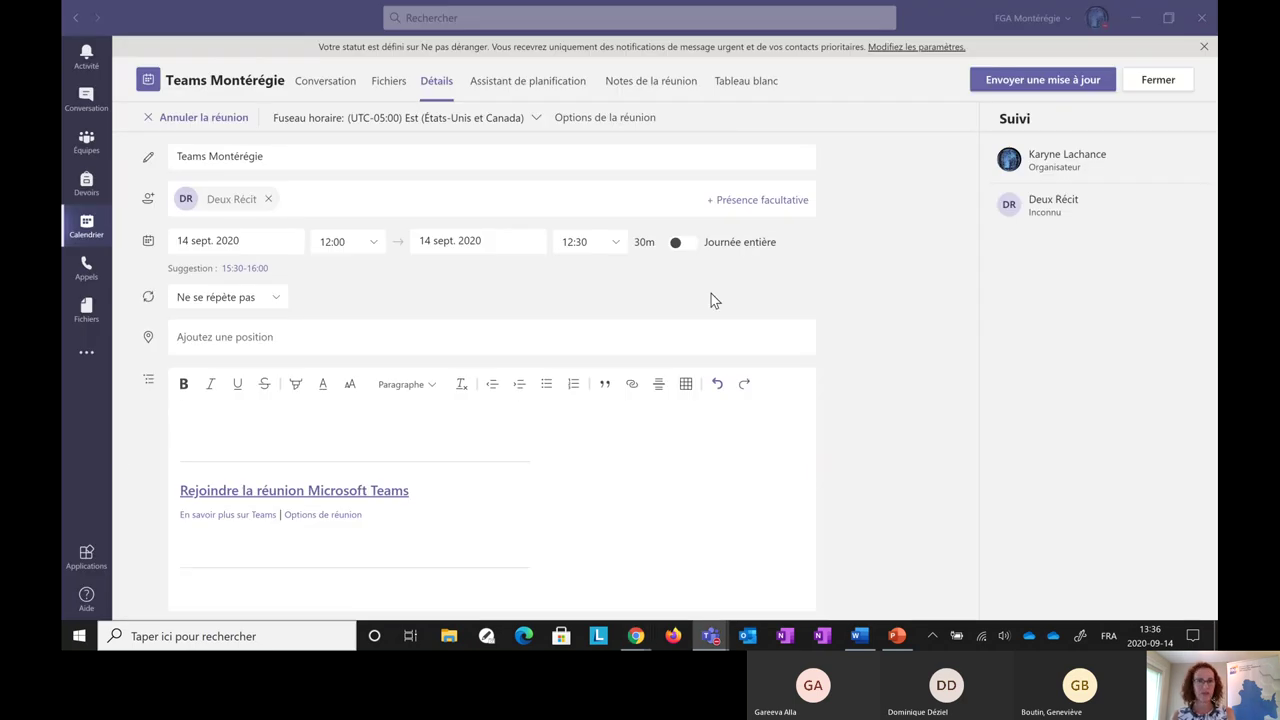
Send the update for the Teams Montérégie meeting and return to the calendar.
{"action": "left_click", "coordinate": [1168, 82]}
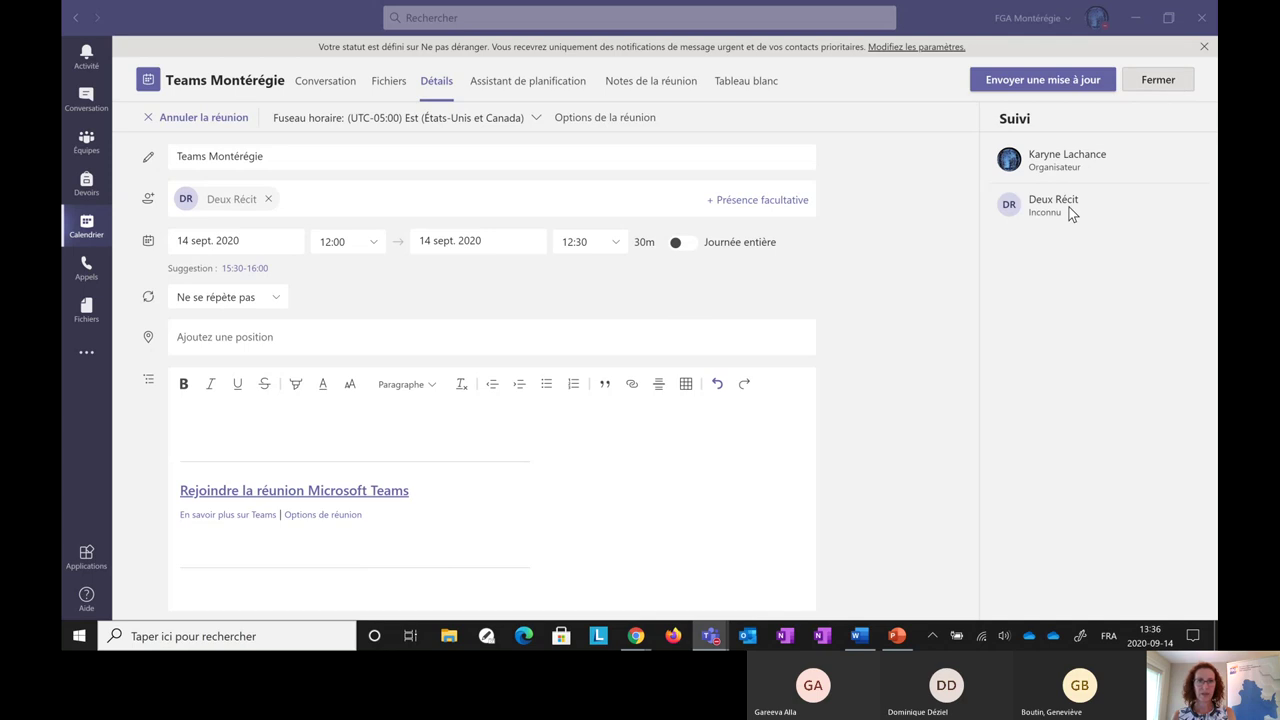
{"action": "left_click", "coordinate": [677, 348]}
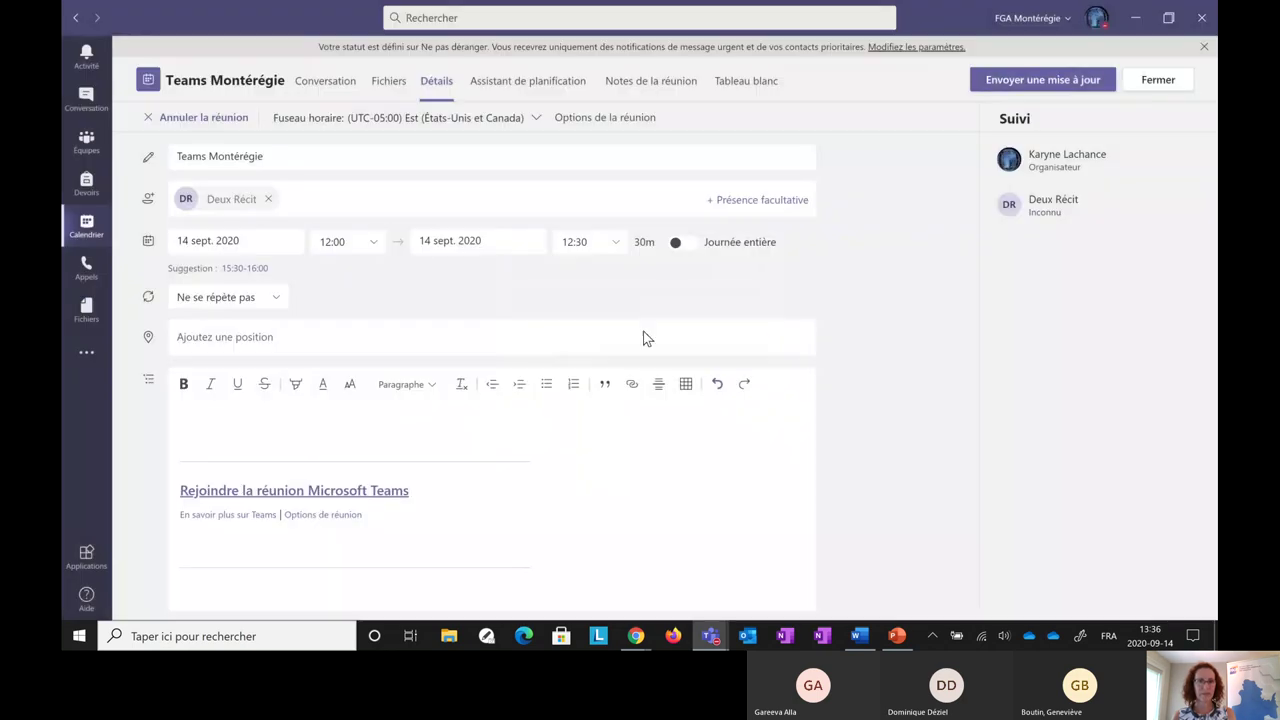
{"action": "left_click", "coordinate": [1035, 82]}
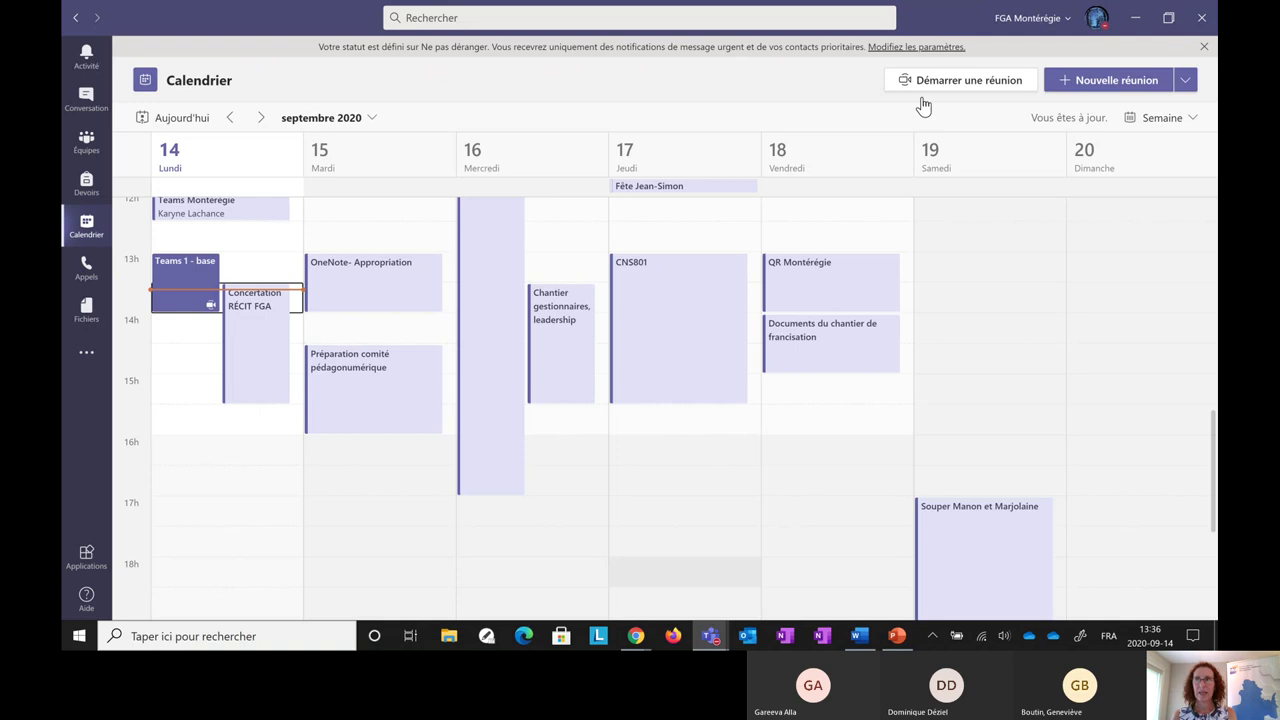
Switch to the Outlook web calendar and create an event titled Test Montérégie on Saturday 26 September 2020 at 08:30.
{"action": "key", "text": "alt+Tab"}
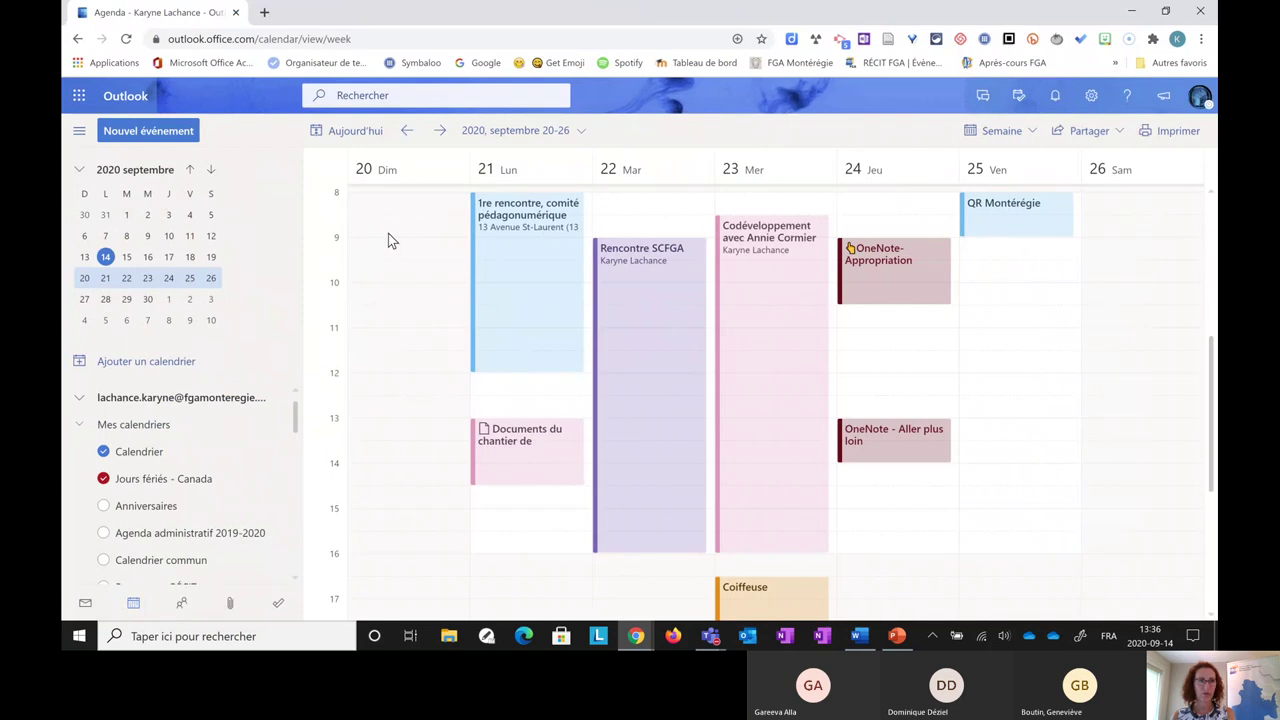
{"action": "left_click", "coordinate": [1121, 233]}
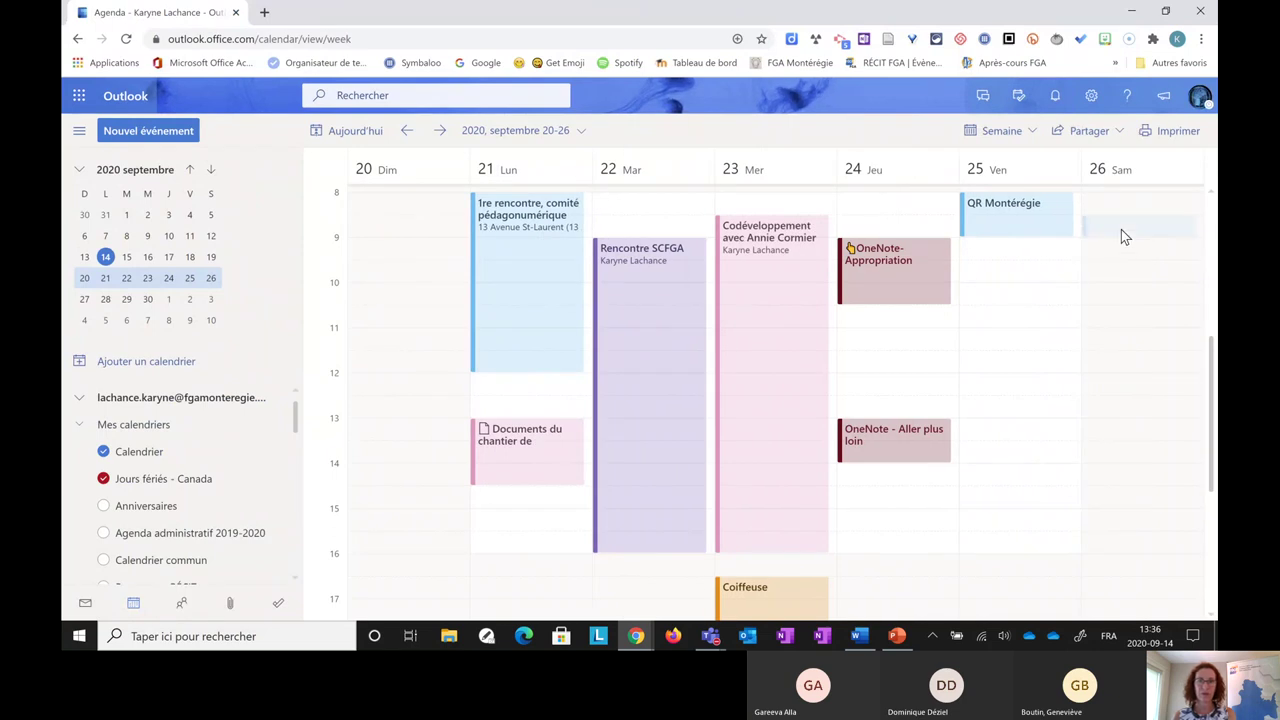
{"action": "left_click", "coordinate": [1121, 229]}
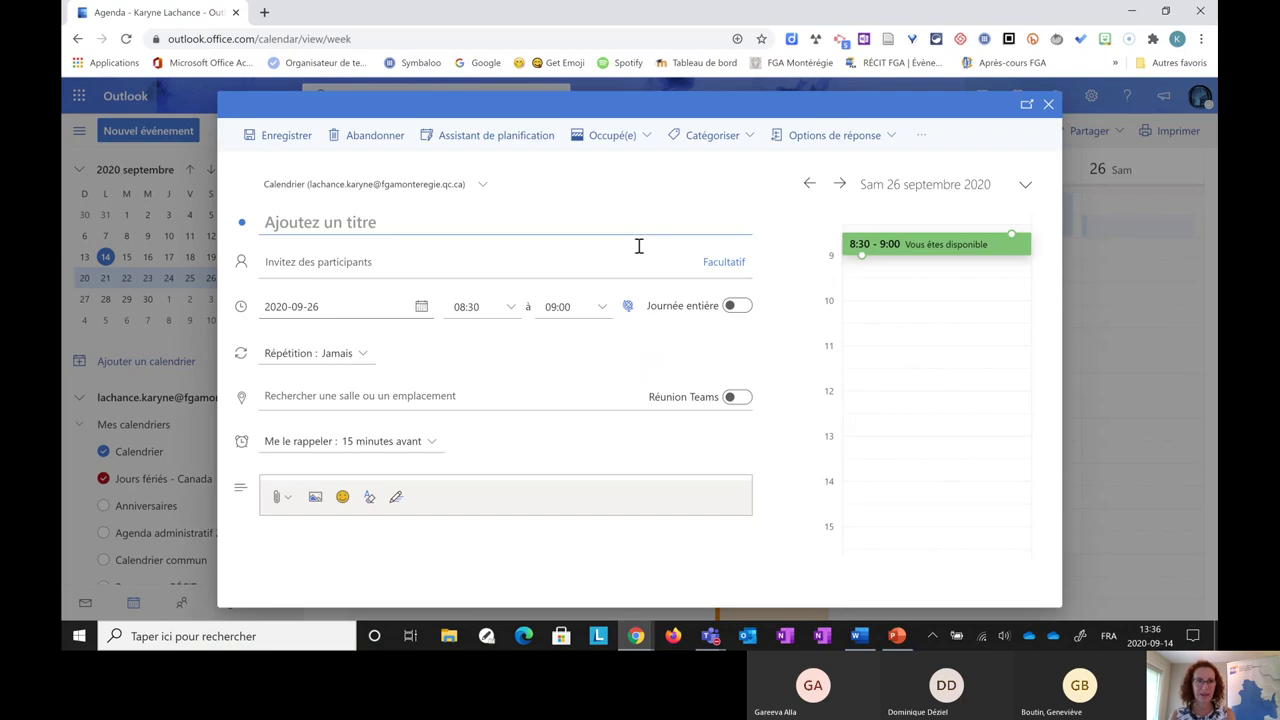
{"action": "type", "text": "TE"}
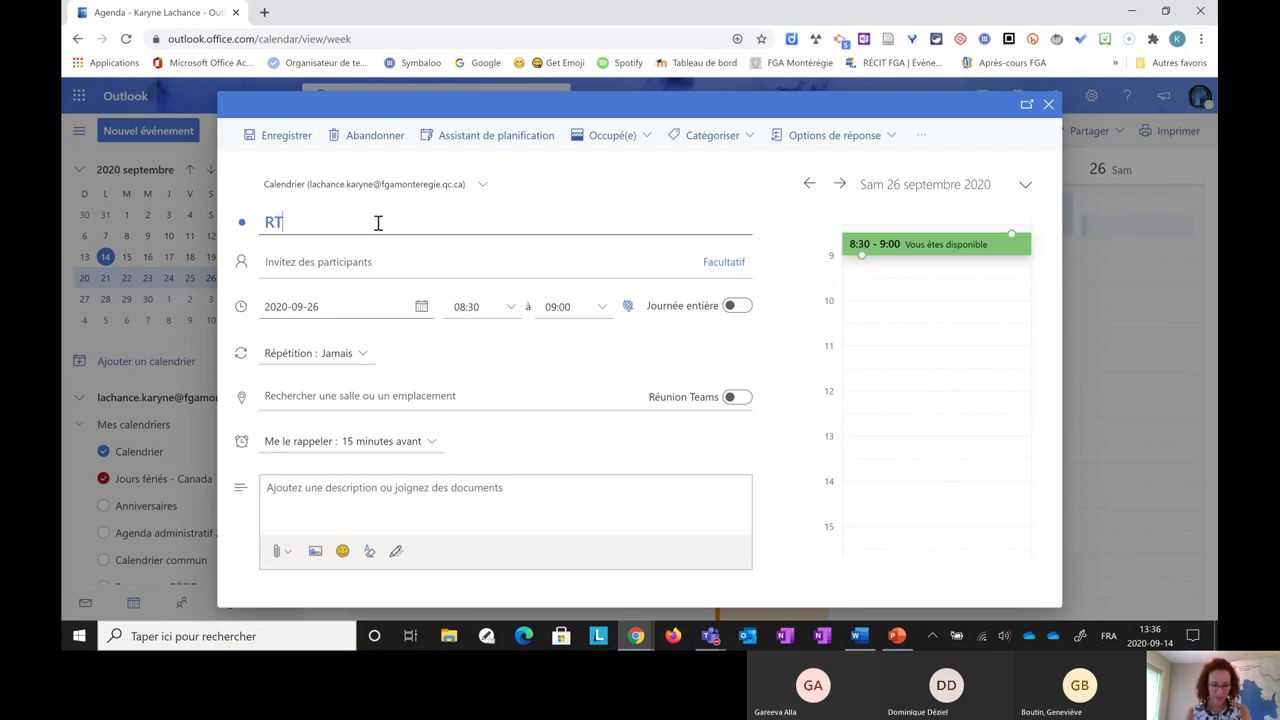
{"action": "key", "text": "BackSpace"}
{"action": "key", "text": "BackSpace"}
{"action": "type", "text": "Test Montérégie"}
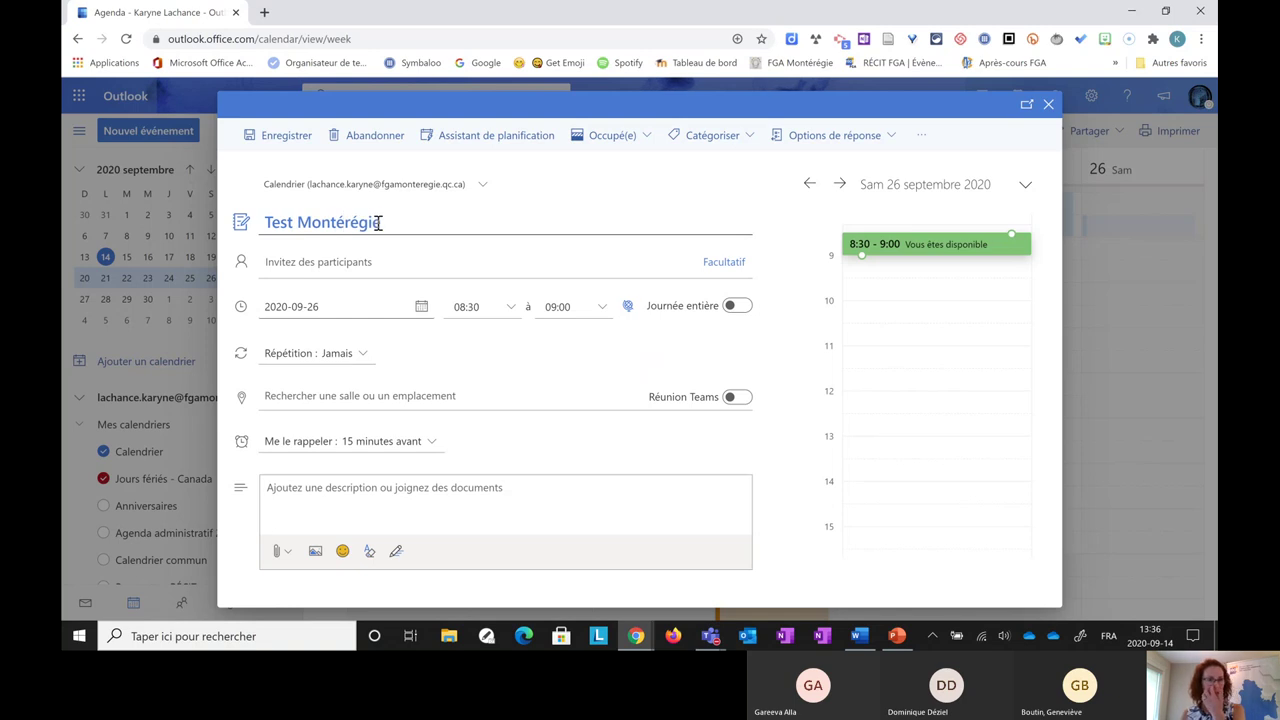
Make the Test Montérégie event a Teams meeting.
{"action": "left_click", "coordinate": [304, 262]}
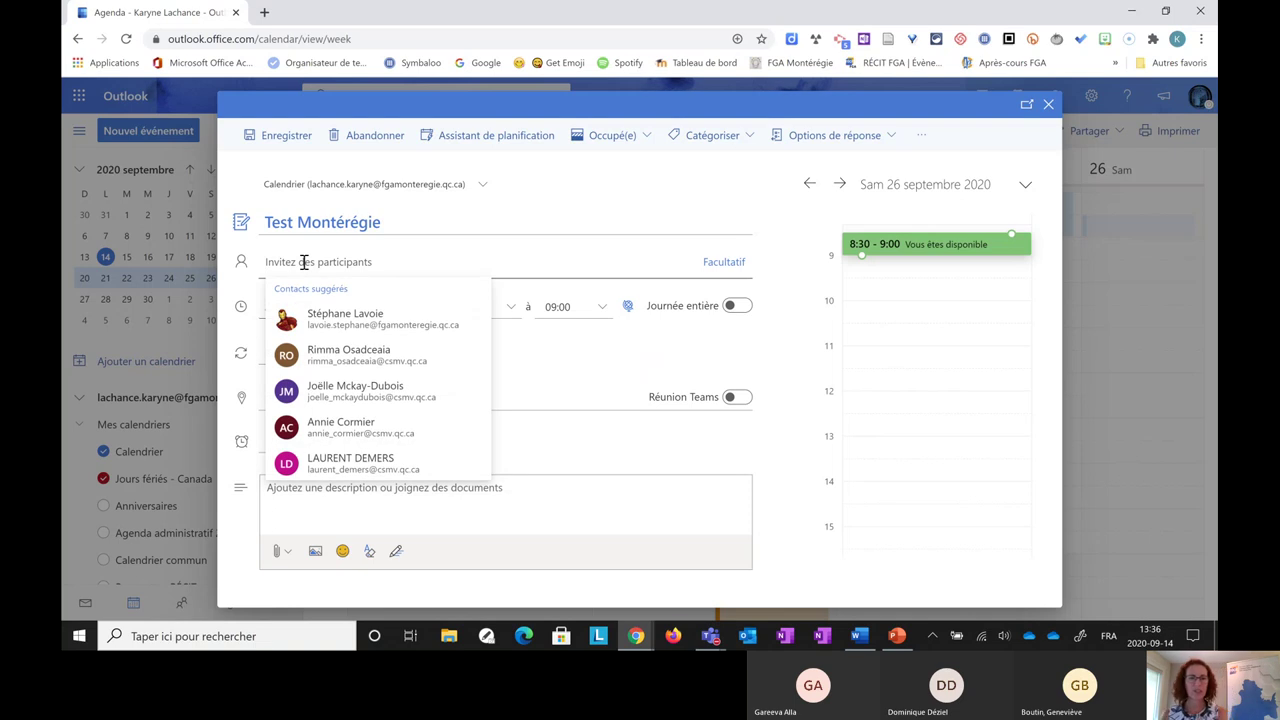
{"action": "left_click", "coordinate": [627, 356]}
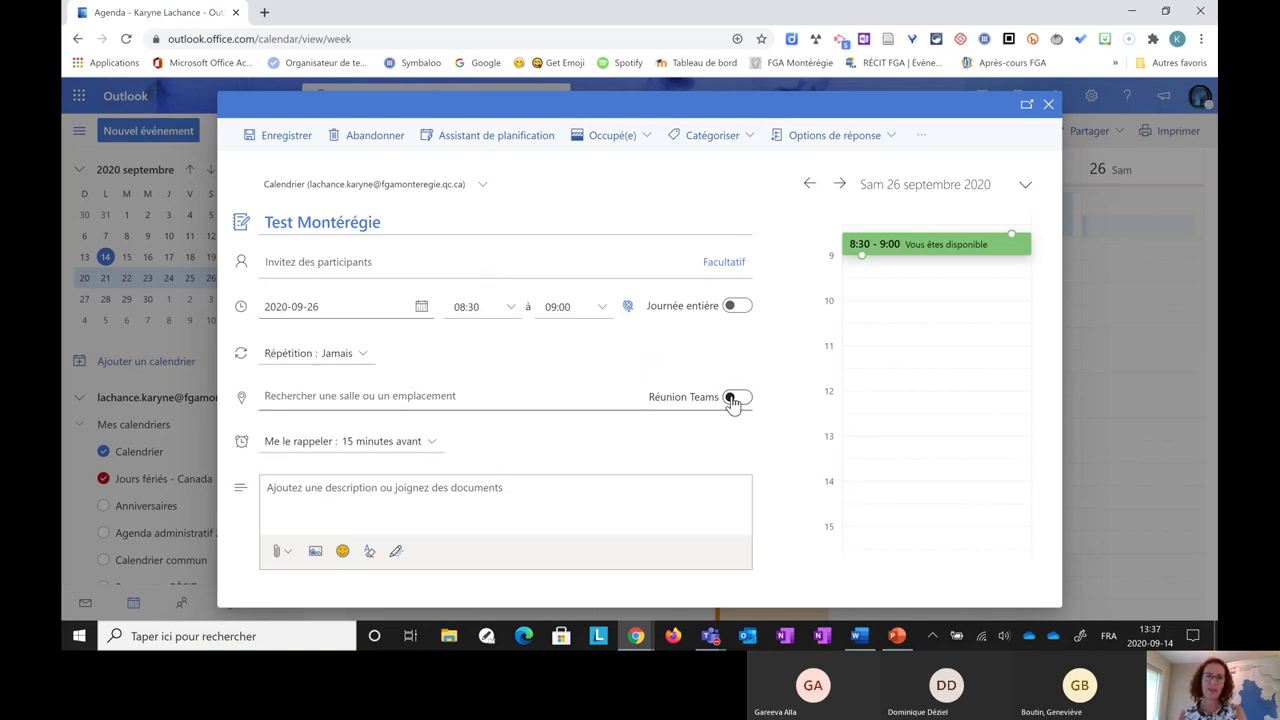
{"action": "left_click", "coordinate": [741, 399]}
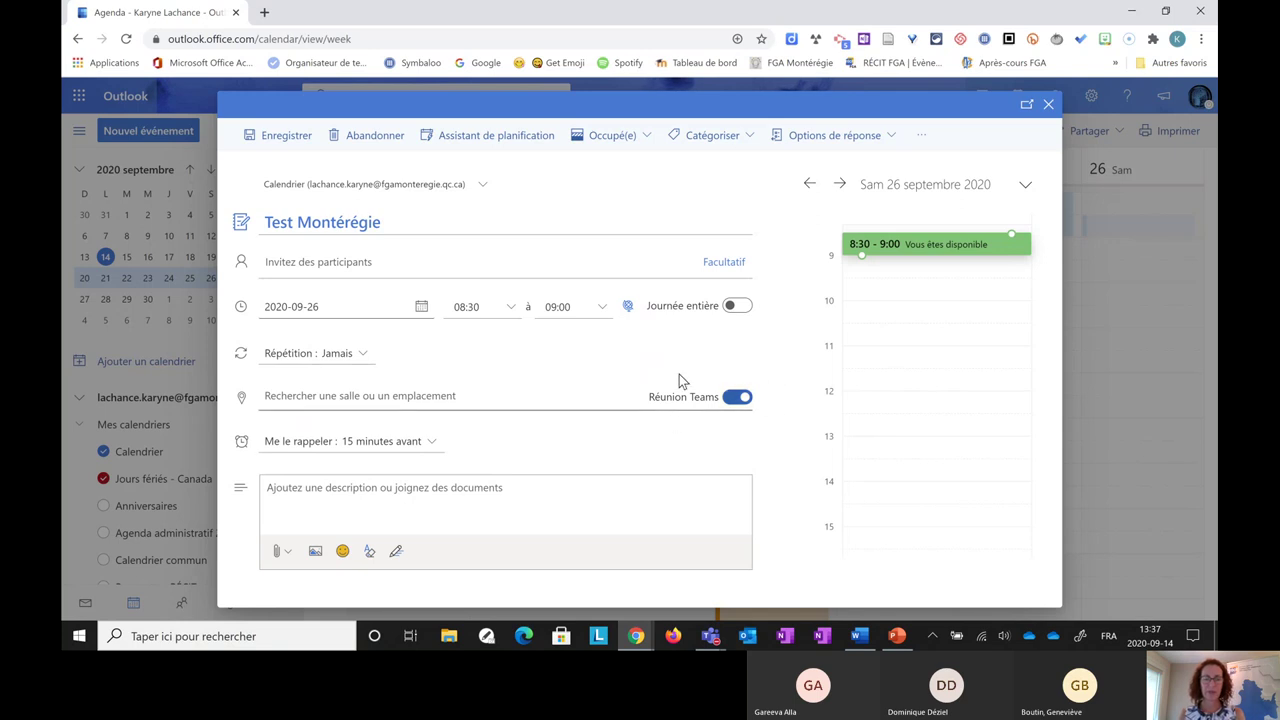
Invite the first suggested match for "deux" to the Test Montérégie event and send the invitation.
{"action": "left_click", "coordinate": [419, 264]}
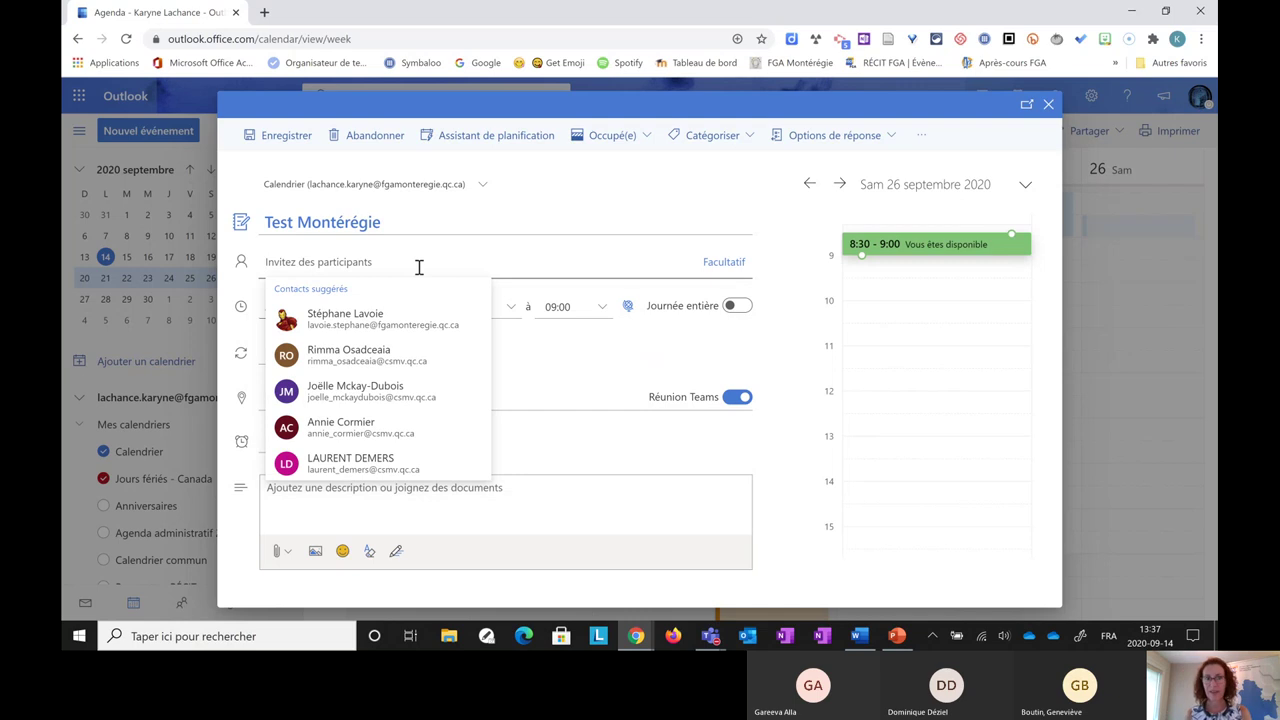
{"action": "type", "text": "deux"}
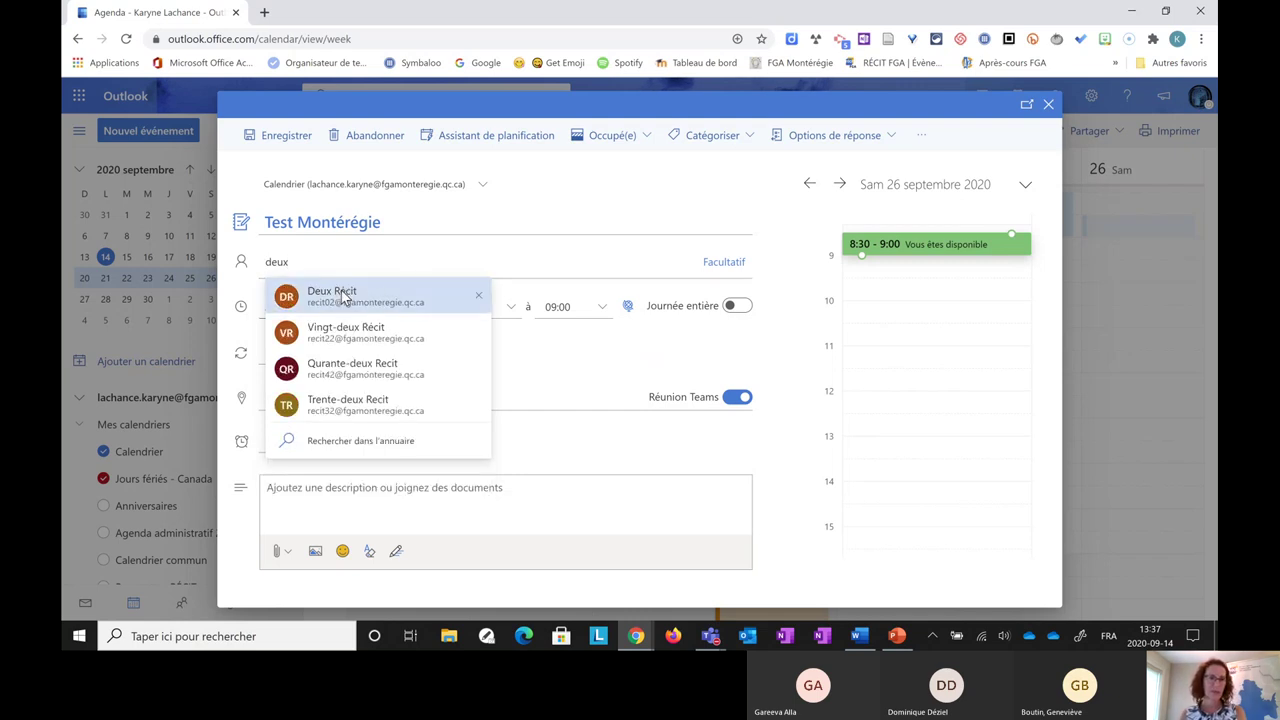
{"action": "left_click", "coordinate": [345, 292]}
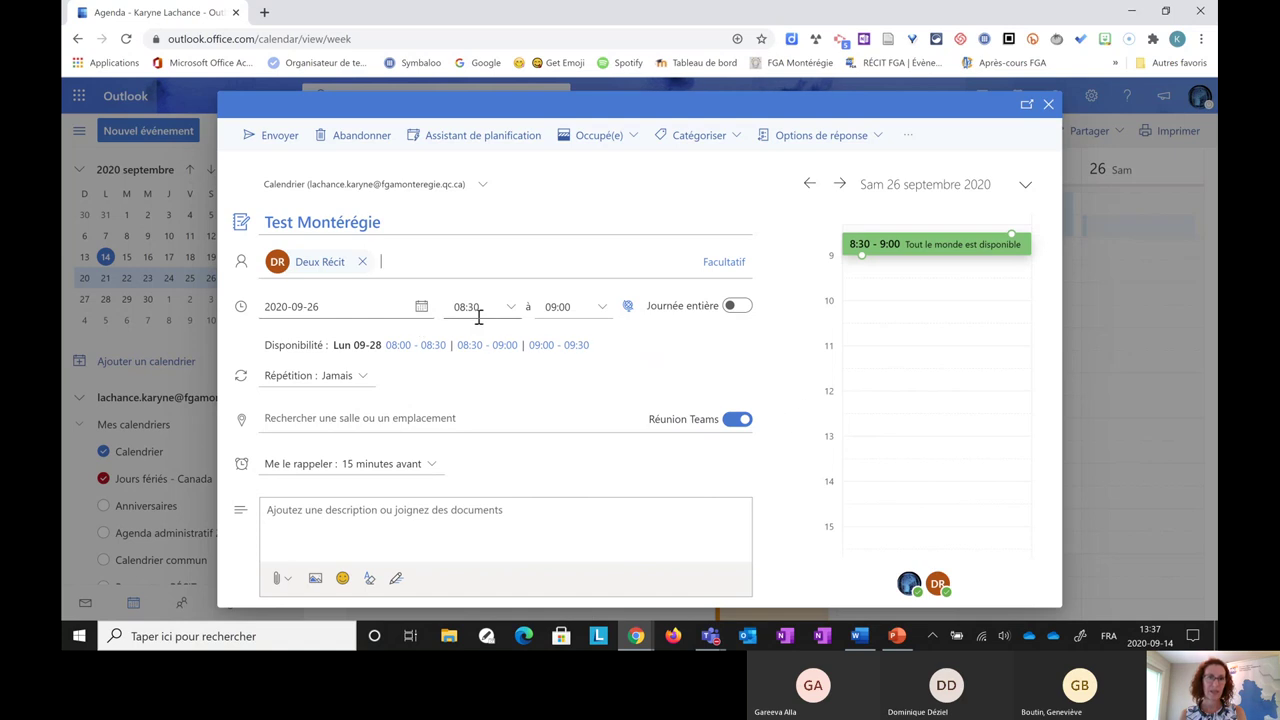
{"action": "left_click", "coordinate": [276, 140]}
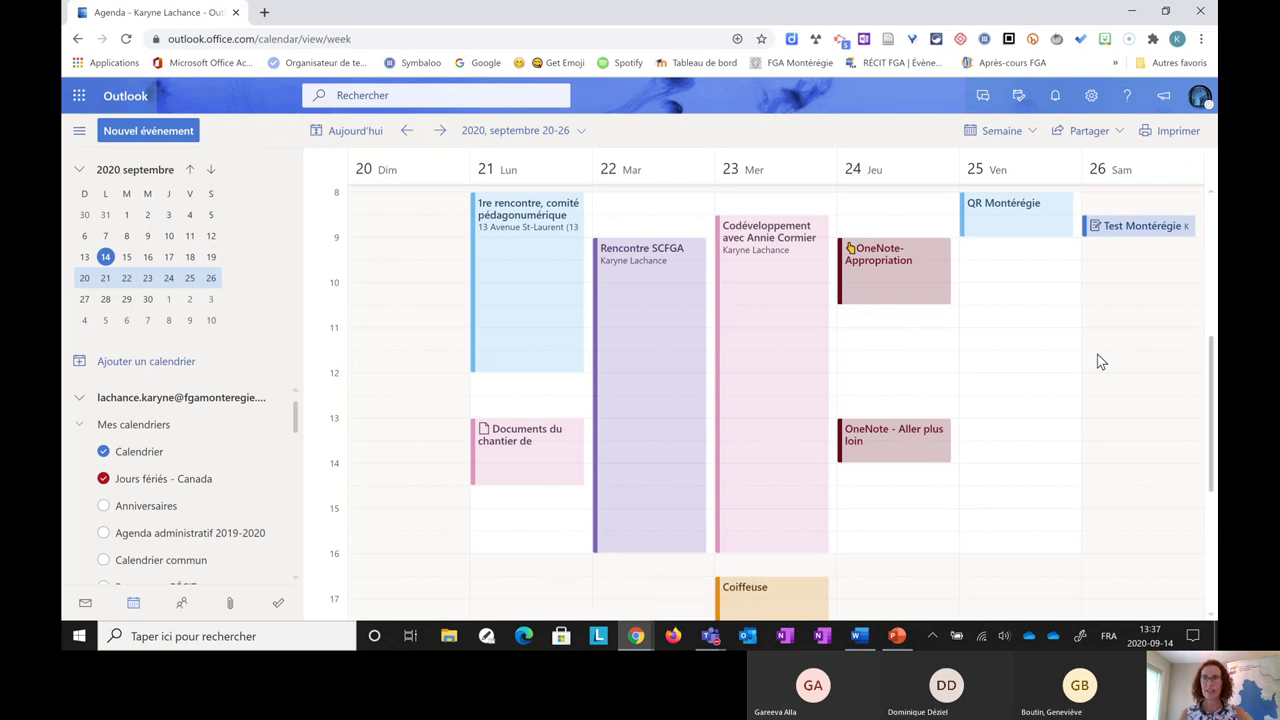
Open the full details of the Test Montérégie event to examine its Teams meeting links, and close them.
{"action": "left_click", "coordinate": [1110, 232]}
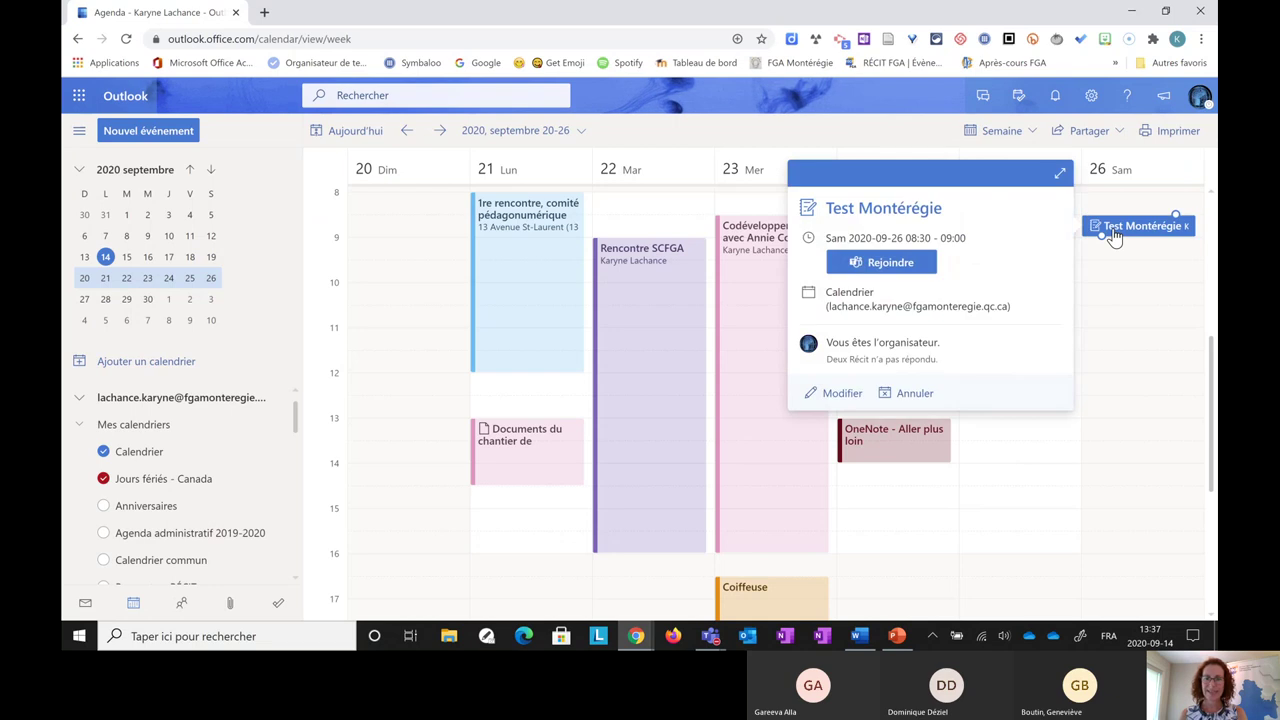
{"action": "double_click", "coordinate": [1113, 229]}
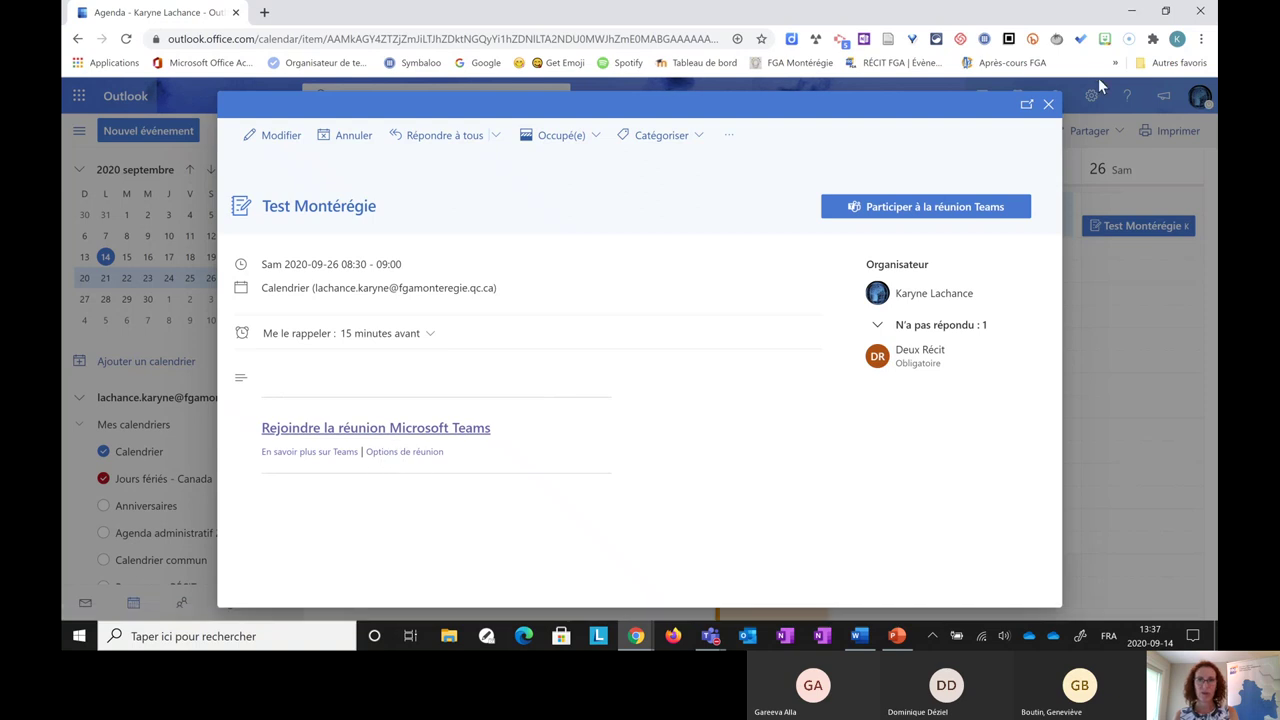
{"action": "left_click", "coordinate": [1048, 106]}
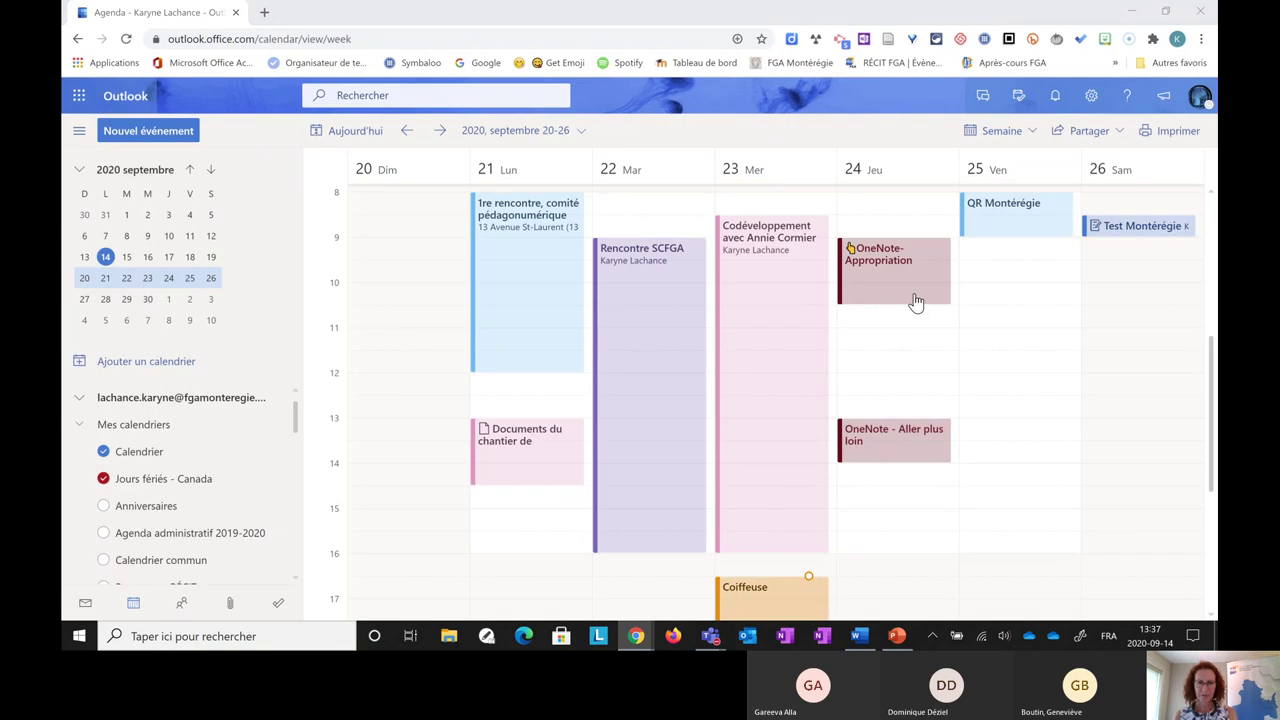
Switch to the desktop Outlook application and maximize its calendar window.
{"action": "left_click", "coordinate": [650, 320]}
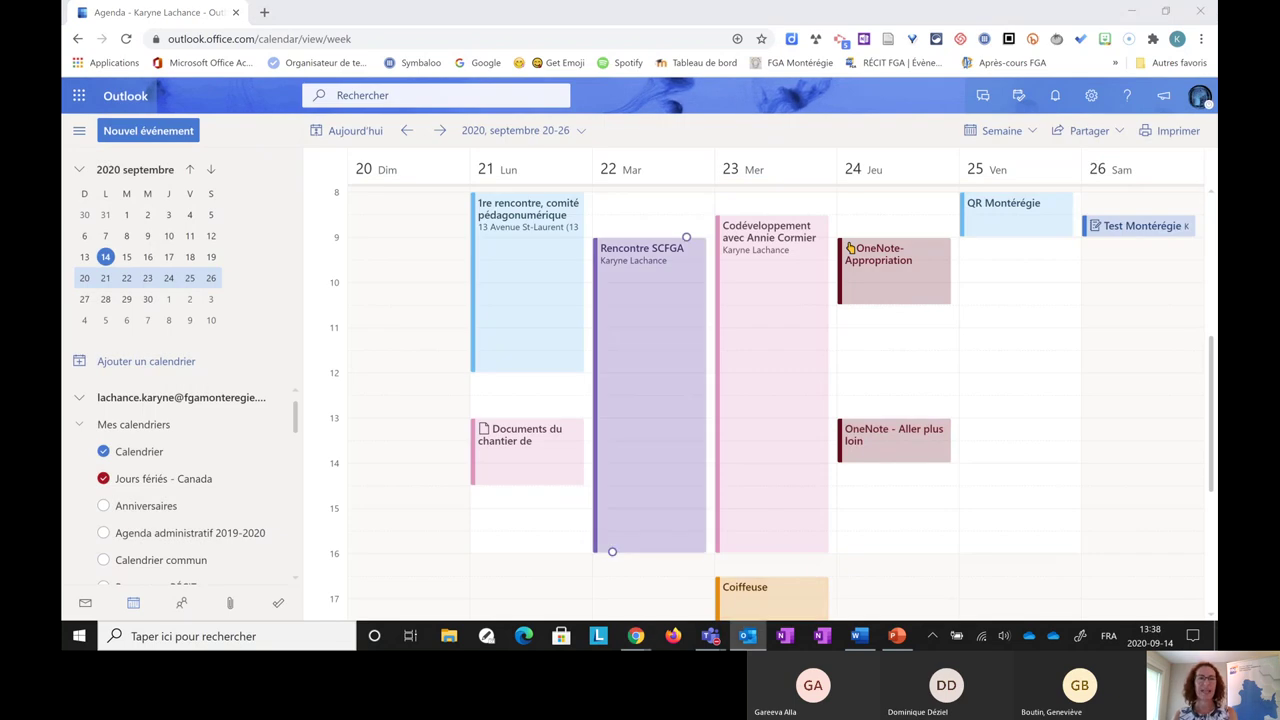
{"action": "left_click", "coordinate": [849, 248]}
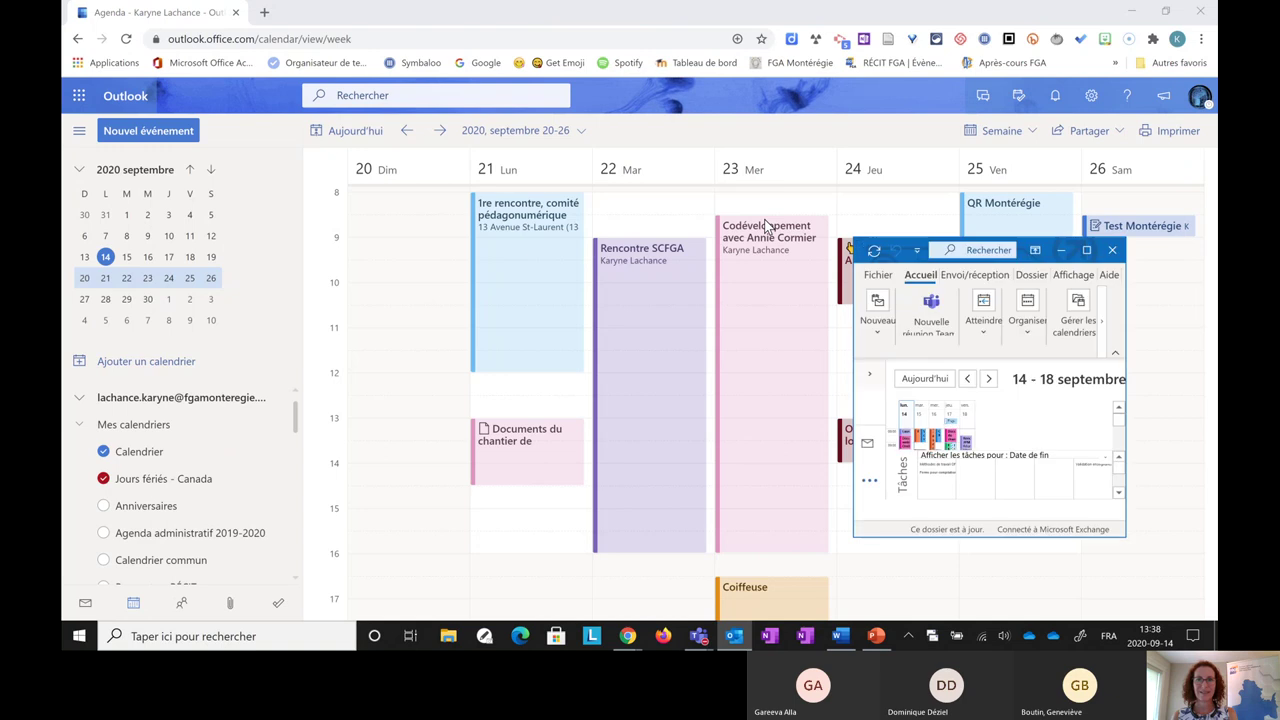
{"action": "left_click", "coordinate": [860, 228]}
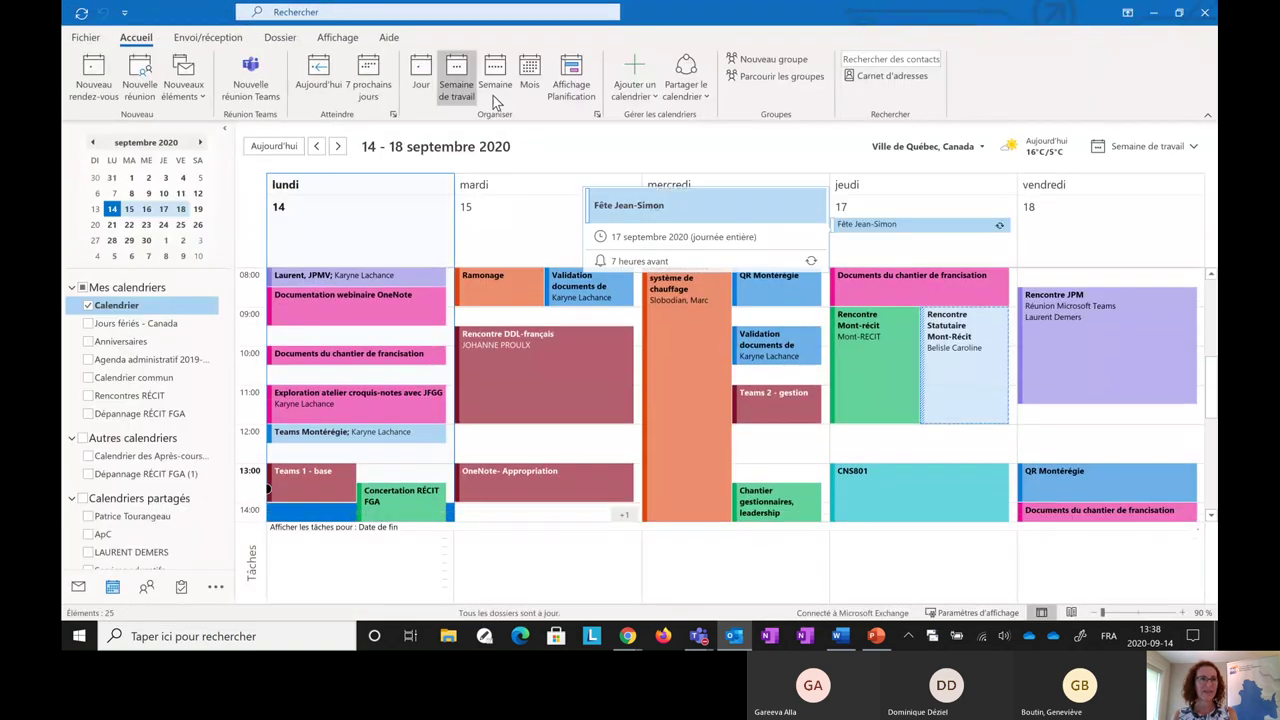
Open a new Teams meeting form from the desktop Outlook calendar and close it without saving.
{"action": "left_click", "coordinate": [253, 75]}
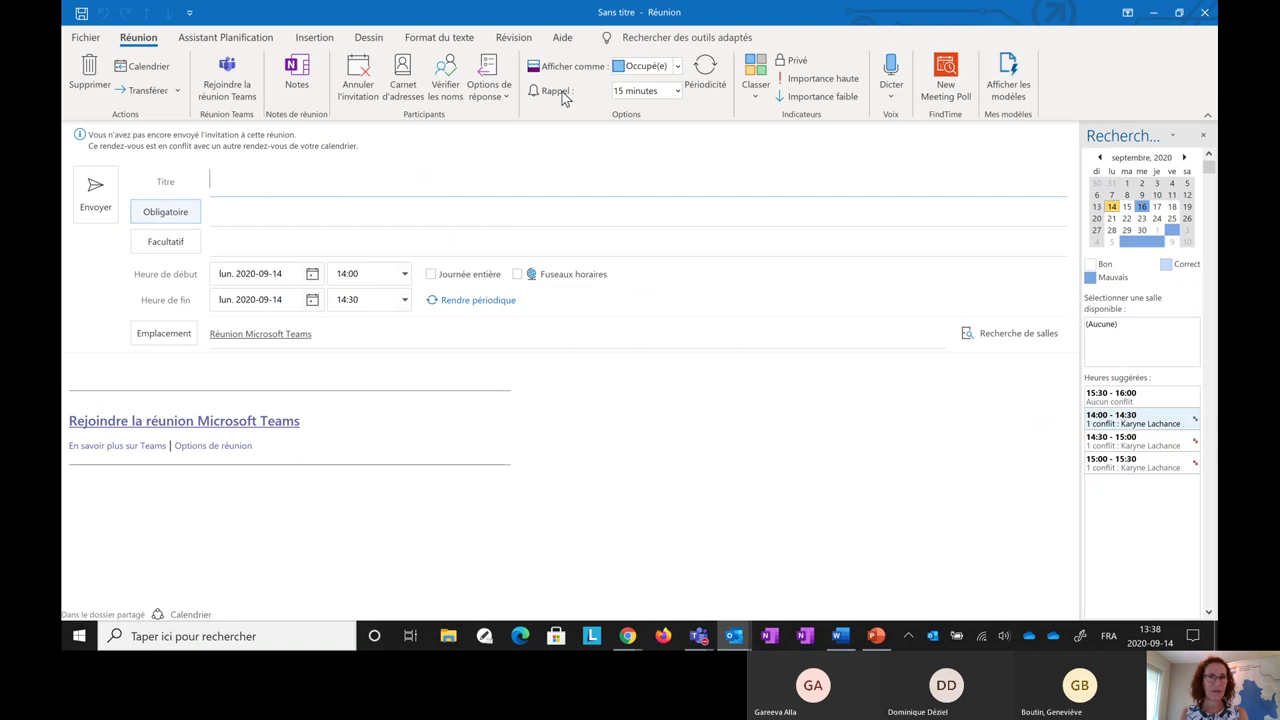
{"action": "left_click", "coordinate": [1206, 18]}
{"action": "left_click", "coordinate": [640, 359]}
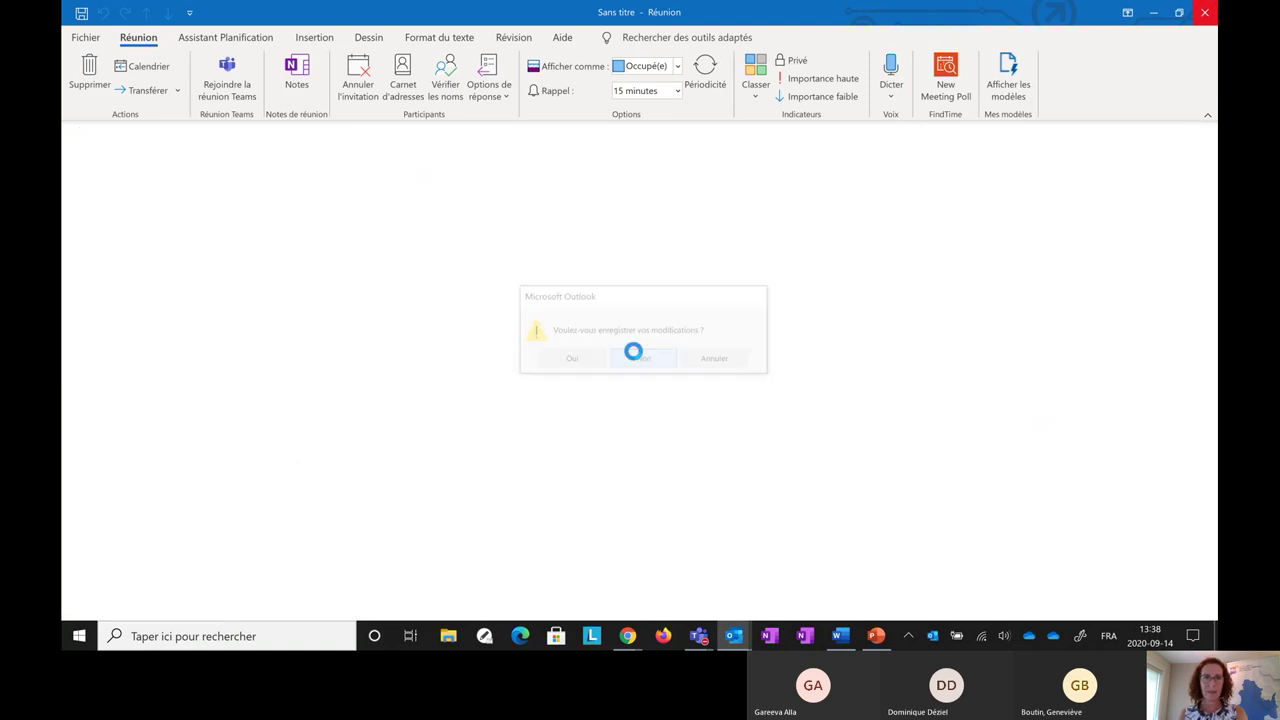
Minimize the desktop Outlook and browser windows and show the list of teams in Microsoft Teams.
{"action": "left_click", "coordinate": [1152, 12]}
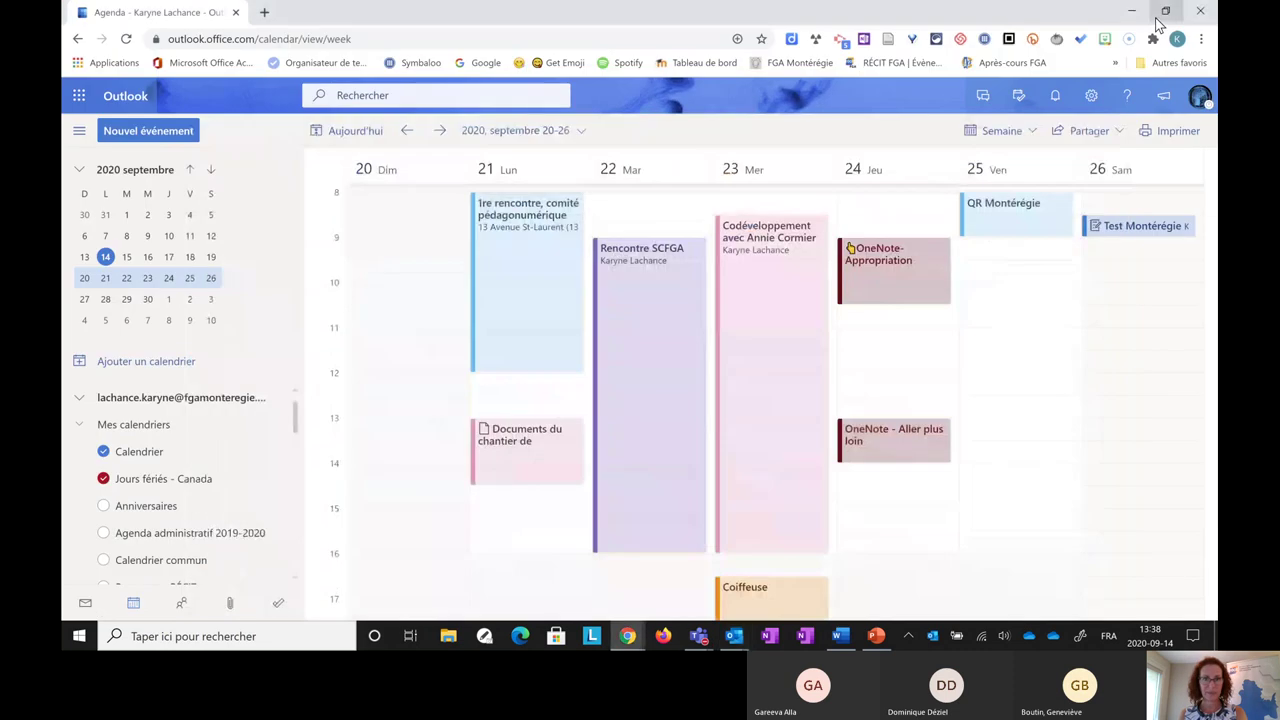
{"action": "left_click", "coordinate": [1131, 12]}
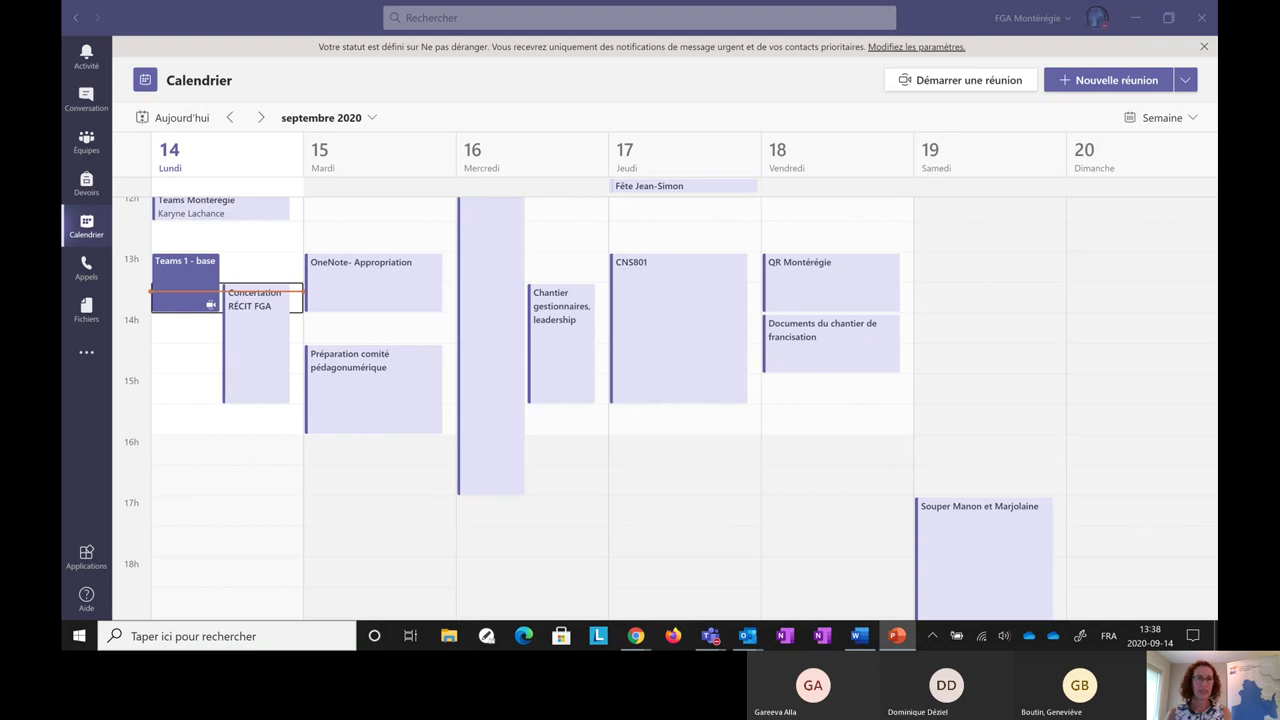
{"action": "left_click", "coordinate": [92, 163]}
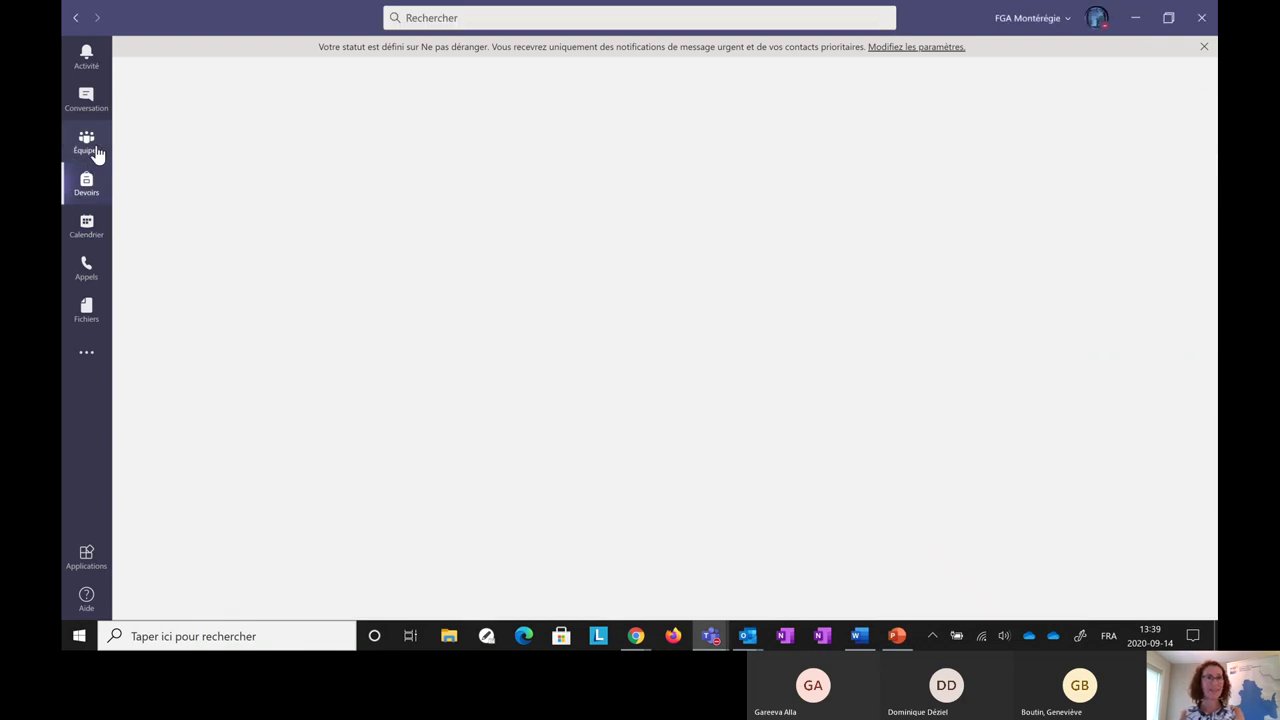
{"action": "left_click", "coordinate": [97, 152]}
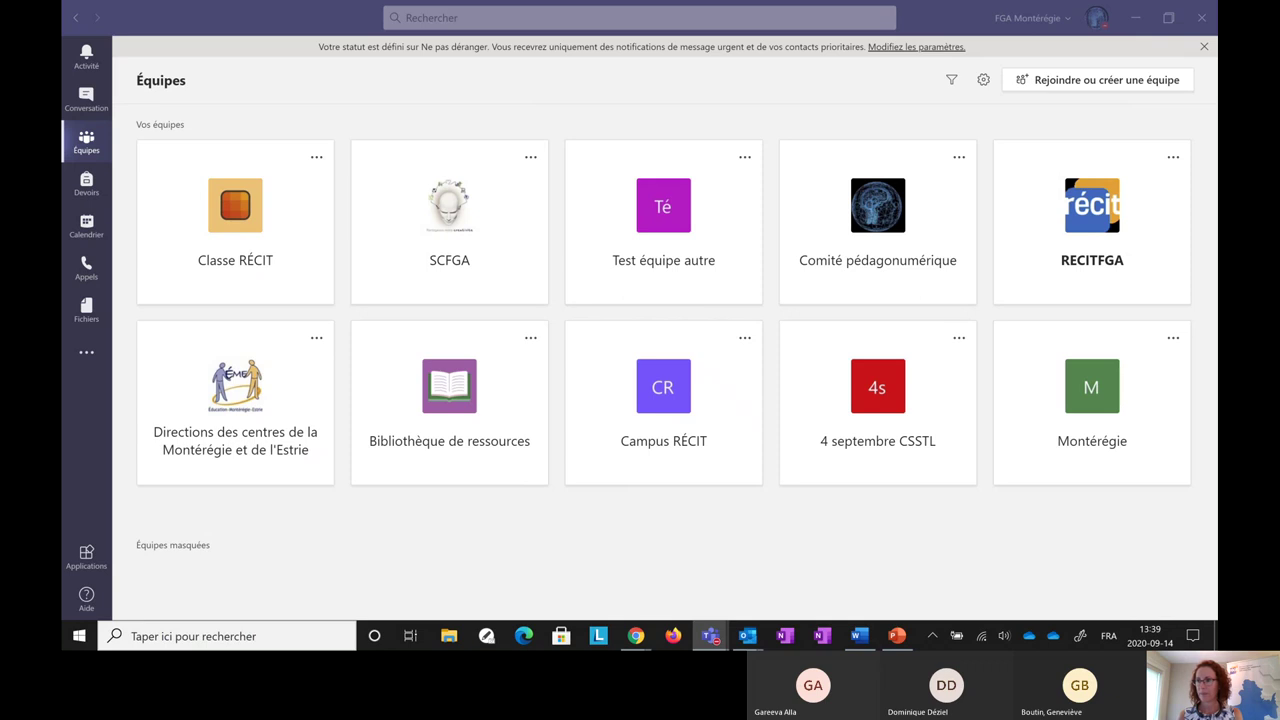
Return to the Outlook web calendar, preview the Test Montérégie event's join option, and minimize the browser.
{"action": "key", "text": "alt+Tab"}
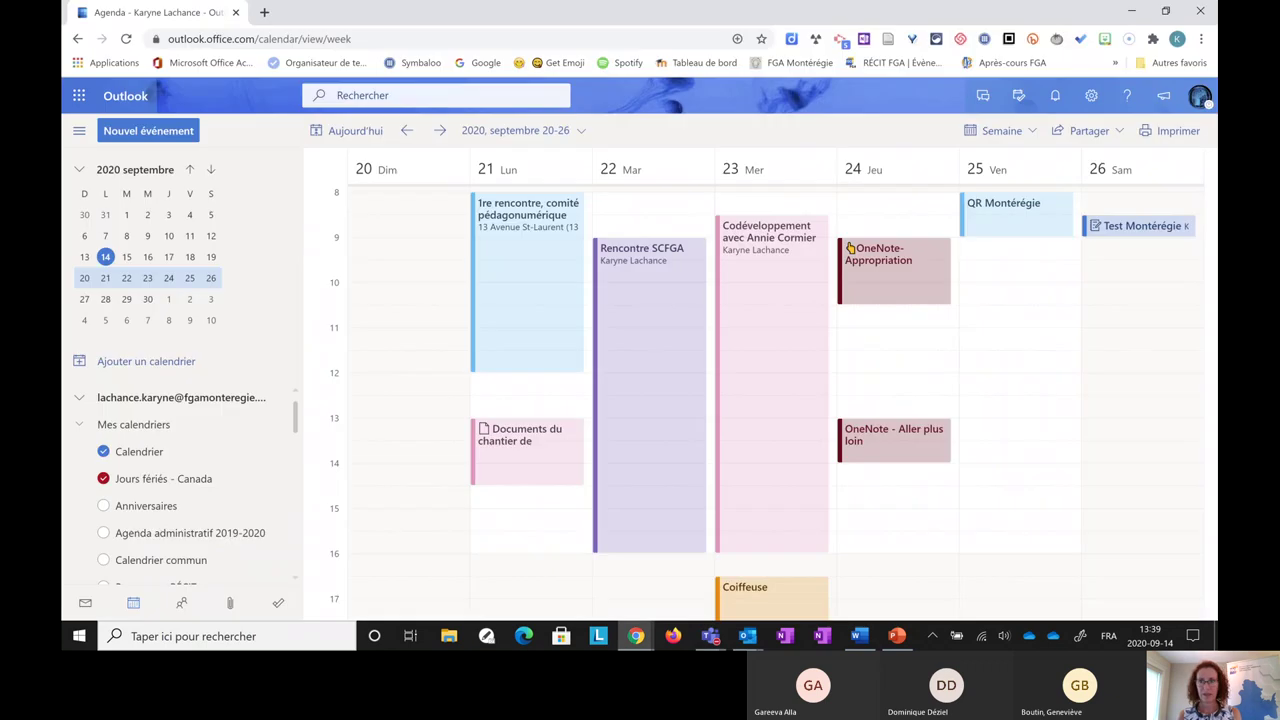
{"action": "left_click", "coordinate": [1107, 230]}
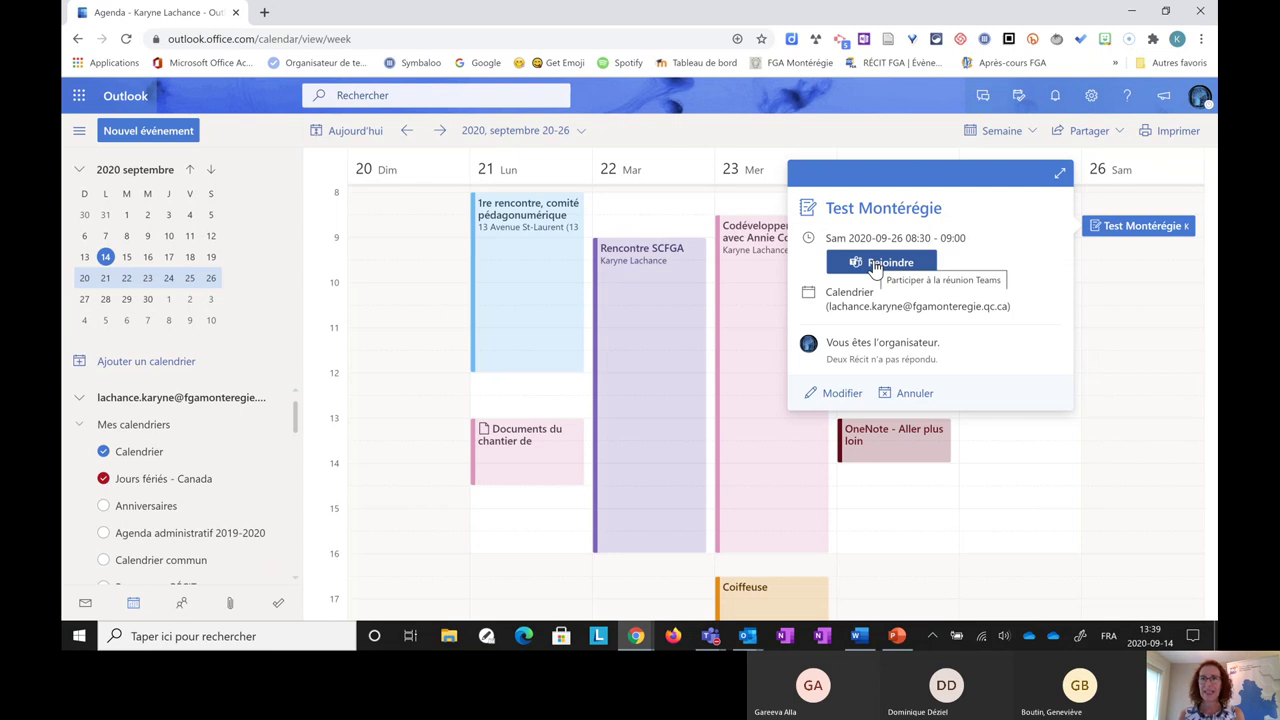
{"action": "left_click", "coordinate": [1131, 11]}
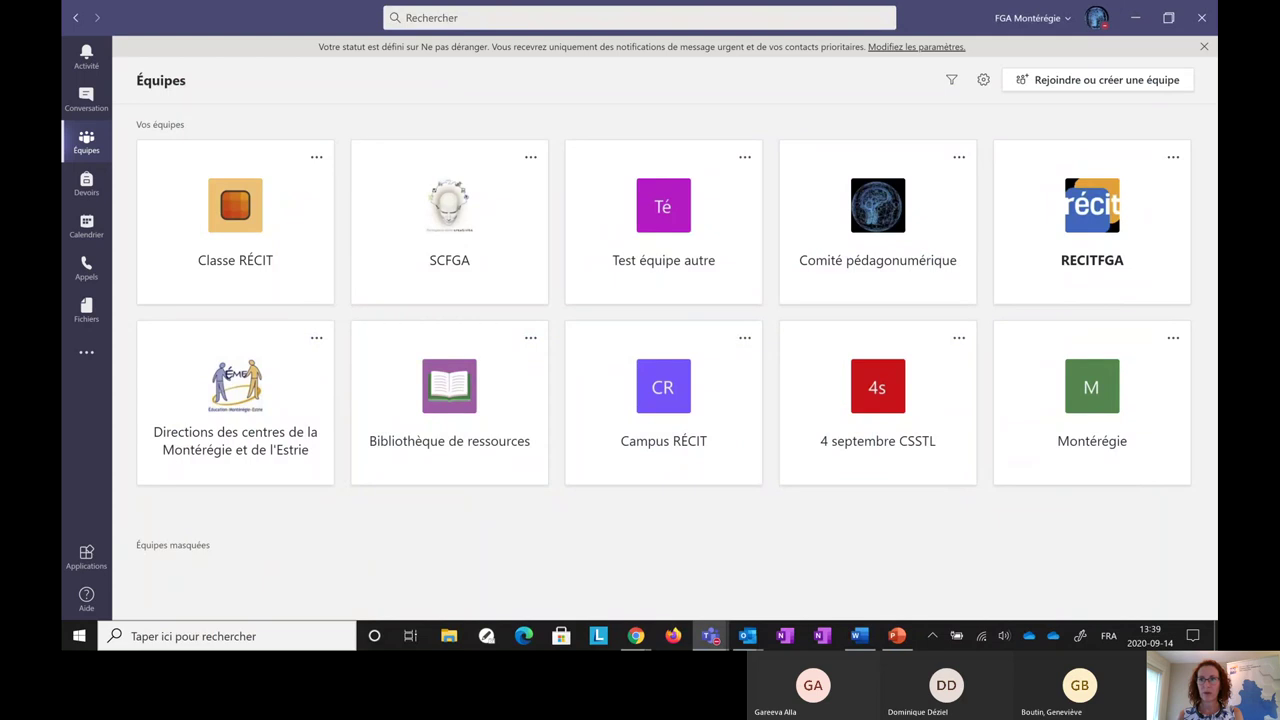
Bring the ongoing Teams 1 - base meeting window to the front and move it fully into view.
{"action": "key", "text": "alt+Tab"}
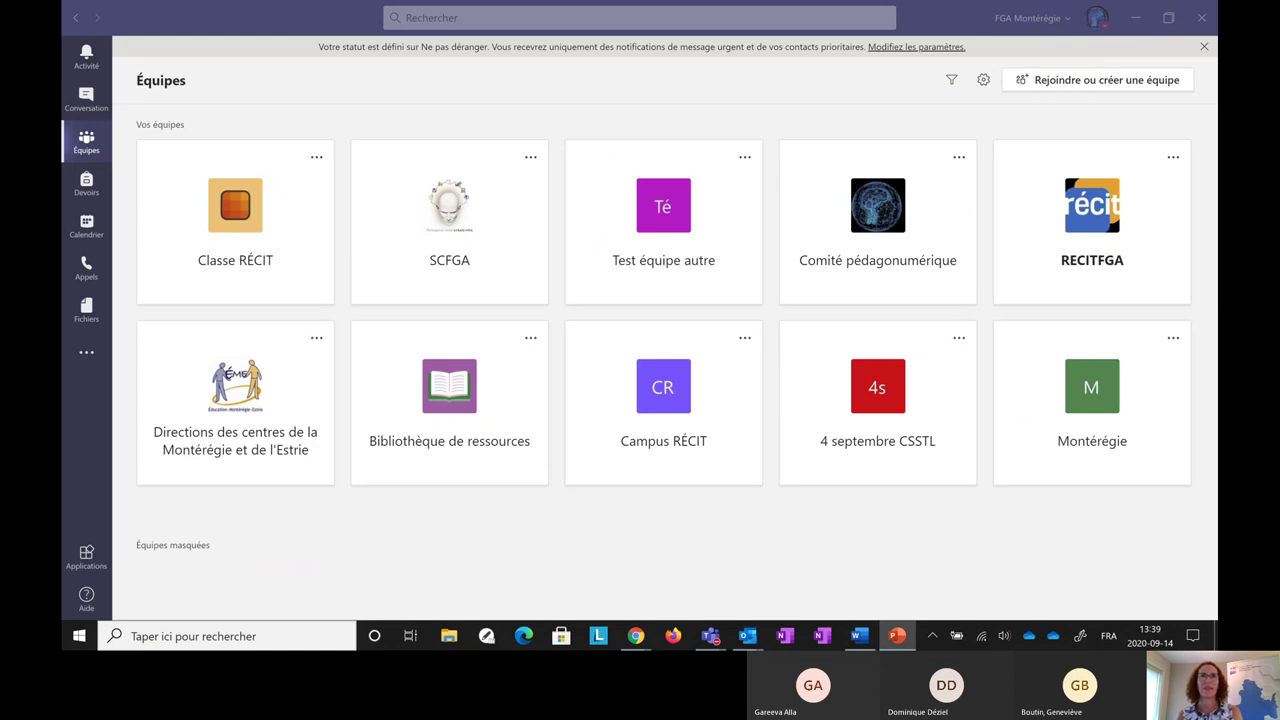
{"action": "left_click", "coordinate": [710, 636]}
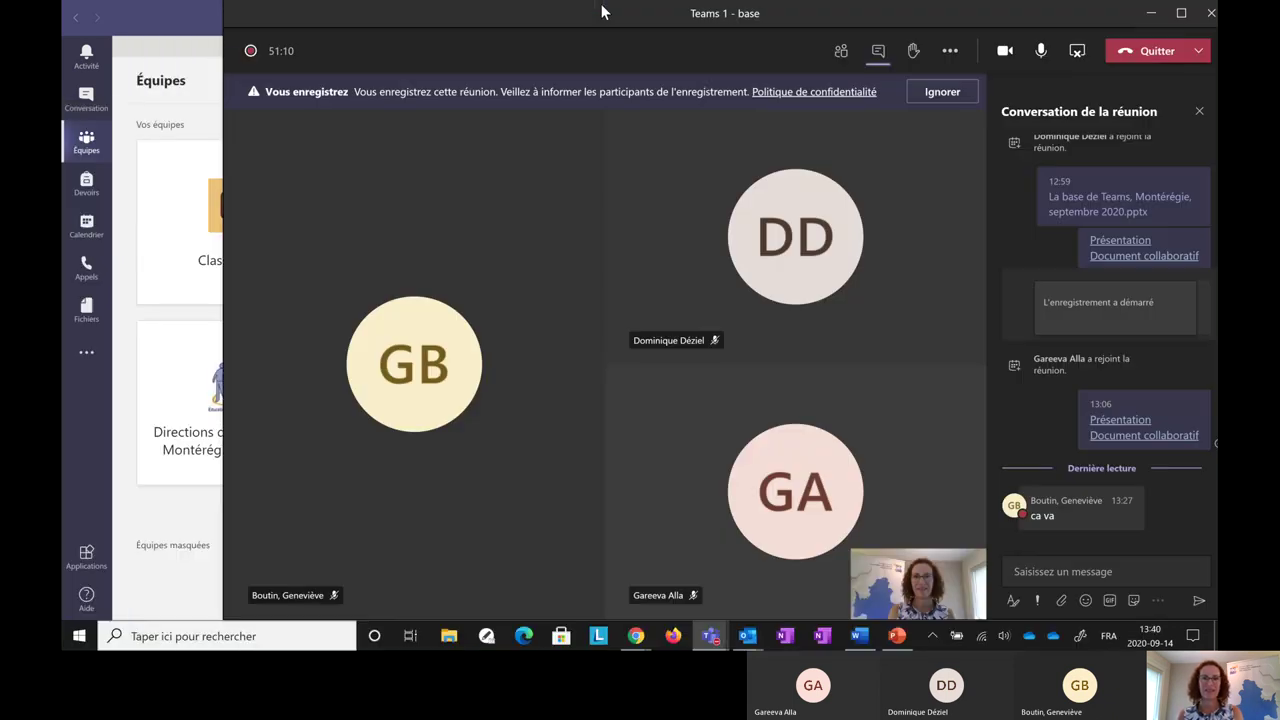
{"action": "left_click_drag", "start_coordinate": [601, 5], "coordinate": [530, 3]}
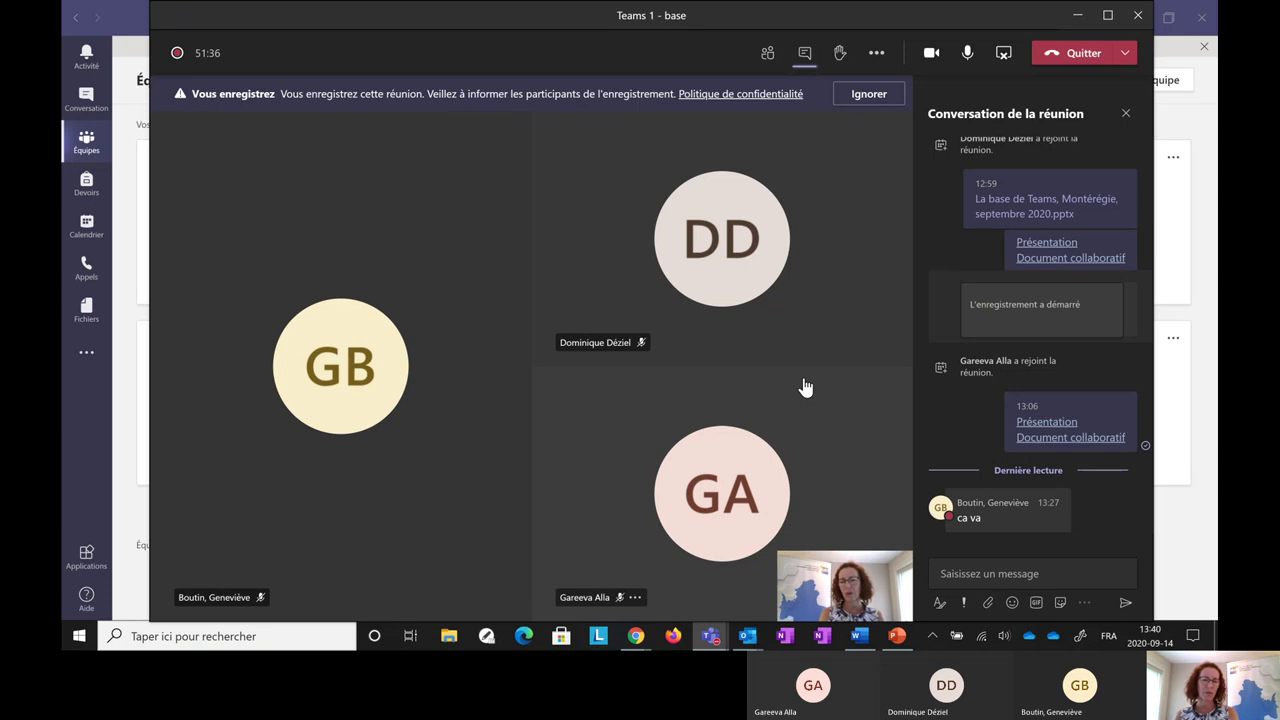
Replace the meeting chat with the participants list, and collapse and re-expand its Participants group.
{"action": "left_click", "coordinate": [1127, 115]}
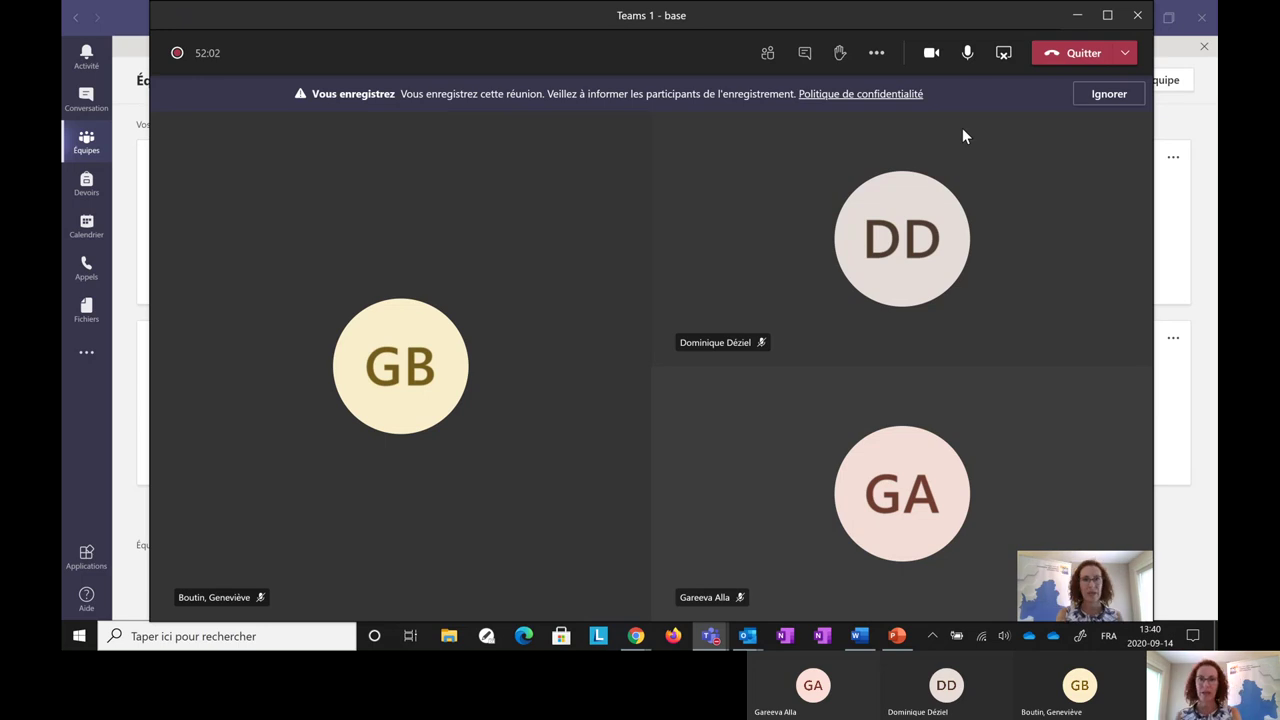
{"action": "left_click", "coordinate": [767, 57]}
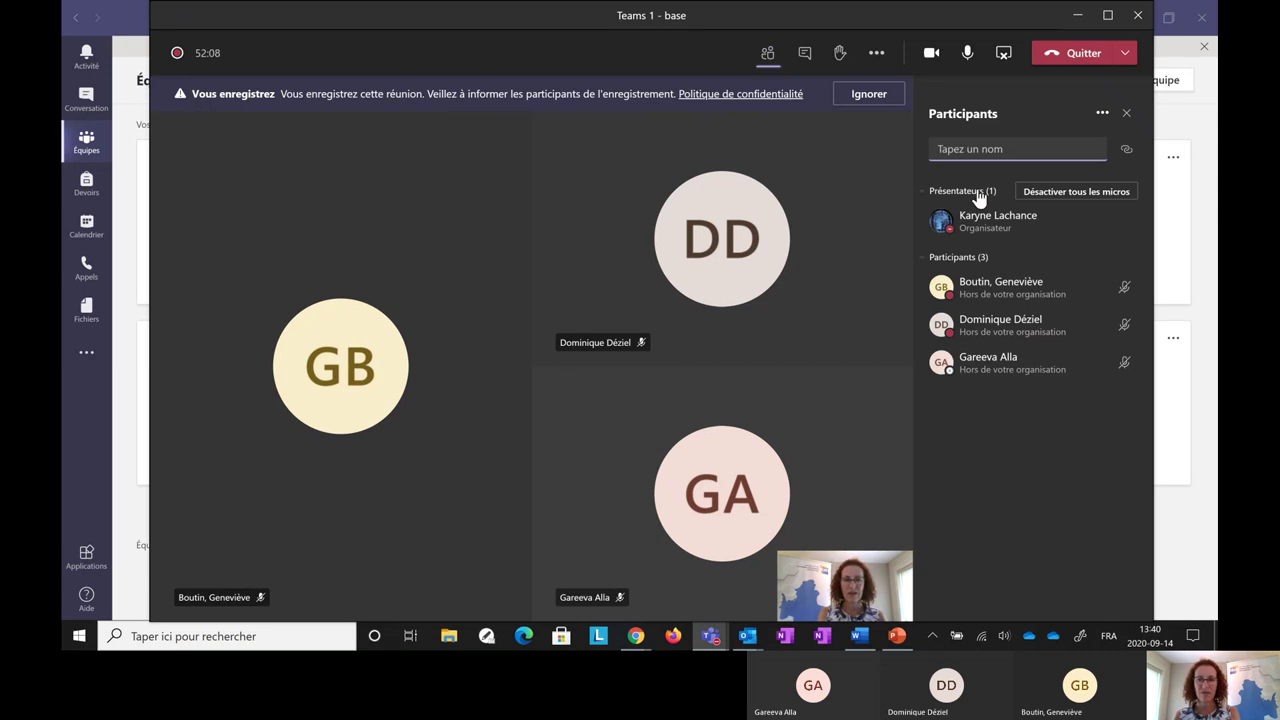
{"action": "left_click", "coordinate": [1066, 198]}
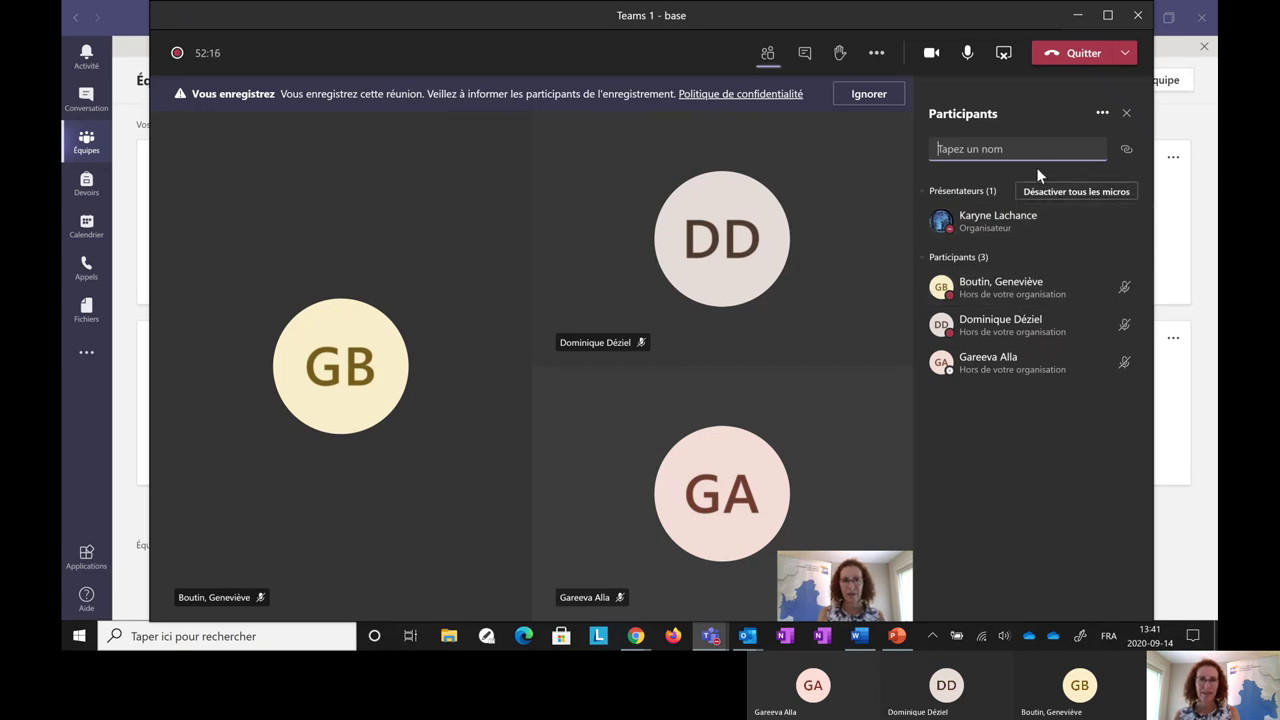
{"action": "left_click", "coordinate": [1088, 252]}
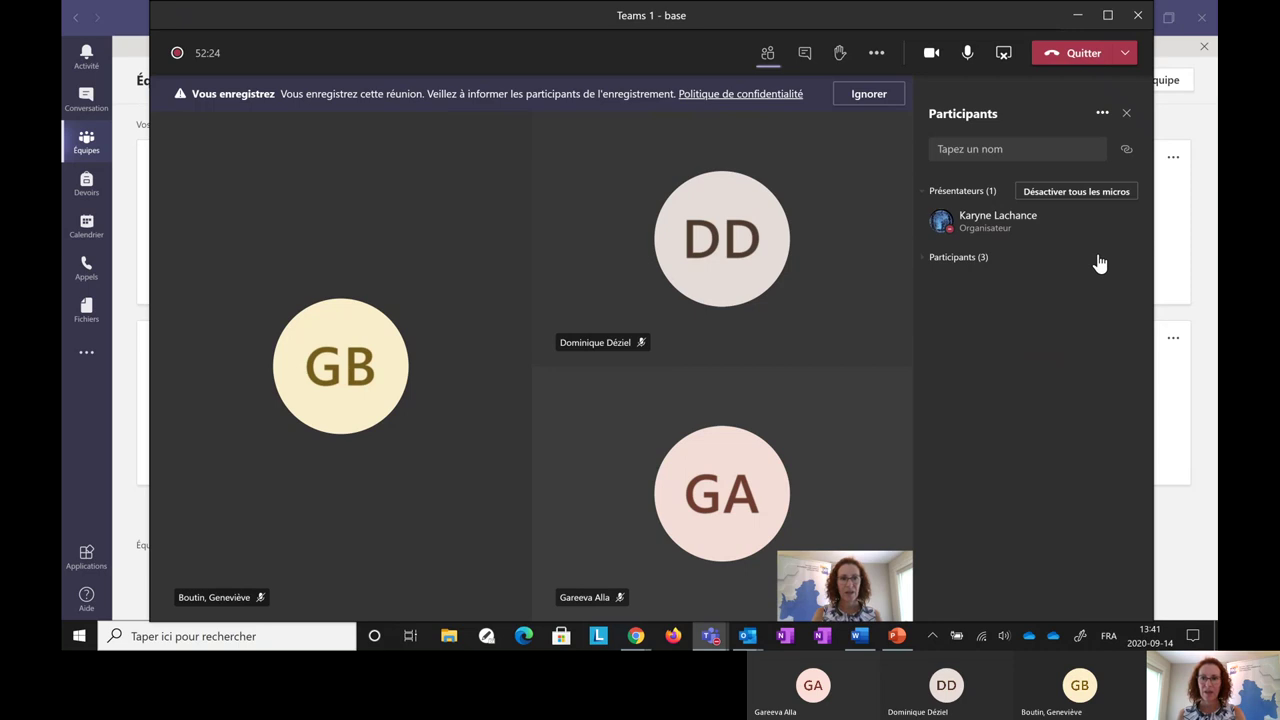
{"action": "left_click", "coordinate": [1040, 258]}
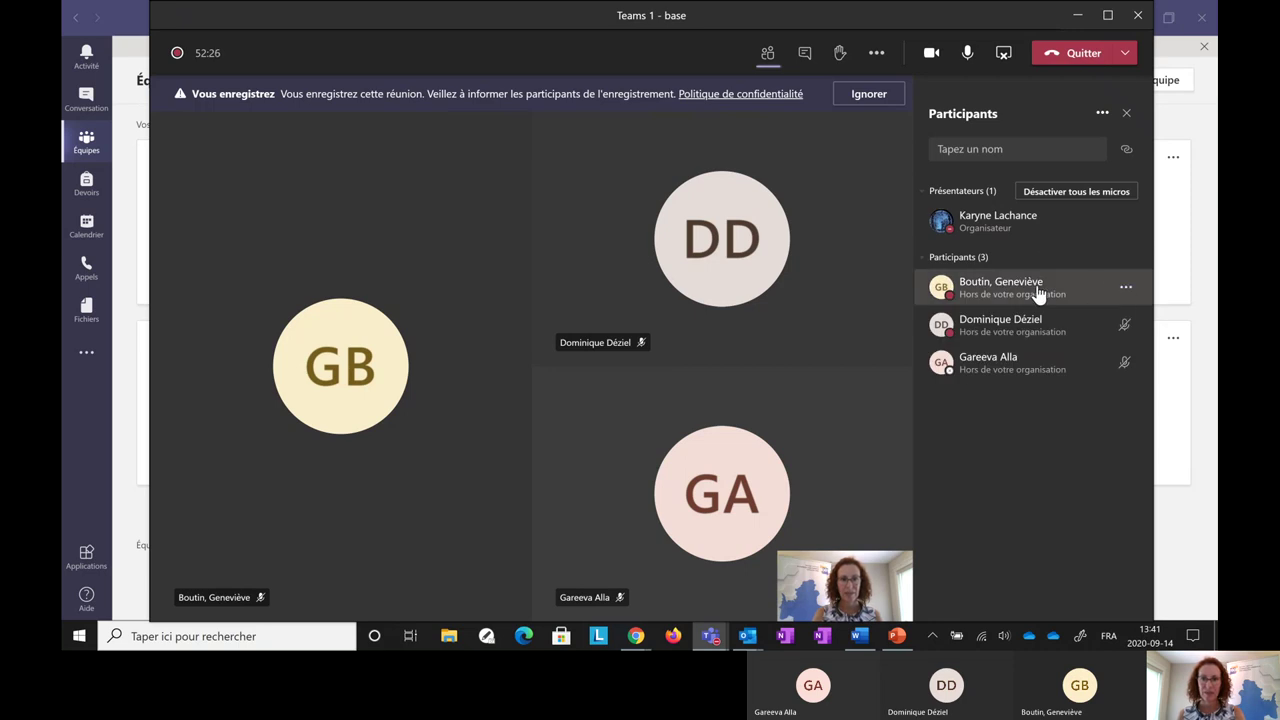
Designate the first person in the Participants group as a presenter, and preview the participant list's extra options.
{"action": "left_click", "coordinate": [1125, 289]}
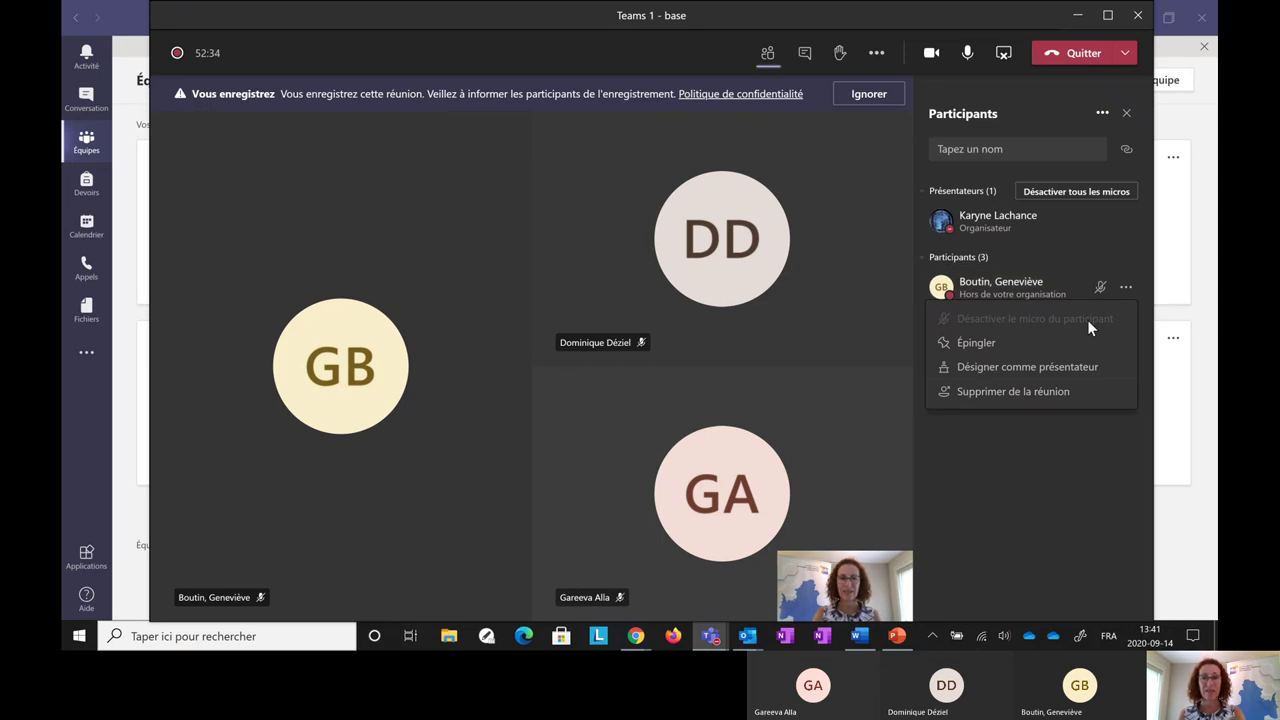
{"action": "left_click", "coordinate": [1028, 370]}
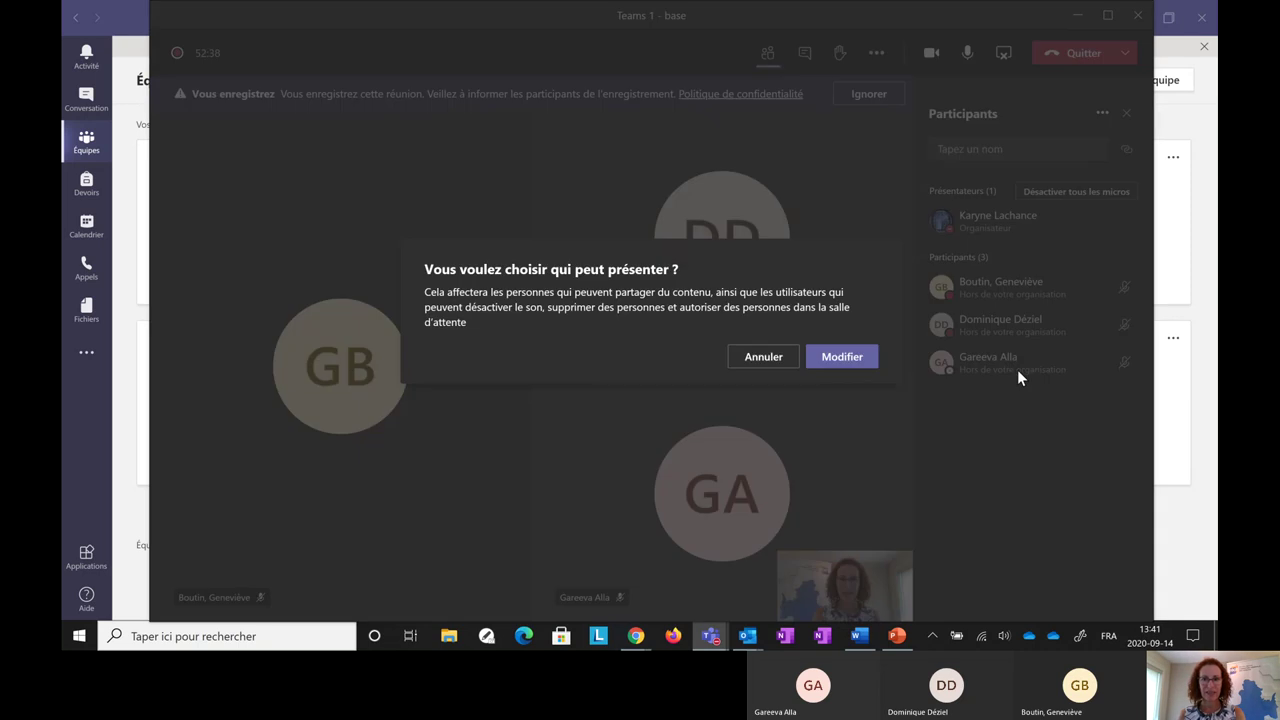
{"action": "left_click", "coordinate": [851, 360]}
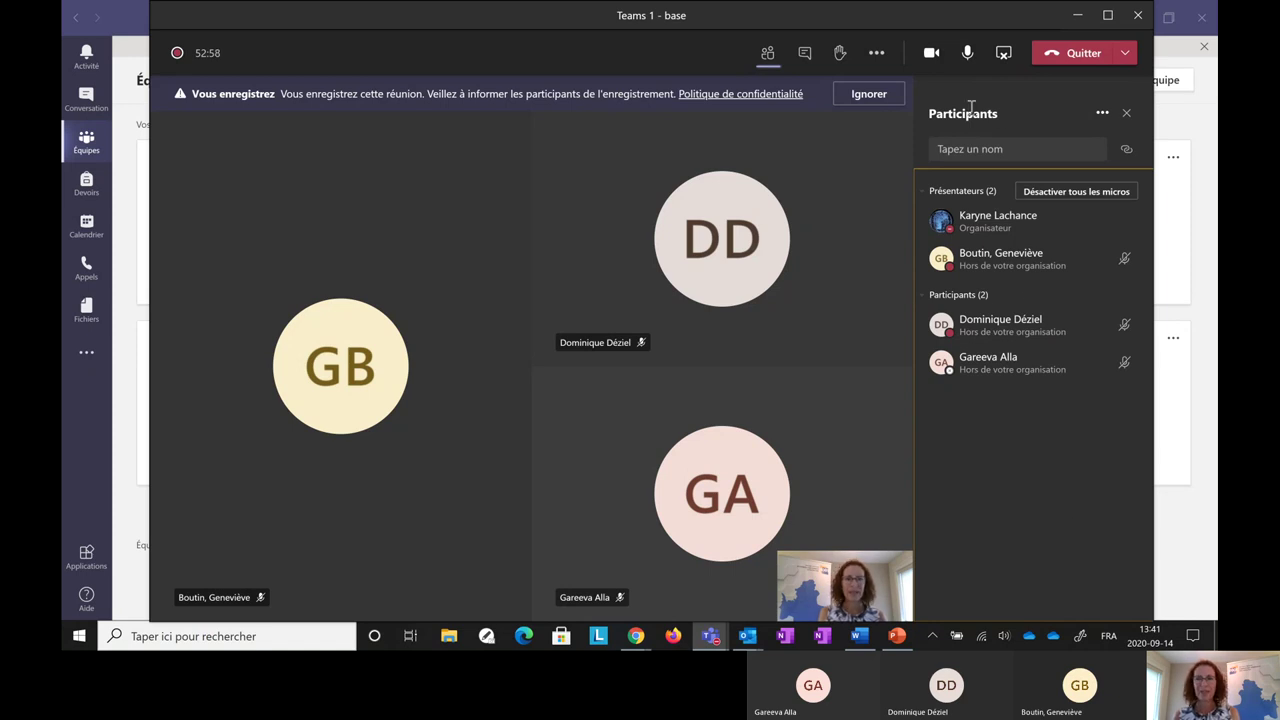
{"action": "left_click", "coordinate": [1102, 116]}
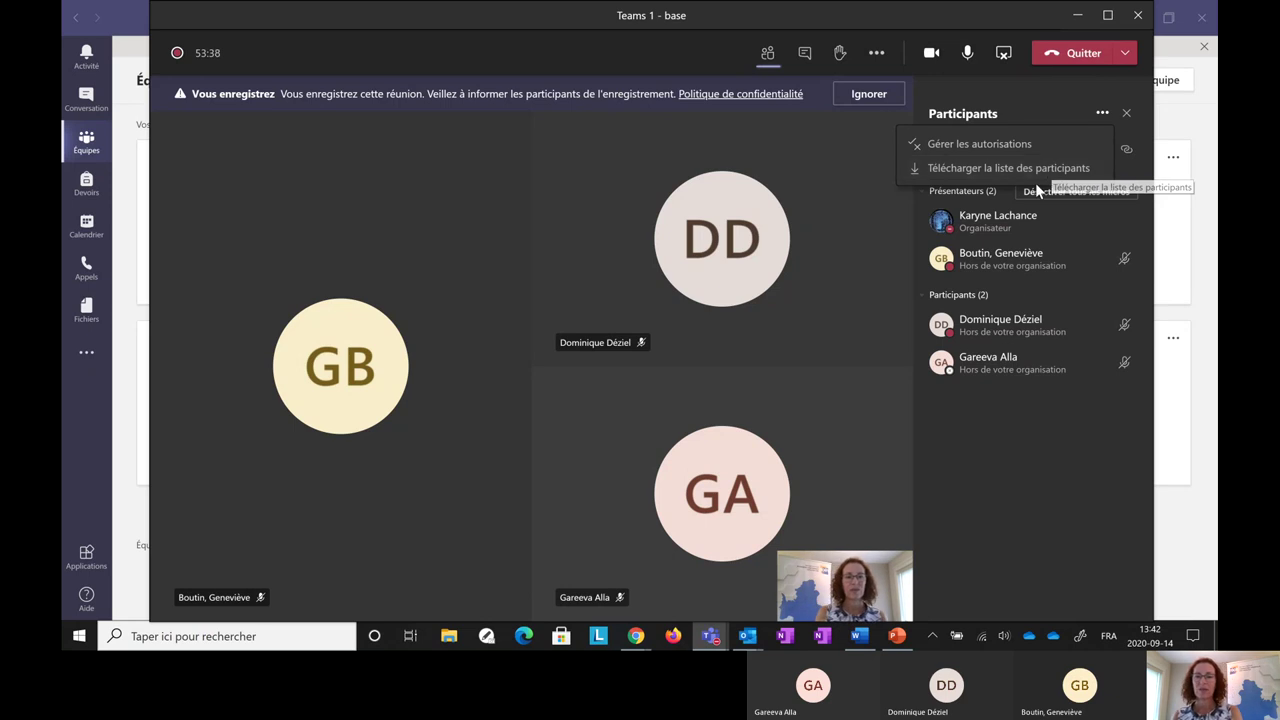
{"action": "left_click", "coordinate": [1029, 416]}
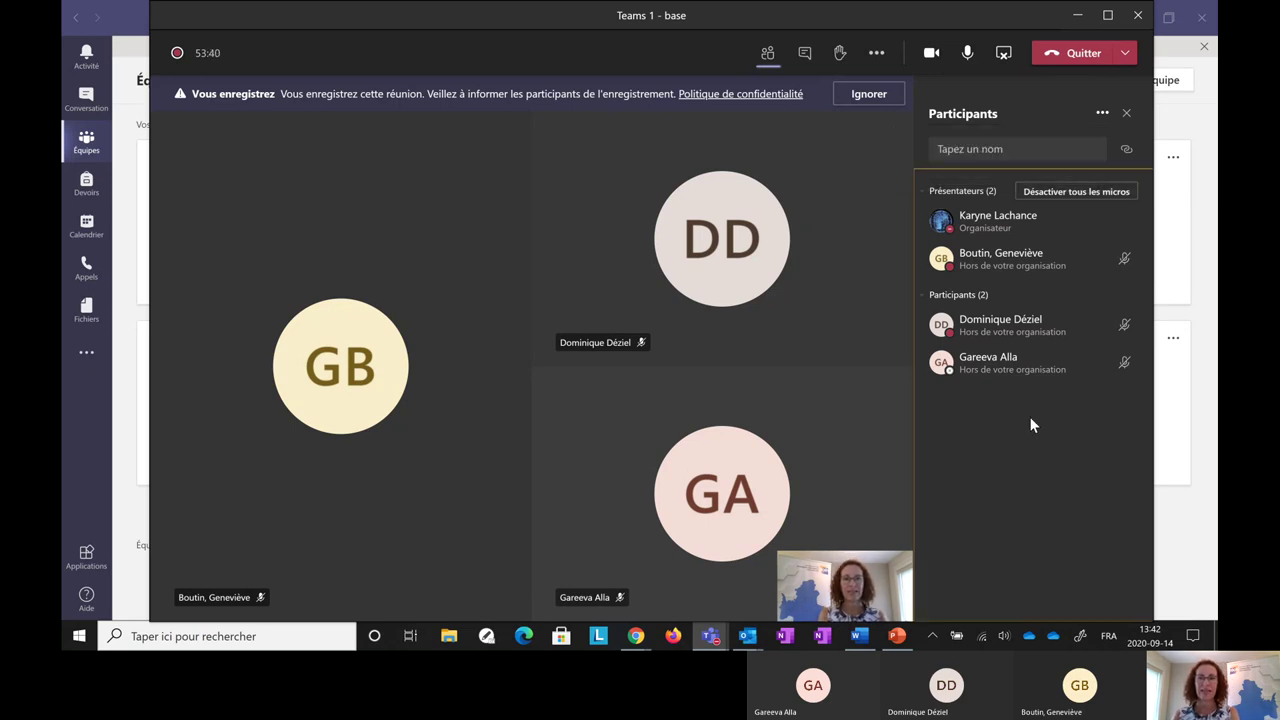
Show the meeting chat, expand the message box's formatting tools, and view the additional formatting options.
{"action": "left_click", "coordinate": [804, 56]}
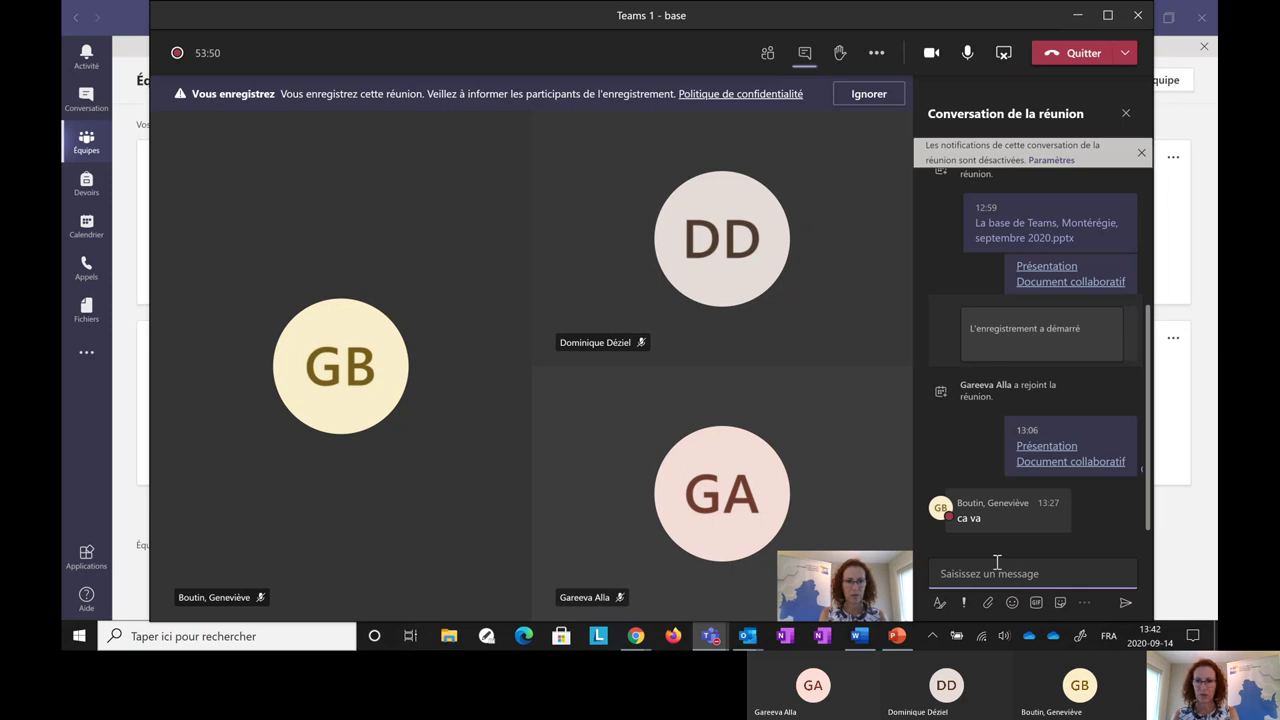
{"action": "left_click", "coordinate": [939, 603]}
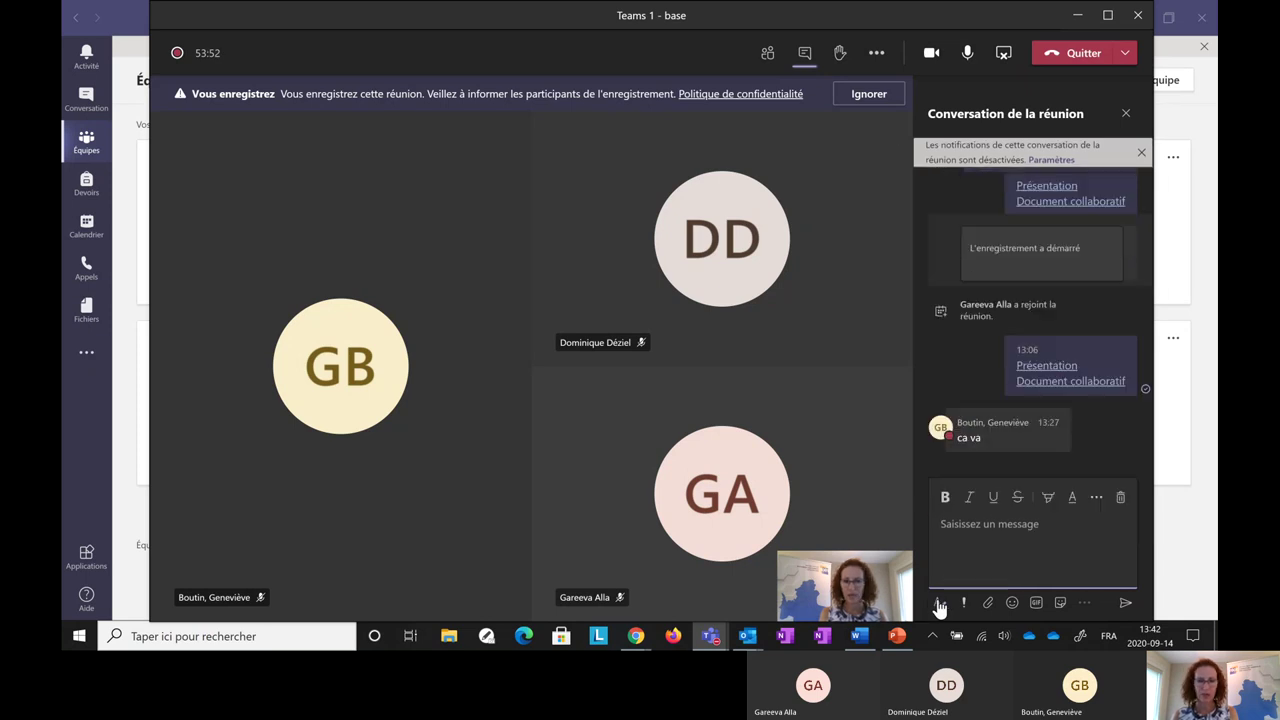
{"action": "left_click", "coordinate": [1096, 498]}
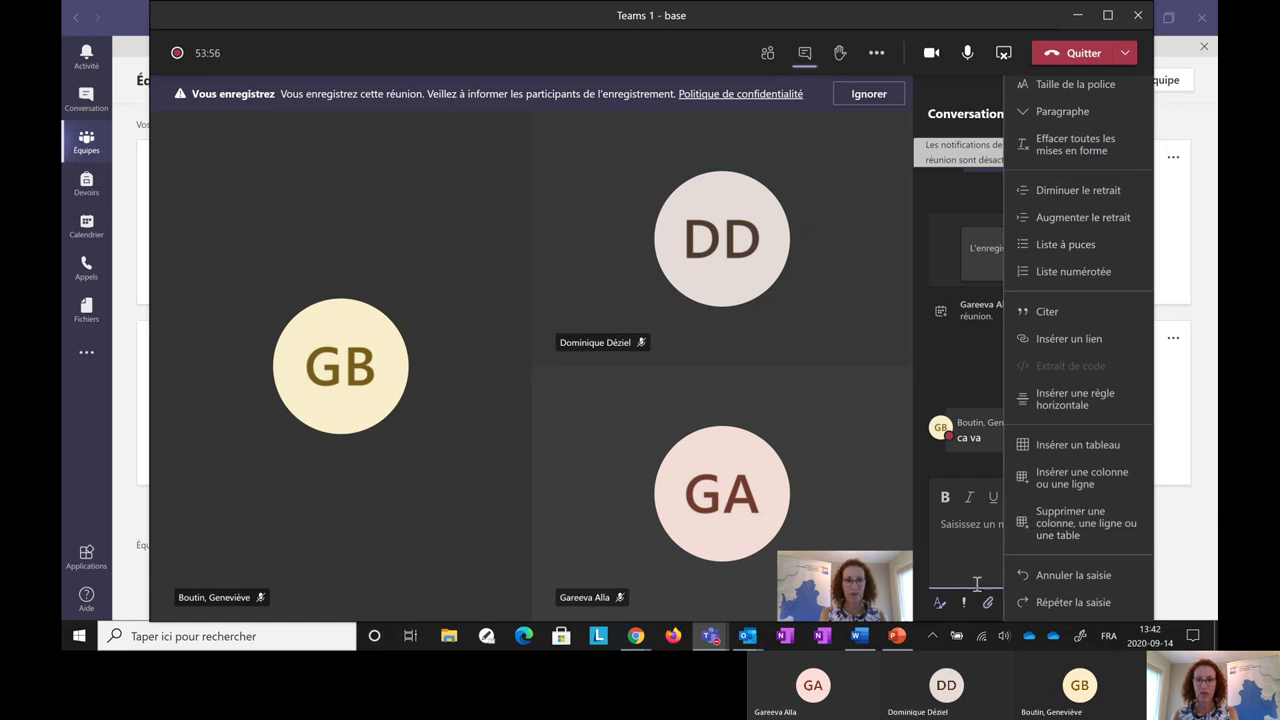
{"action": "left_click", "coordinate": [968, 543]}
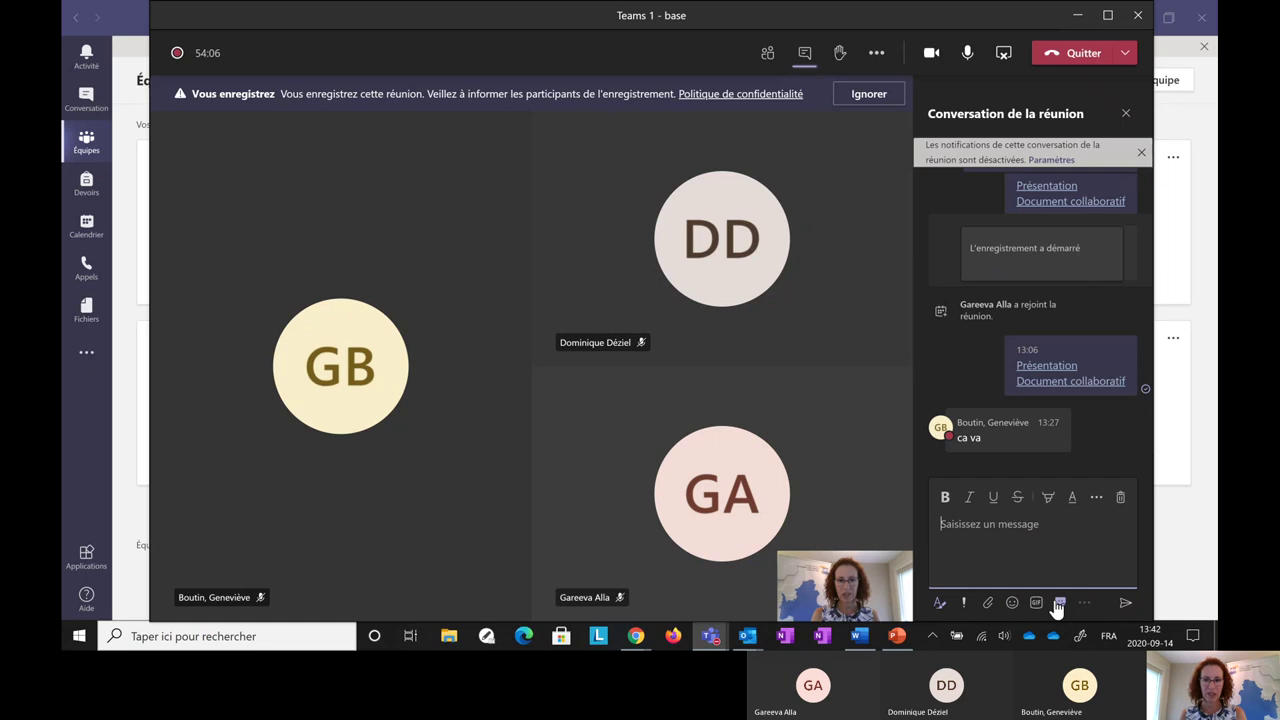
{"action": "left_click", "coordinate": [1025, 556]}
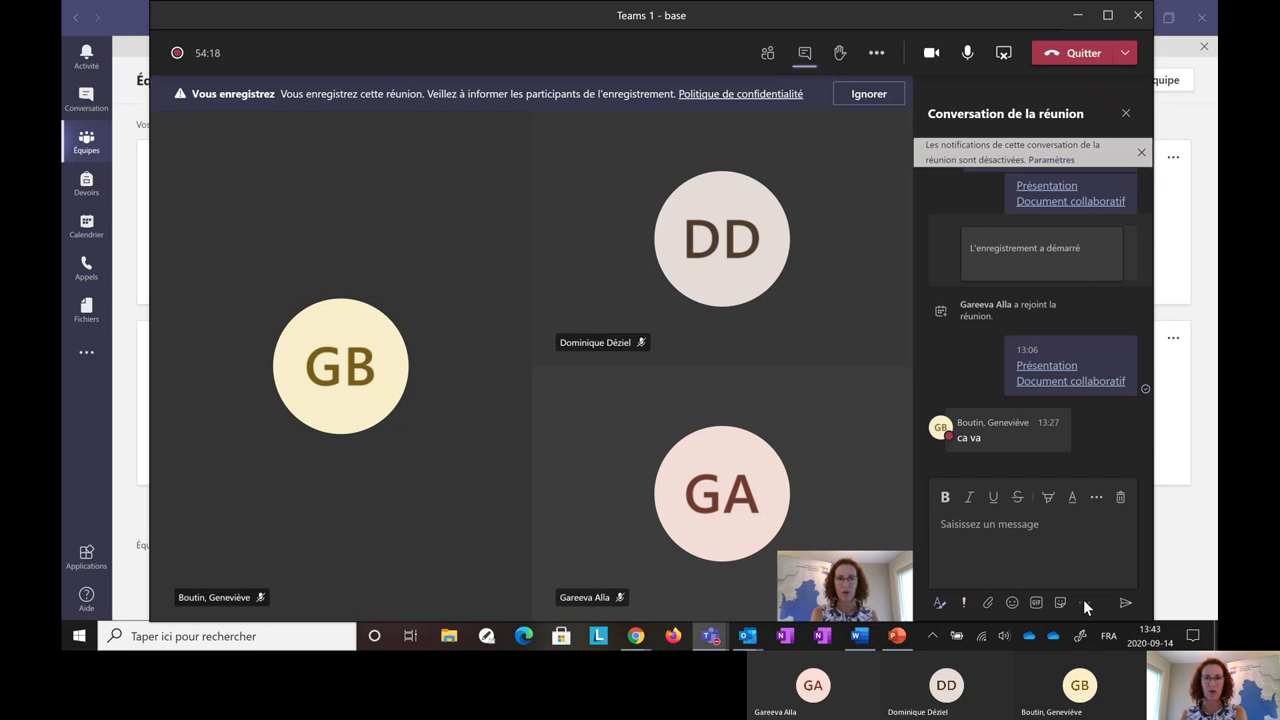
{"action": "left_click", "coordinate": [1078, 552]}
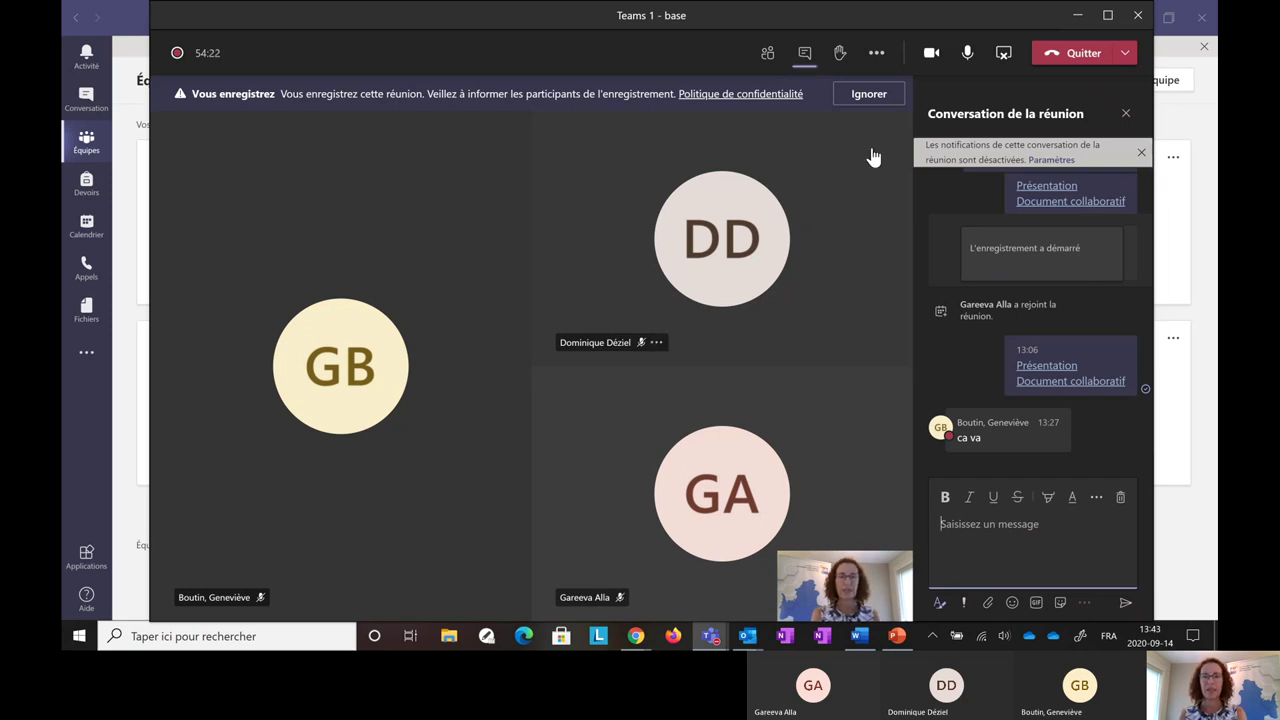
Show the meeting's participants list and raise your own hand.
{"action": "left_click", "coordinate": [841, 57]}
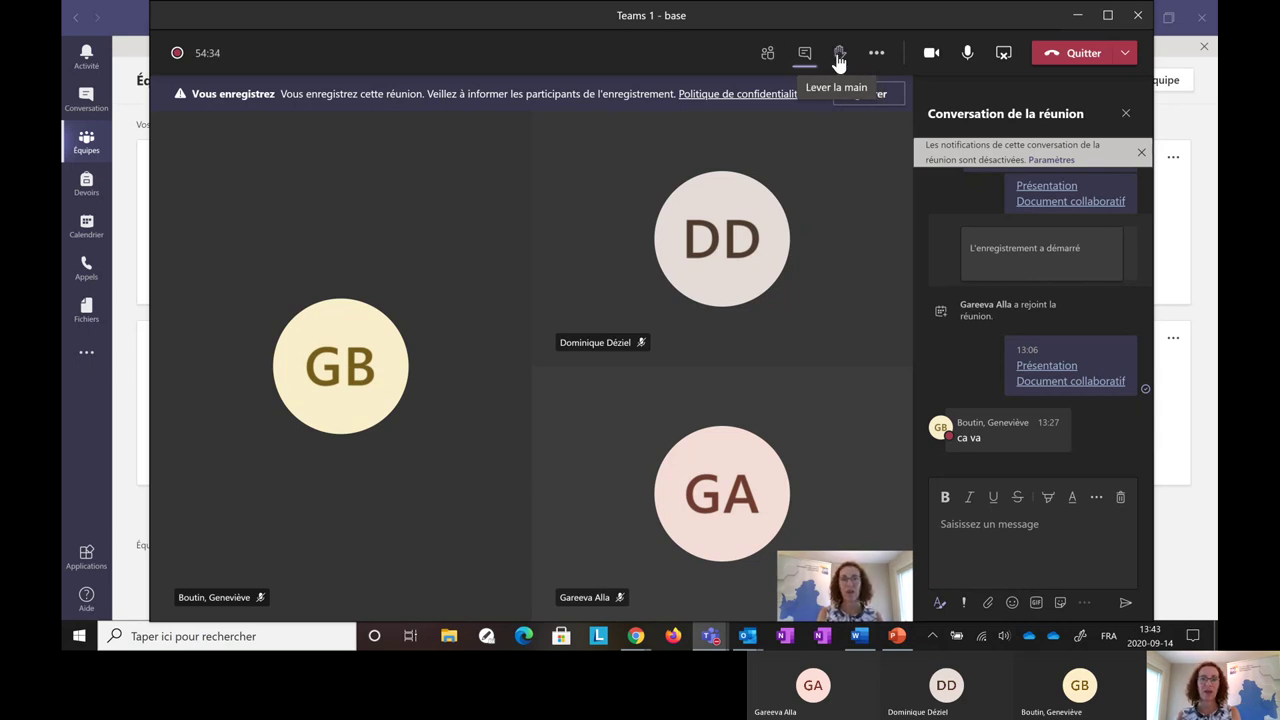
{"action": "left_click", "coordinate": [770, 53]}
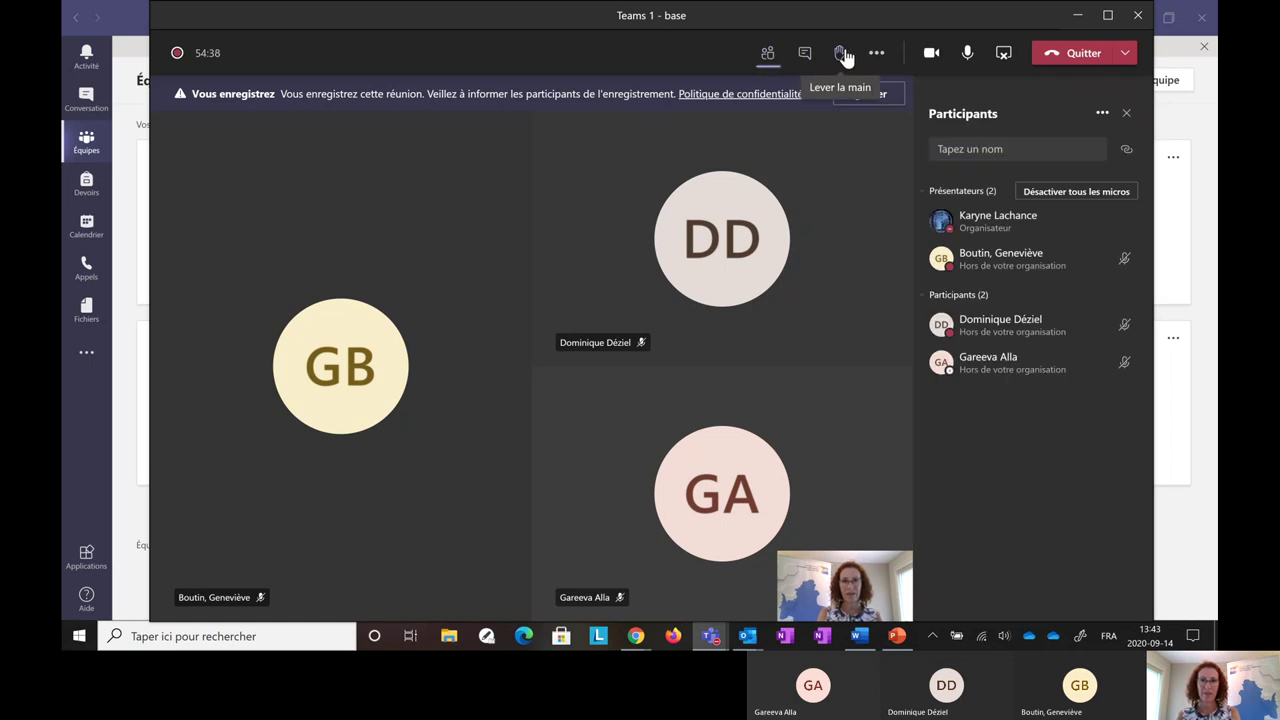
{"action": "left_click", "coordinate": [843, 55]}
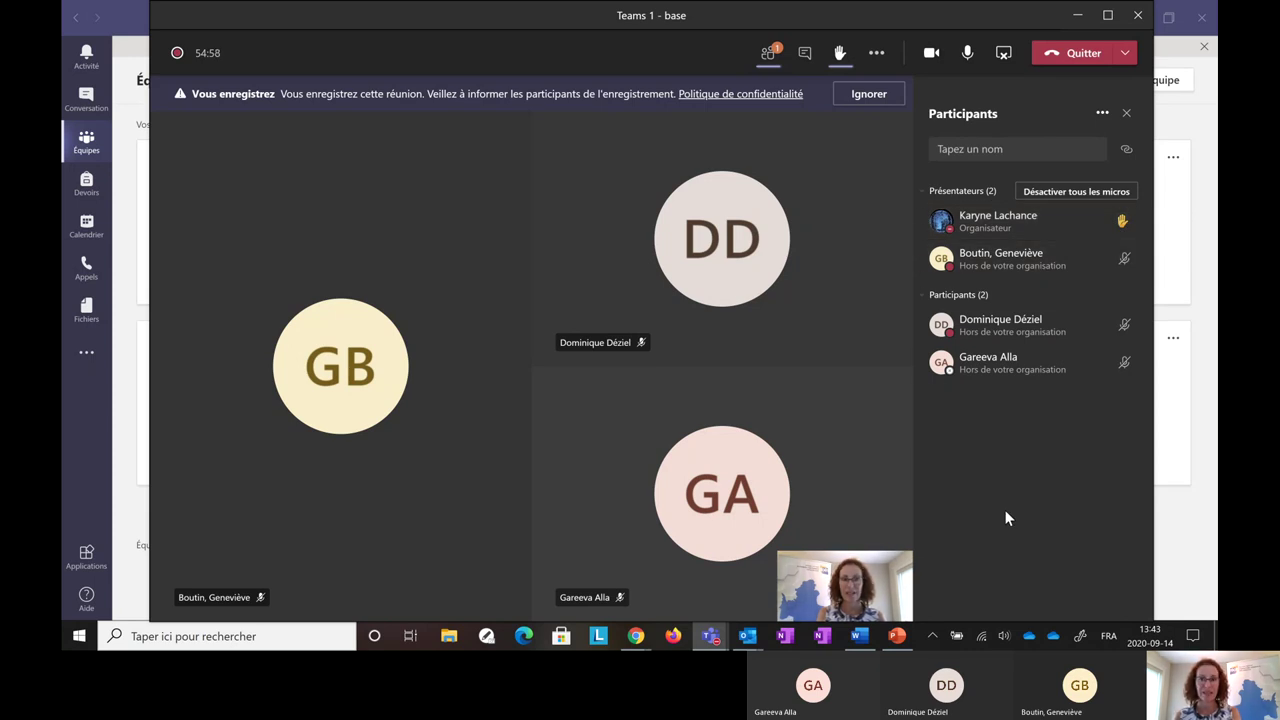
Open the meeting's device settings and view the available audio devices without changing the selection.
{"action": "left_click", "coordinate": [876, 55]}
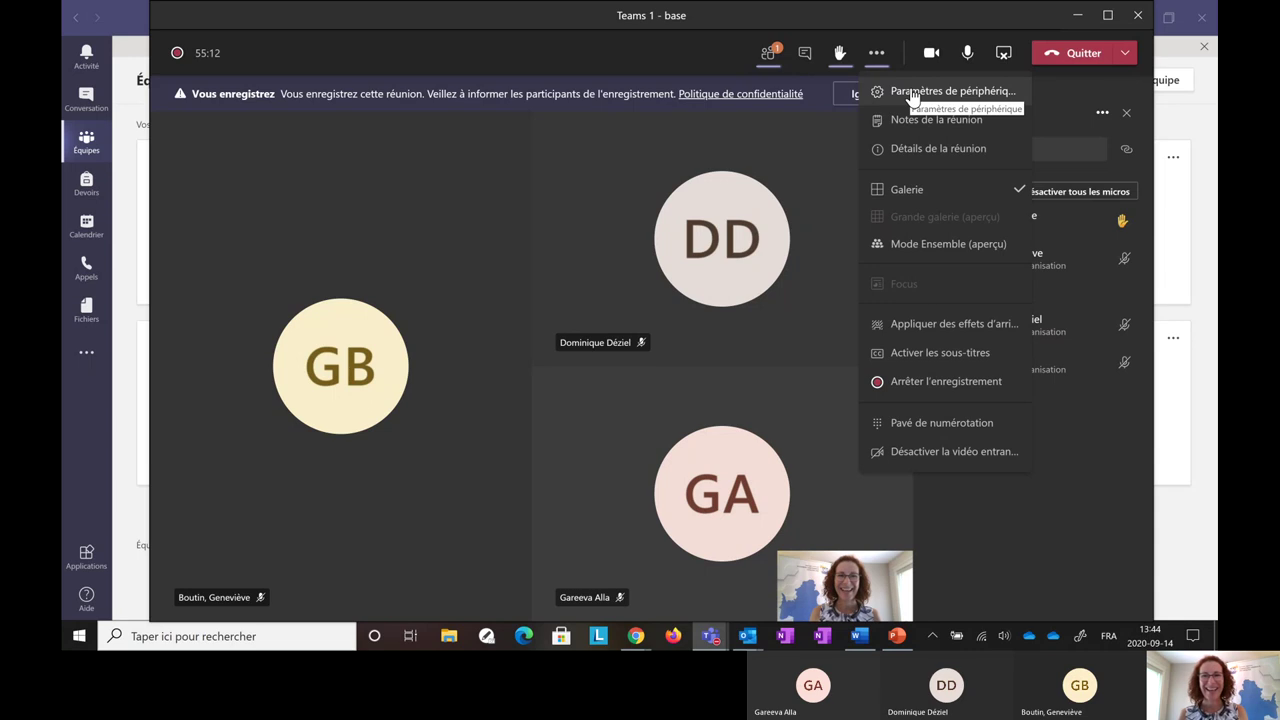
{"action": "left_click", "coordinate": [913, 93]}
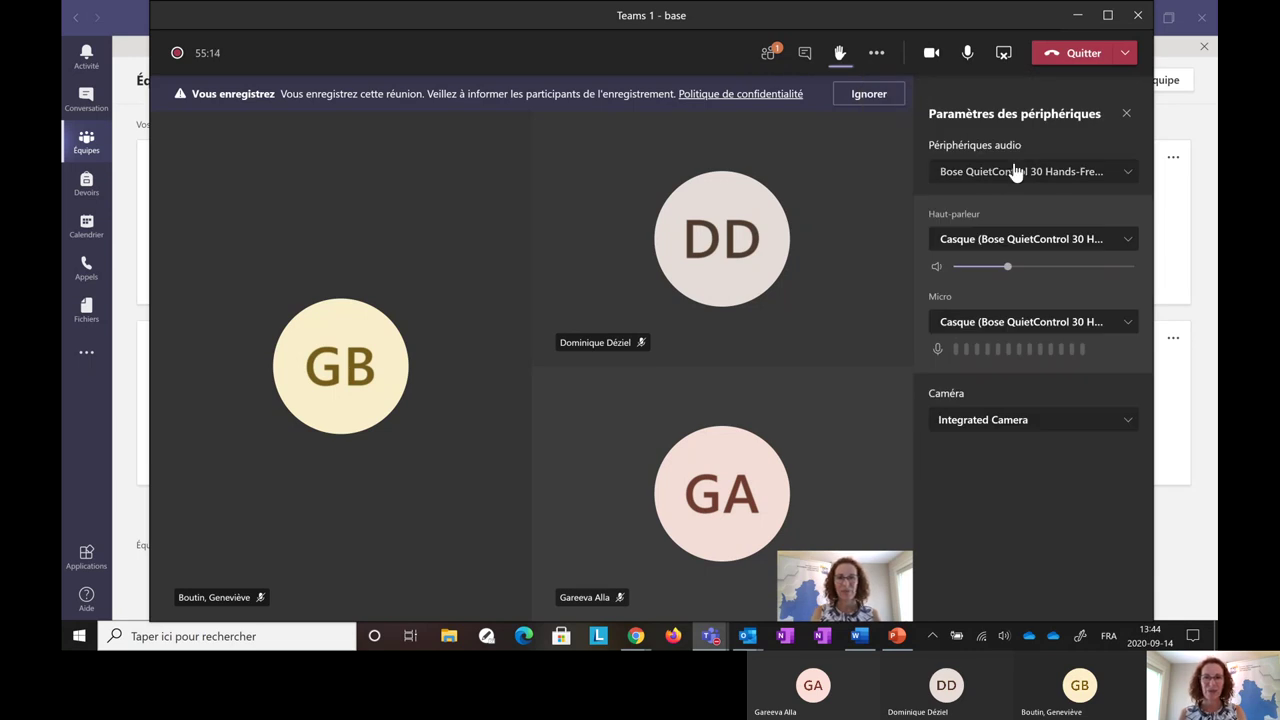
{"action": "left_click", "coordinate": [1127, 174]}
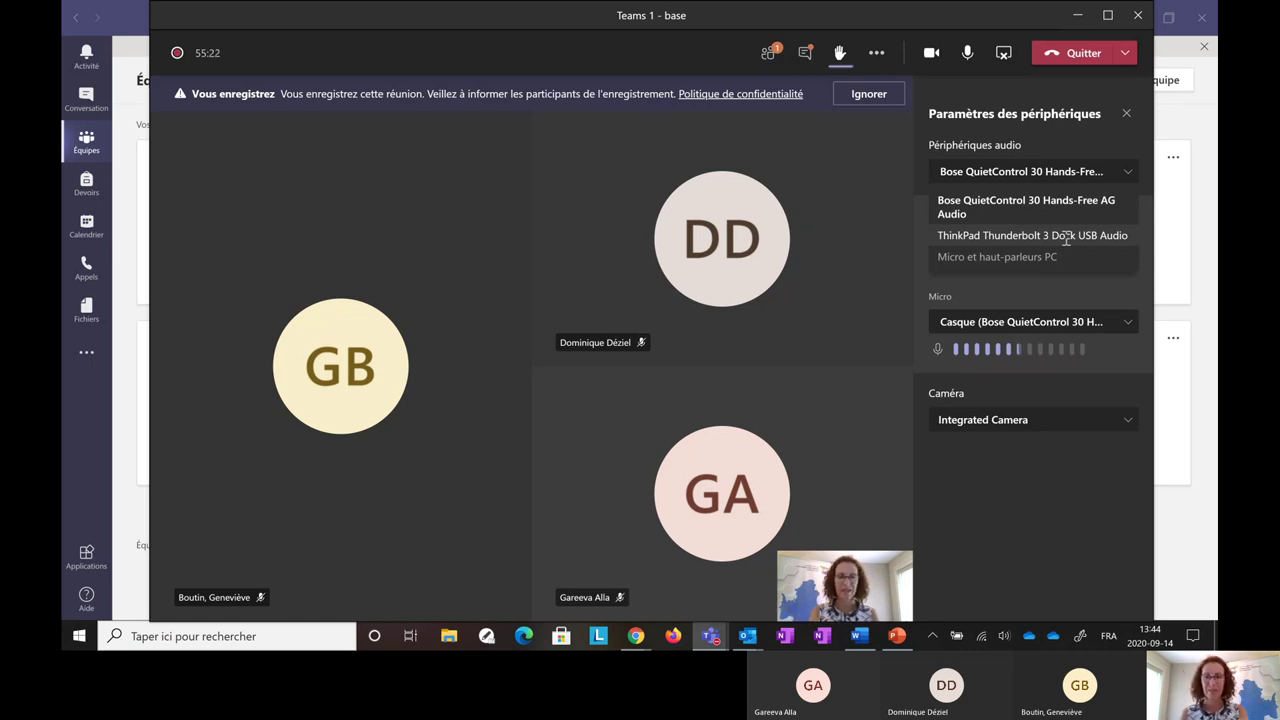
{"action": "left_click", "coordinate": [966, 181]}
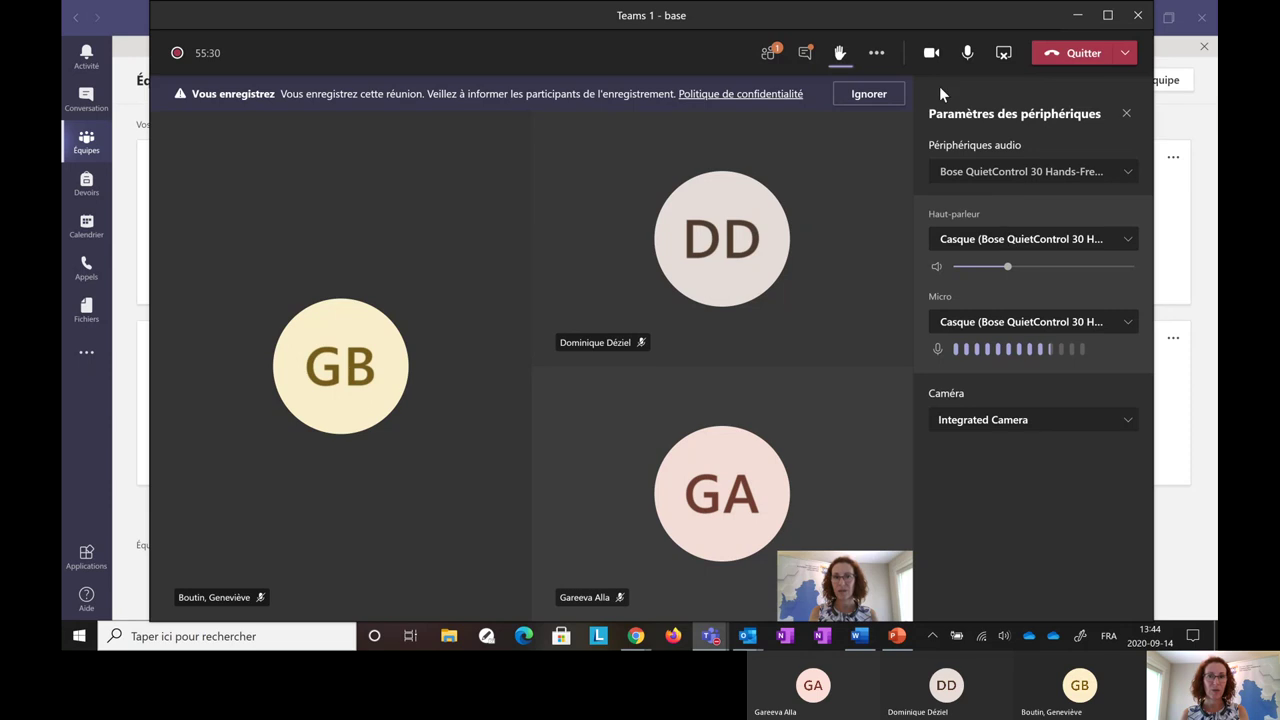
Check the meeting chat for the new message, return to the participants list, and lower your raised hand.
{"action": "left_click", "coordinate": [807, 53]}
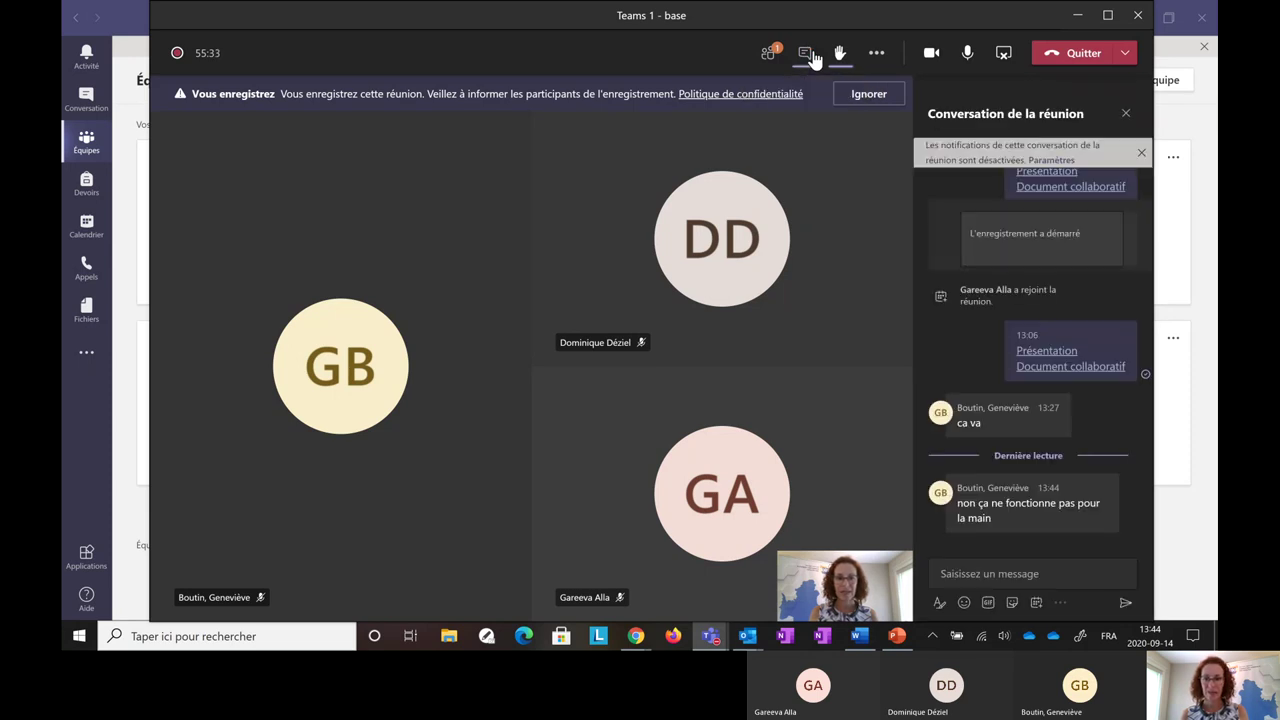
{"action": "left_click", "coordinate": [807, 53]}
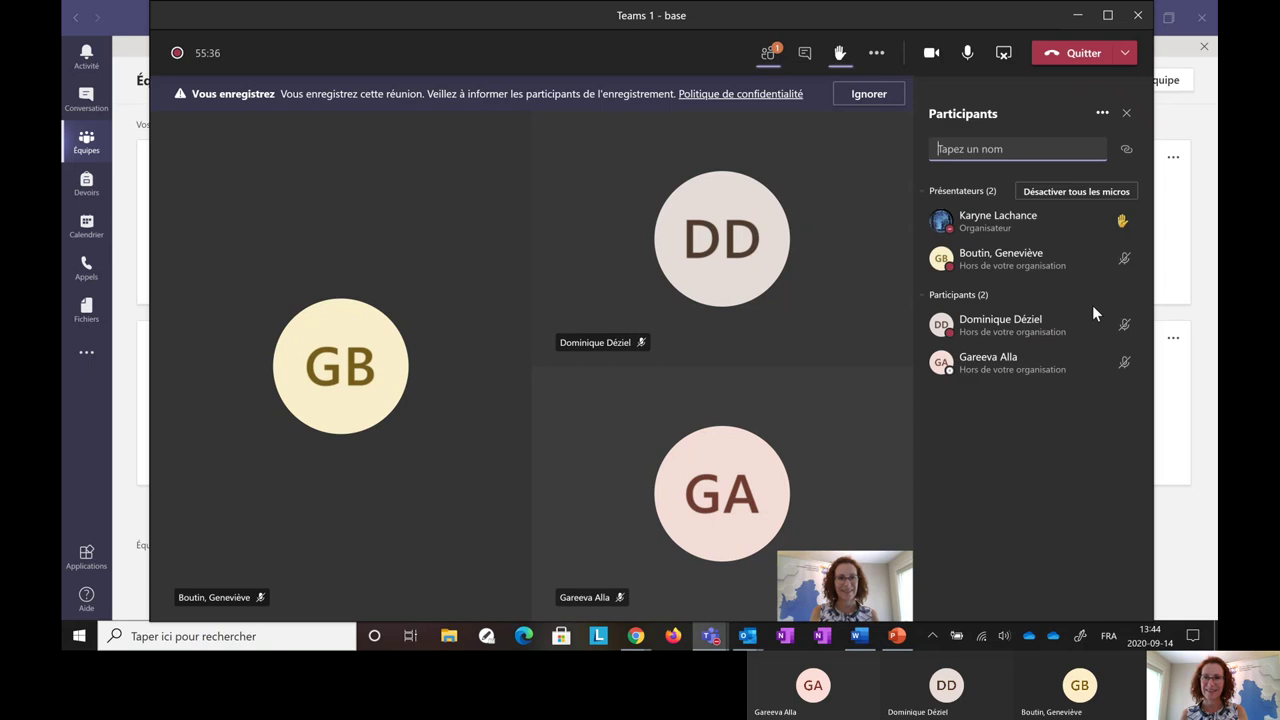
{"action": "left_click", "coordinate": [1127, 261]}
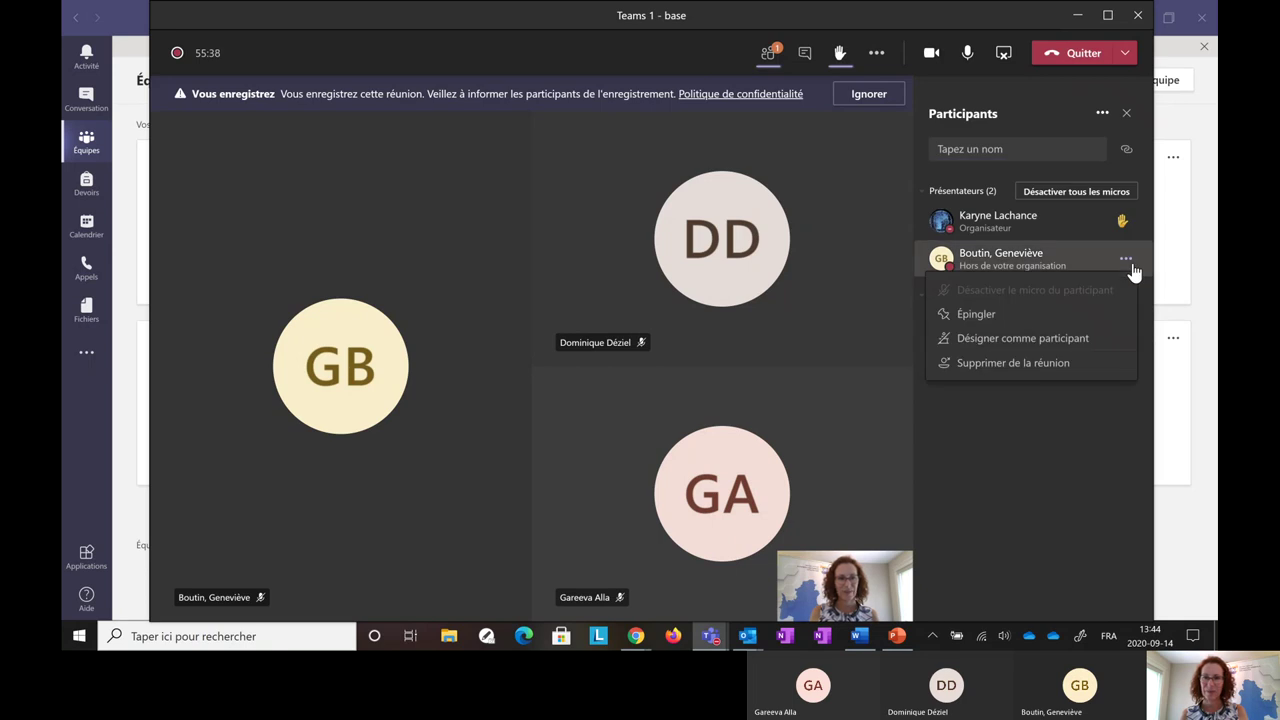
{"action": "left_click", "coordinate": [1123, 232]}
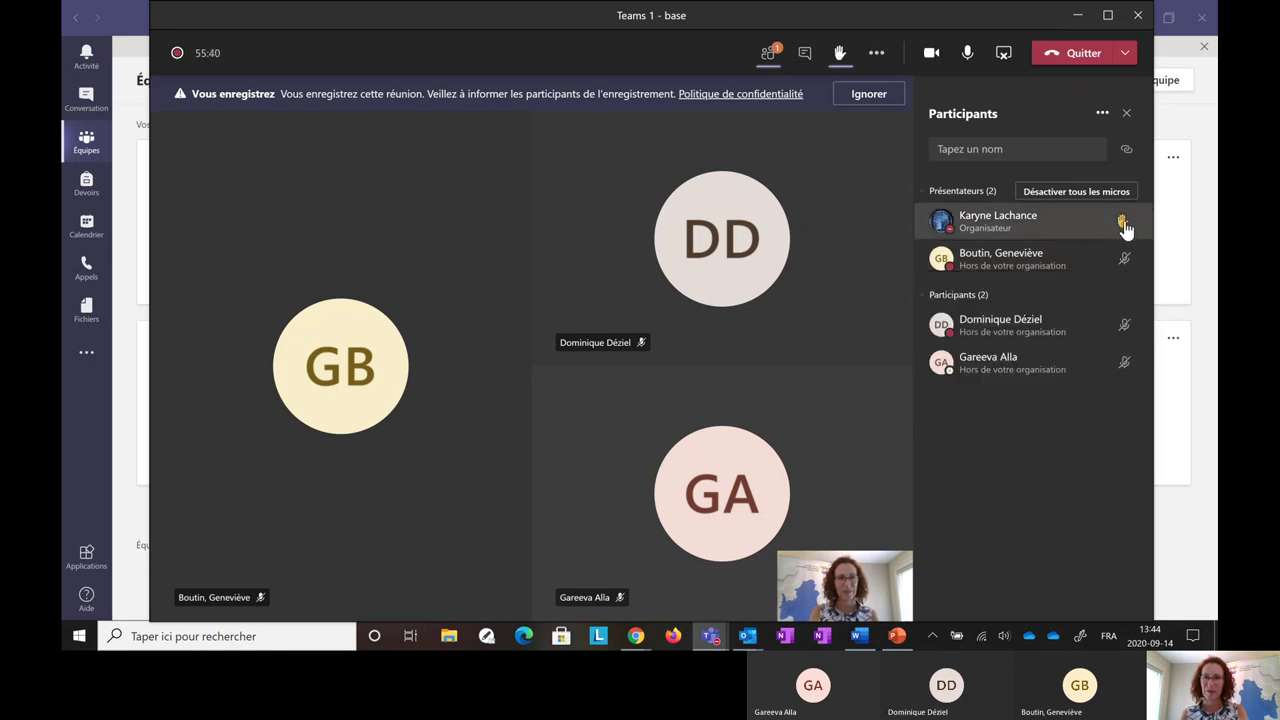
{"action": "left_click", "coordinate": [843, 57]}
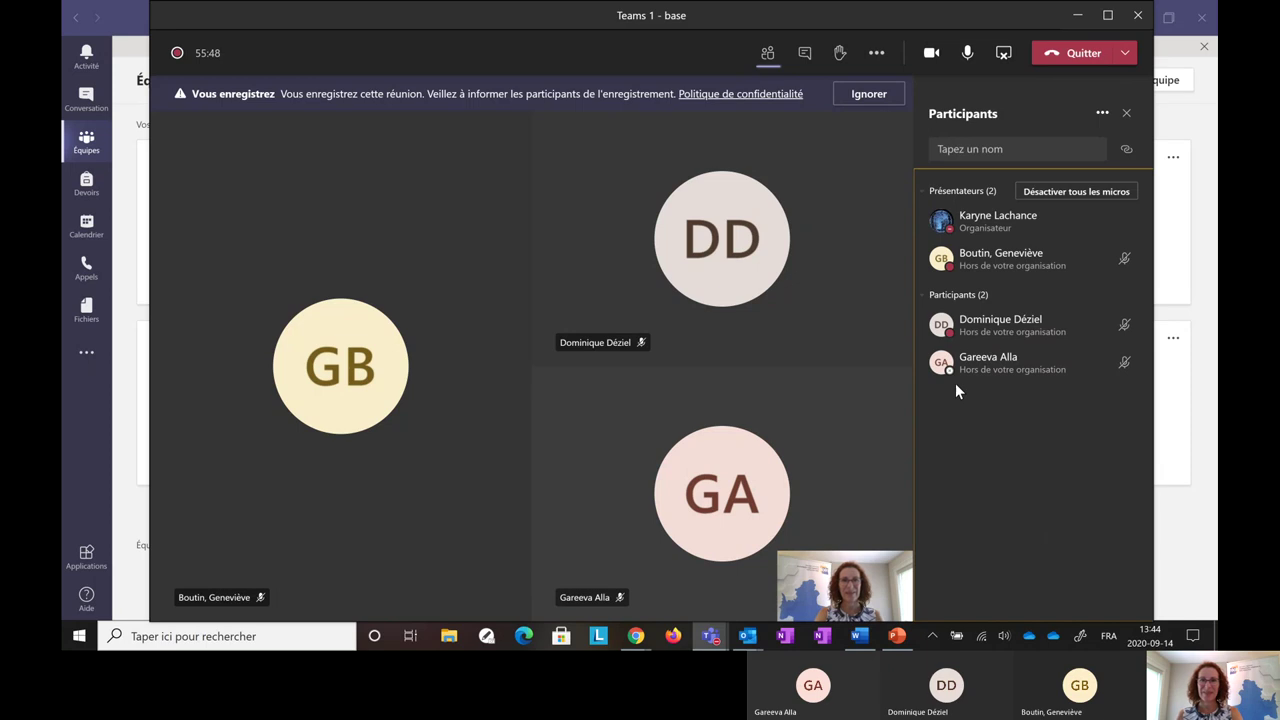
Try the Mode Ensemble view in the meeting, and restore the Galerie view.
{"action": "left_click", "coordinate": [878, 58]}
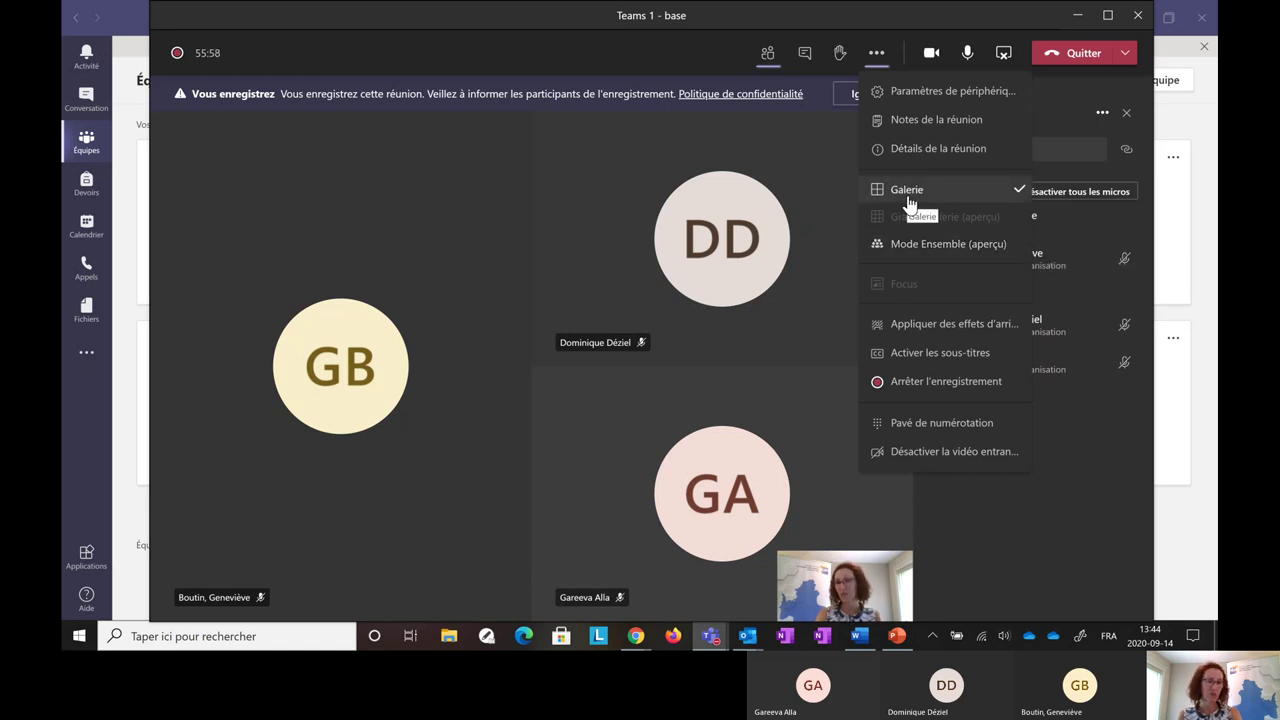
{"action": "left_click", "coordinate": [962, 250]}
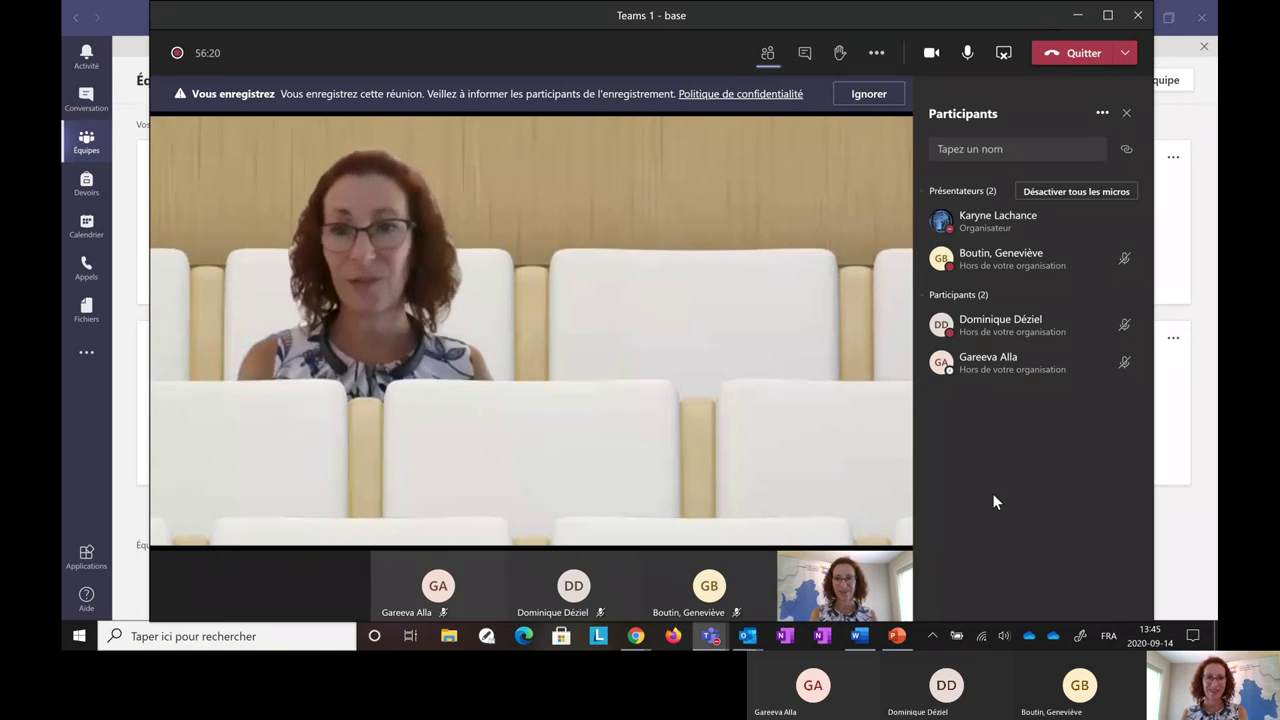
{"action": "left_click", "coordinate": [876, 55]}
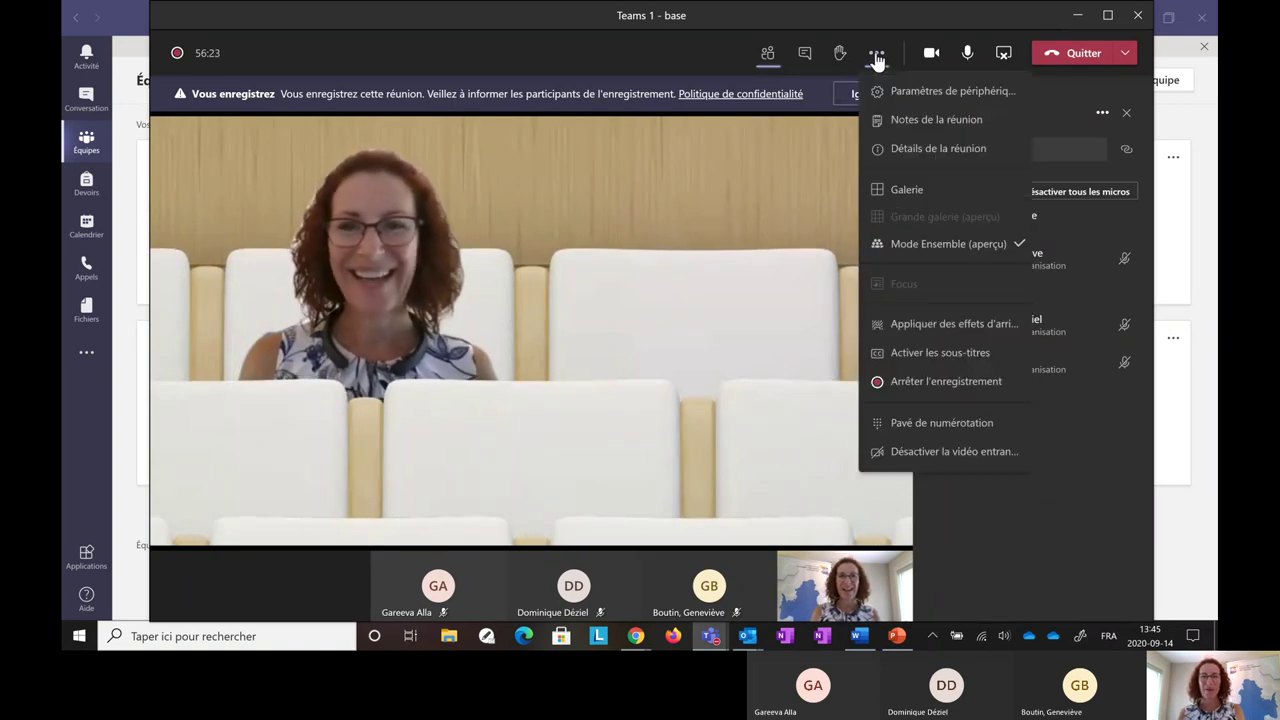
{"action": "left_click", "coordinate": [905, 190]}
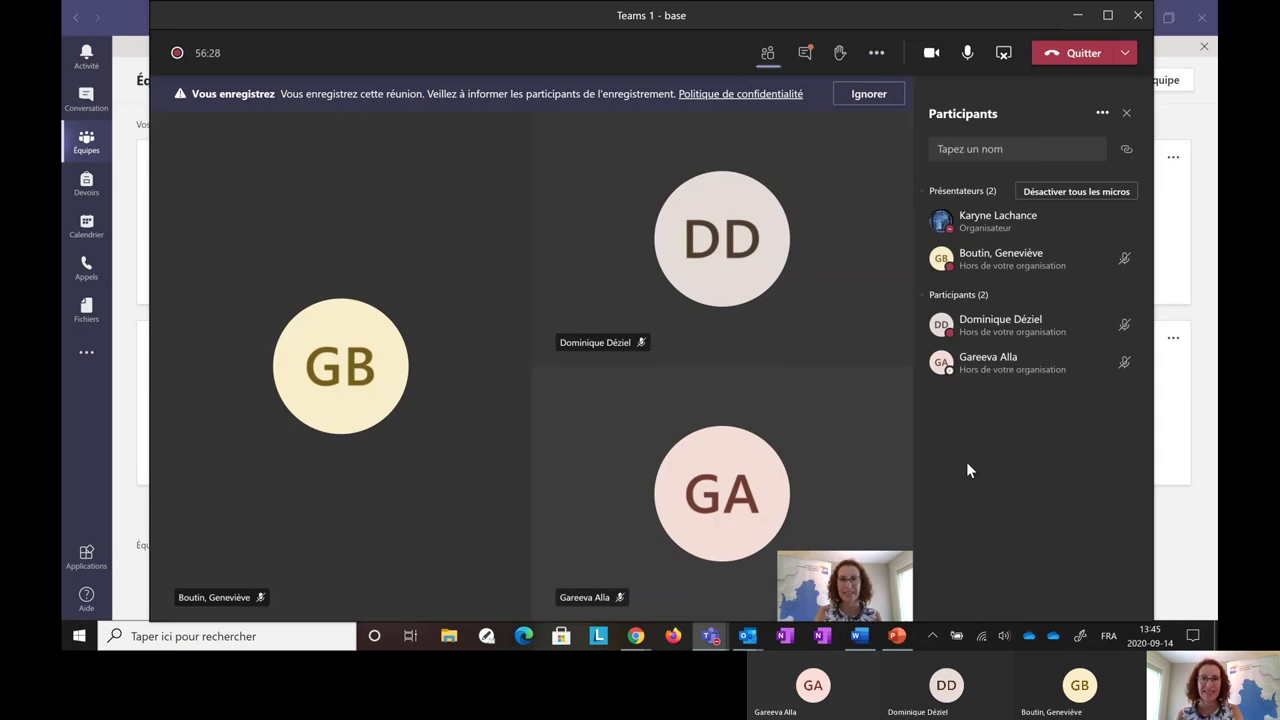
Read the newest message in the meeting chat.
{"action": "left_click", "coordinate": [813, 55]}
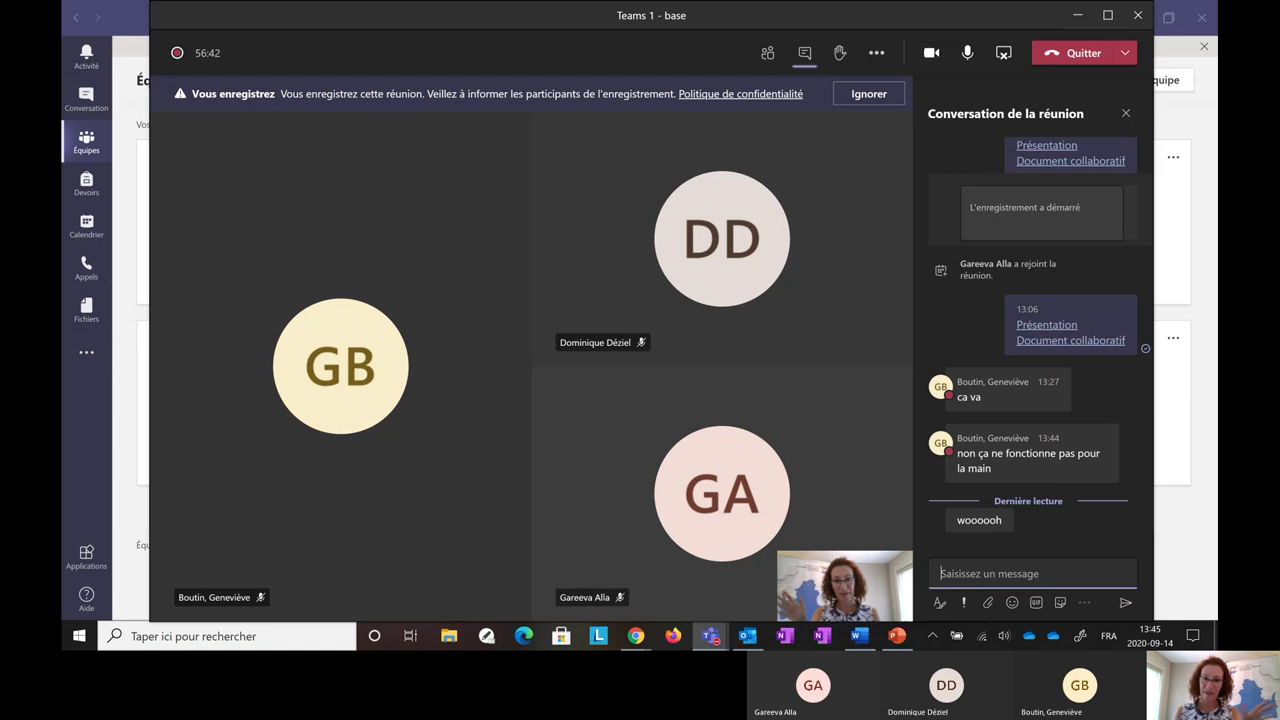
{"action": "key", "text": "alt+Tab"}
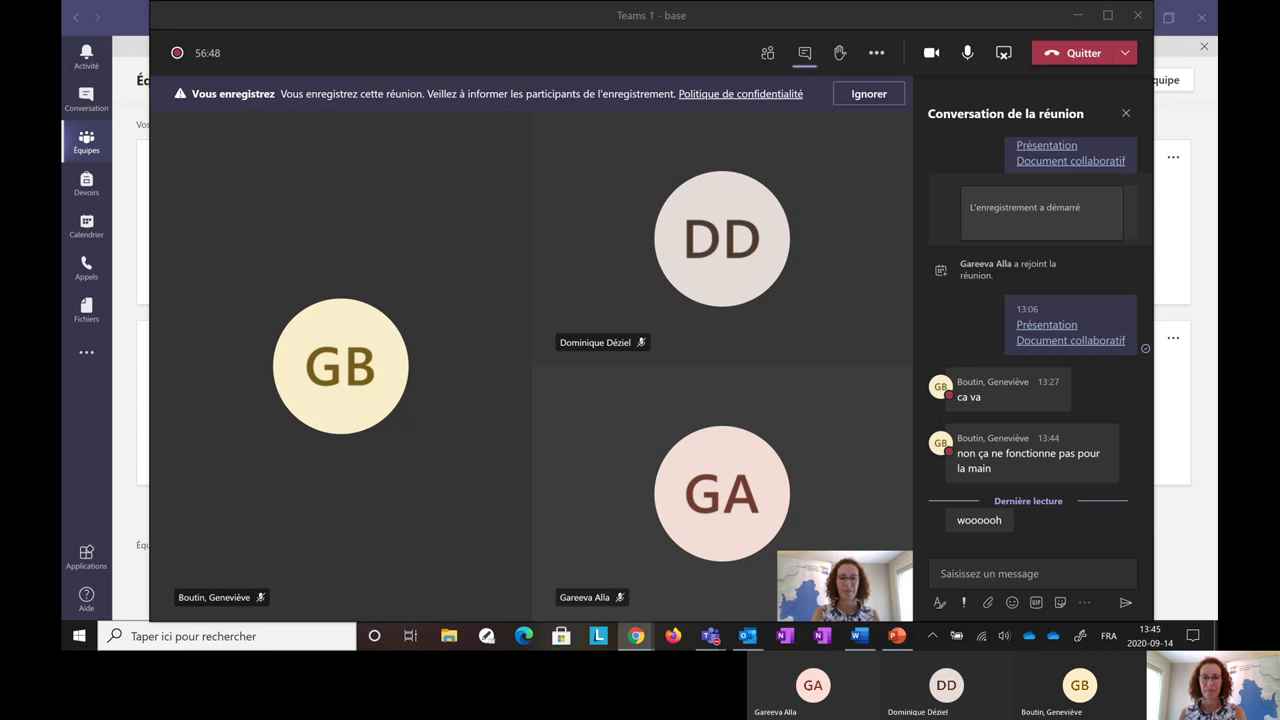
{"action": "key", "text": "alt+Tab"}
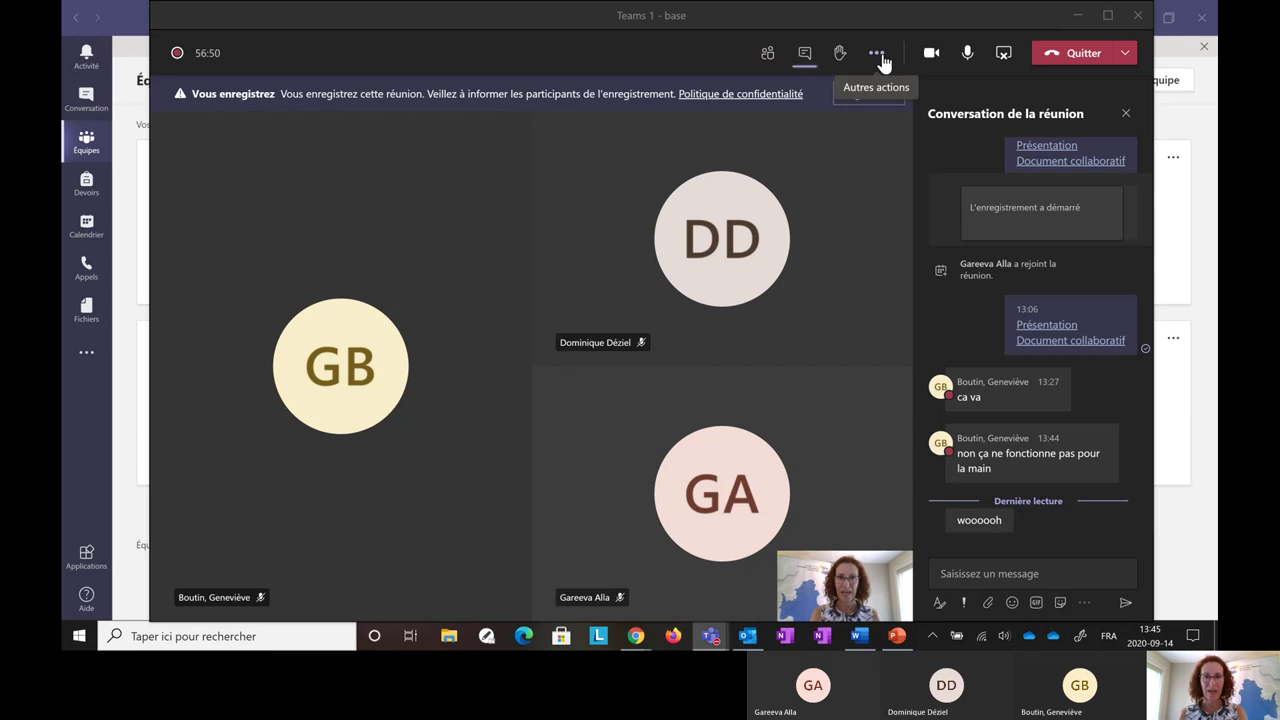
Apply the bright room image with the window as the video background effect, and browse the other background images.
{"action": "left_click", "coordinate": [881, 57]}
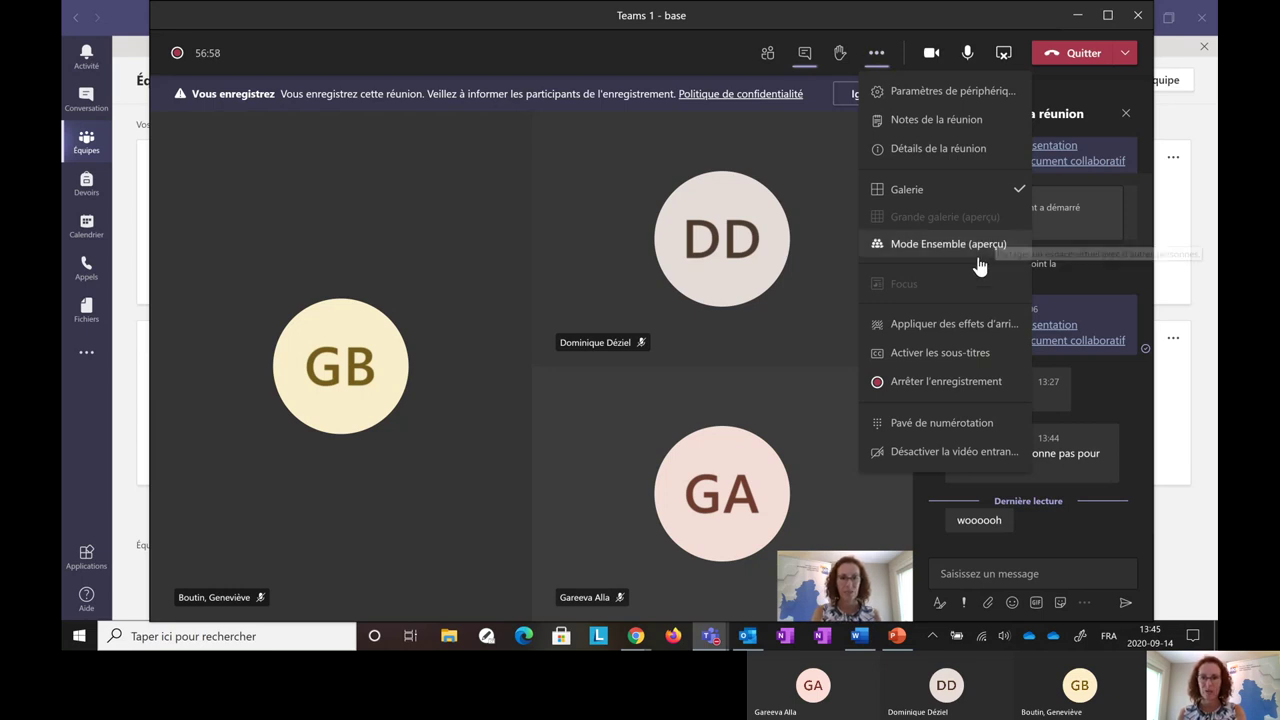
{"action": "left_click", "coordinate": [957, 325]}
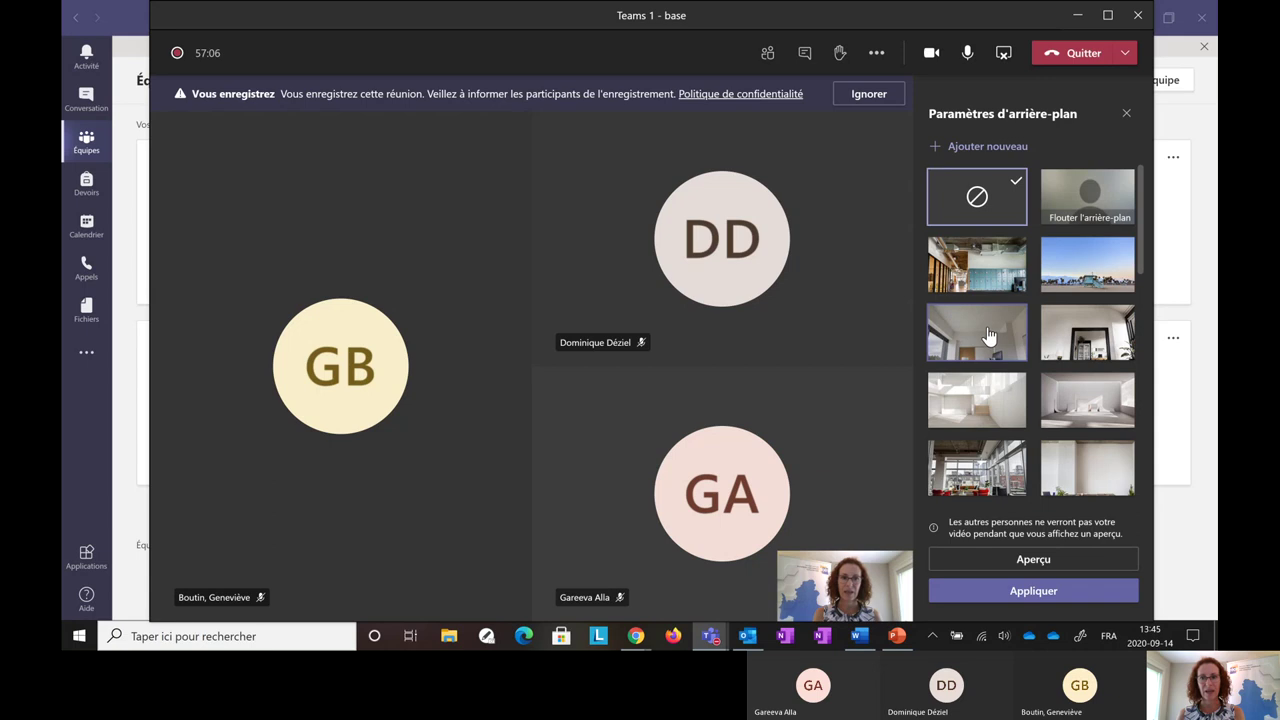
{"action": "left_click", "coordinate": [988, 336]}
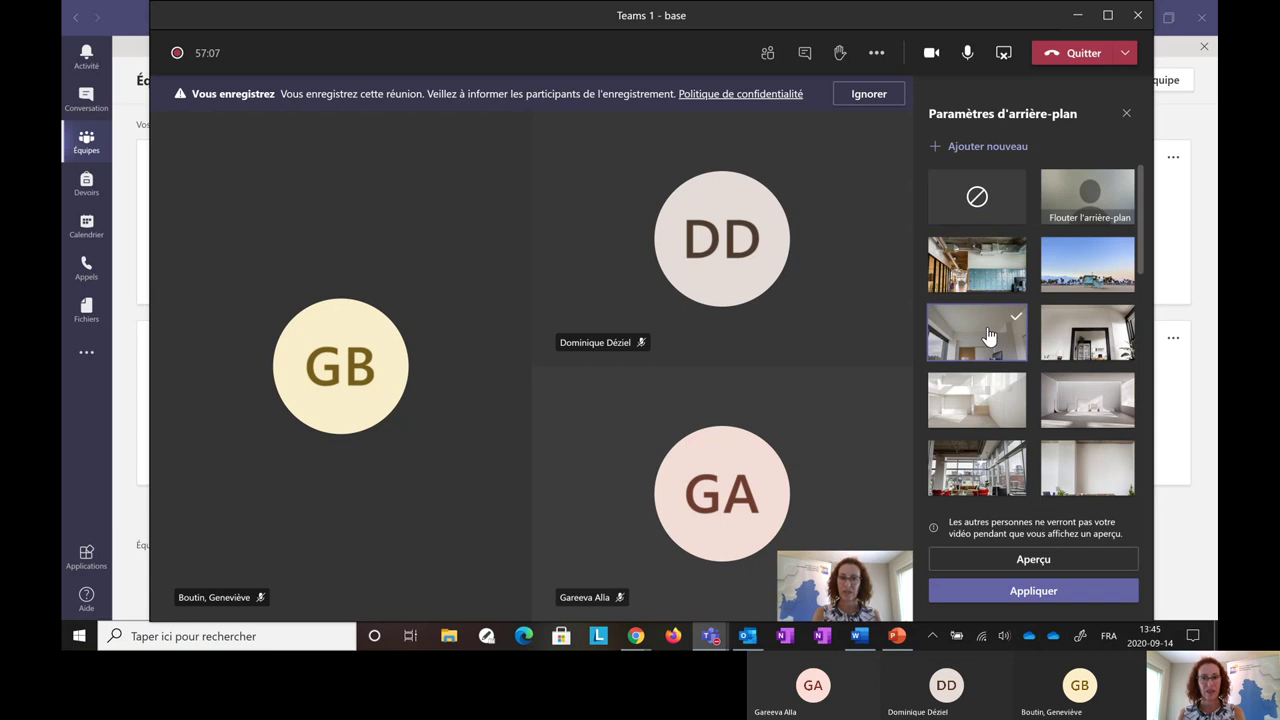
{"action": "left_click", "coordinate": [1039, 592]}
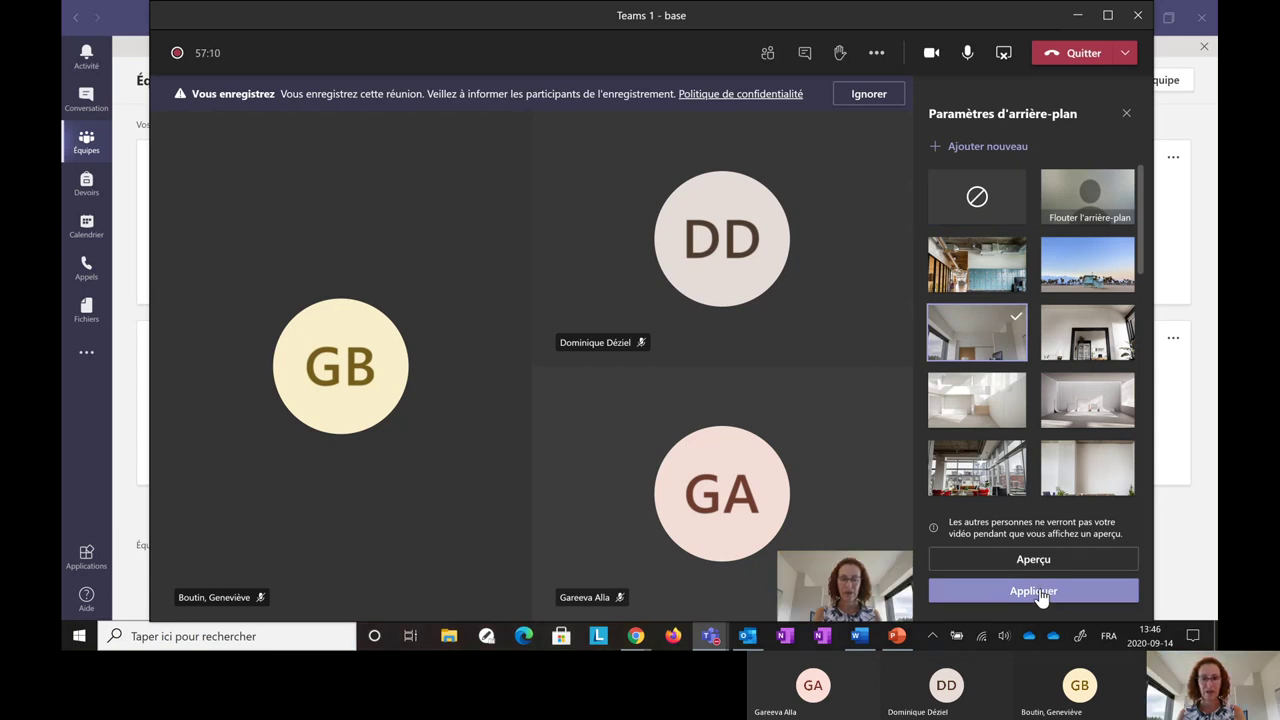
{"action": "scroll", "coordinate": [1071, 363], "scroll_direction": "down", "scroll_amount": 1}
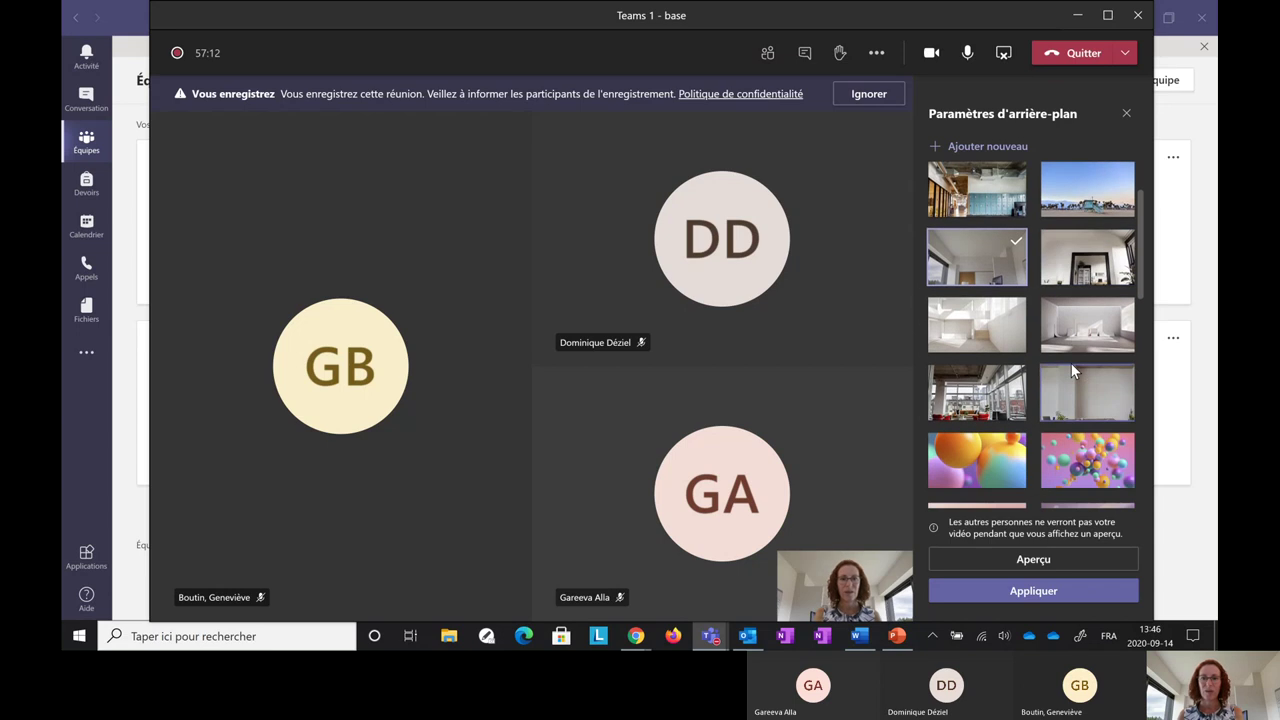
Apply the image with many small colourful balls as the video background, and browse the remaining background images.
{"action": "scroll", "coordinate": [1085, 395], "scroll_direction": "down", "scroll_amount": 1}
{"action": "left_click", "coordinate": [1086, 388]}
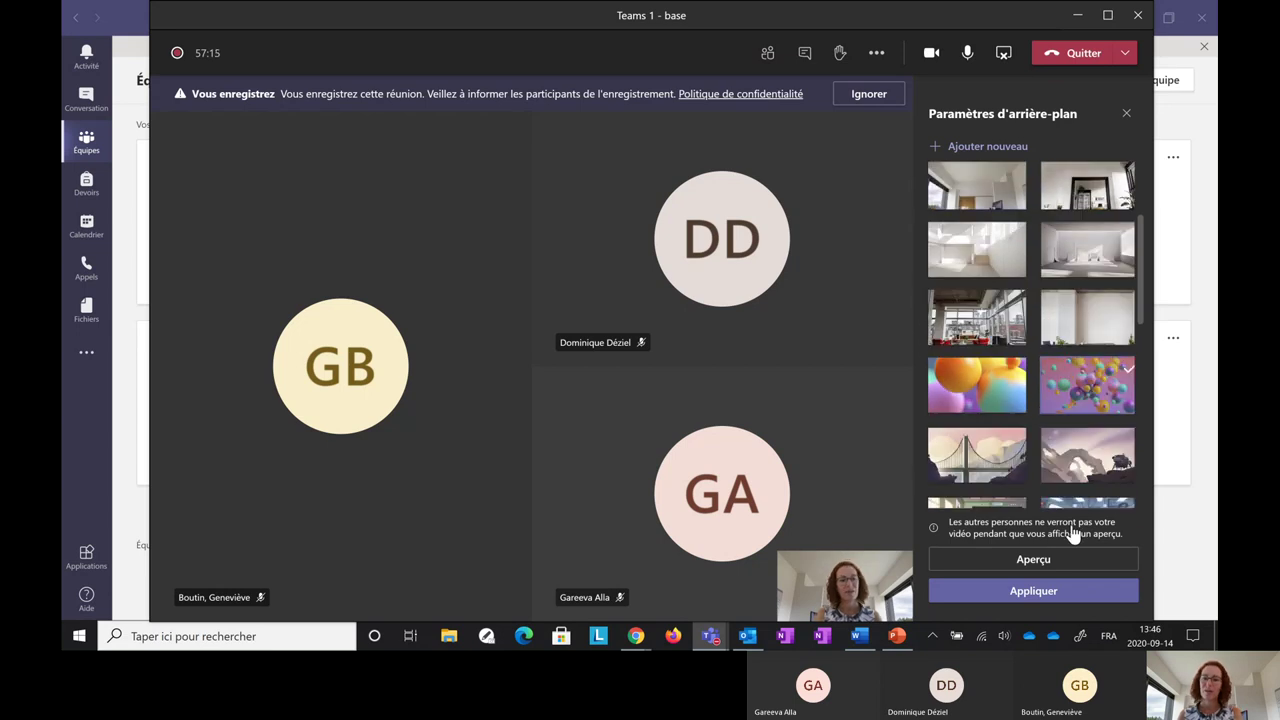
{"action": "left_click", "coordinate": [1039, 604]}
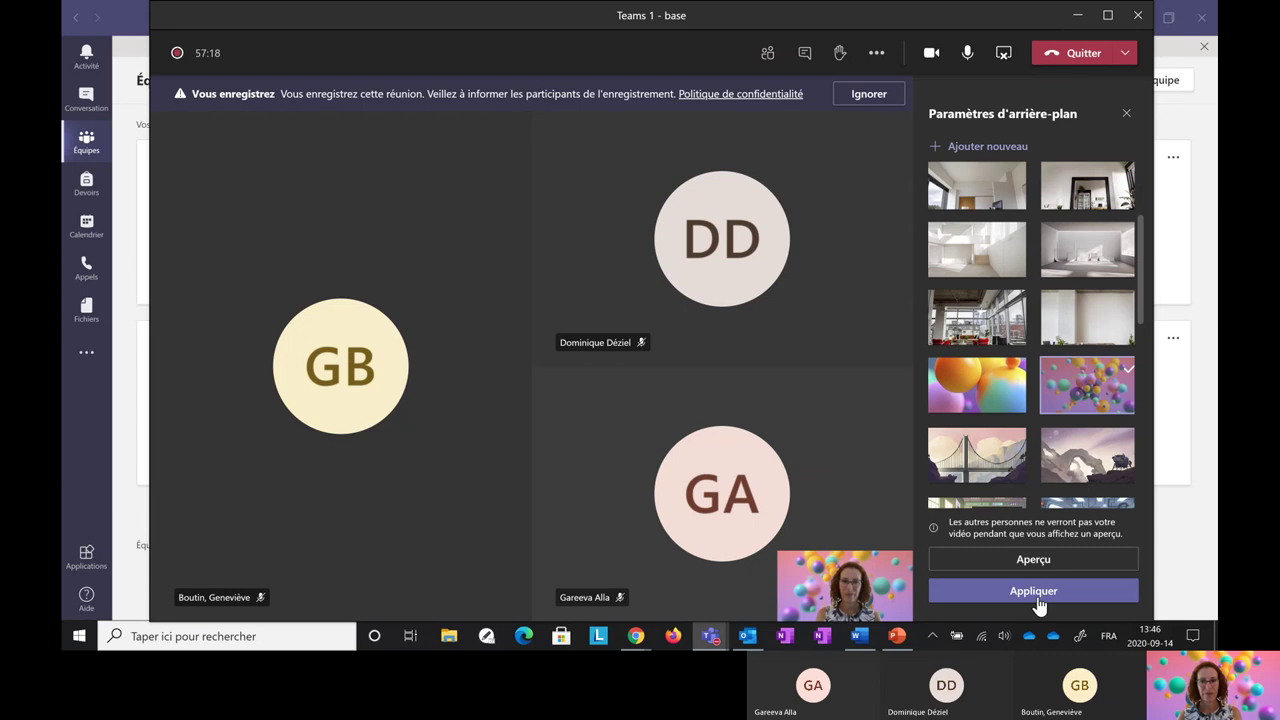
{"action": "scroll", "coordinate": [1003, 400], "scroll_direction": "down", "scroll_amount": 2}
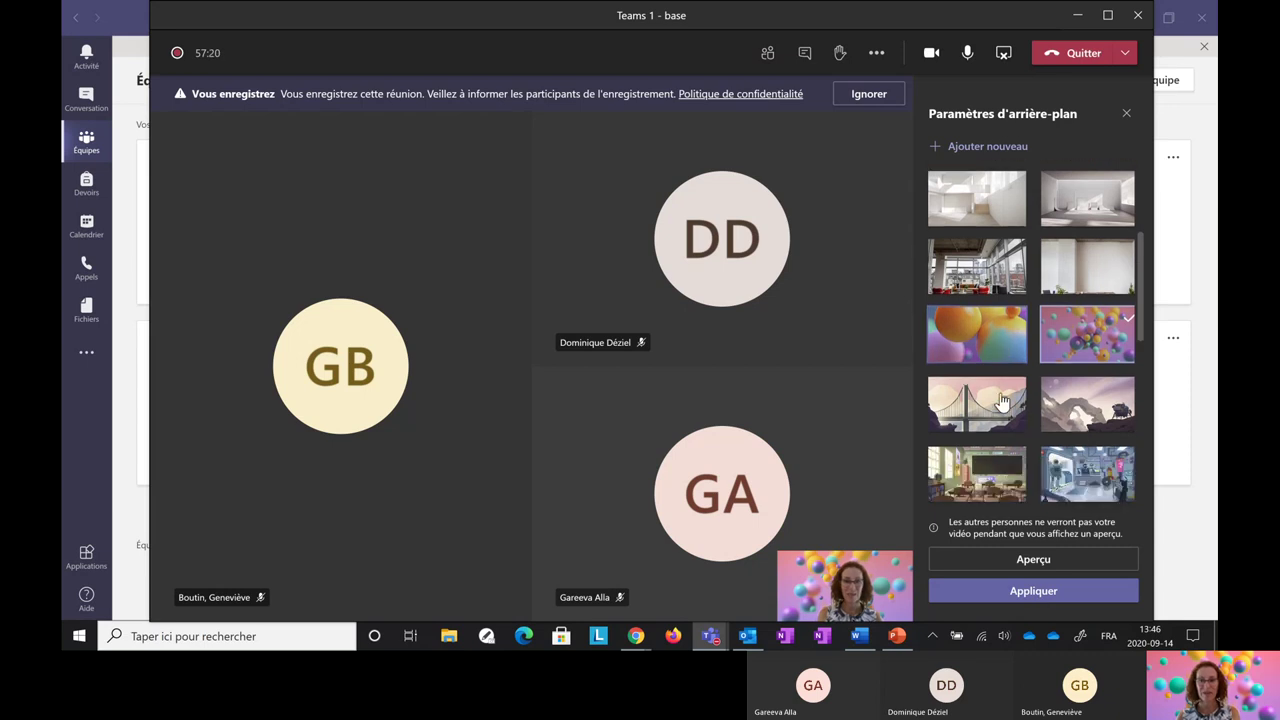
{"action": "scroll", "coordinate": [1003, 400], "scroll_direction": "down", "scroll_amount": 4}
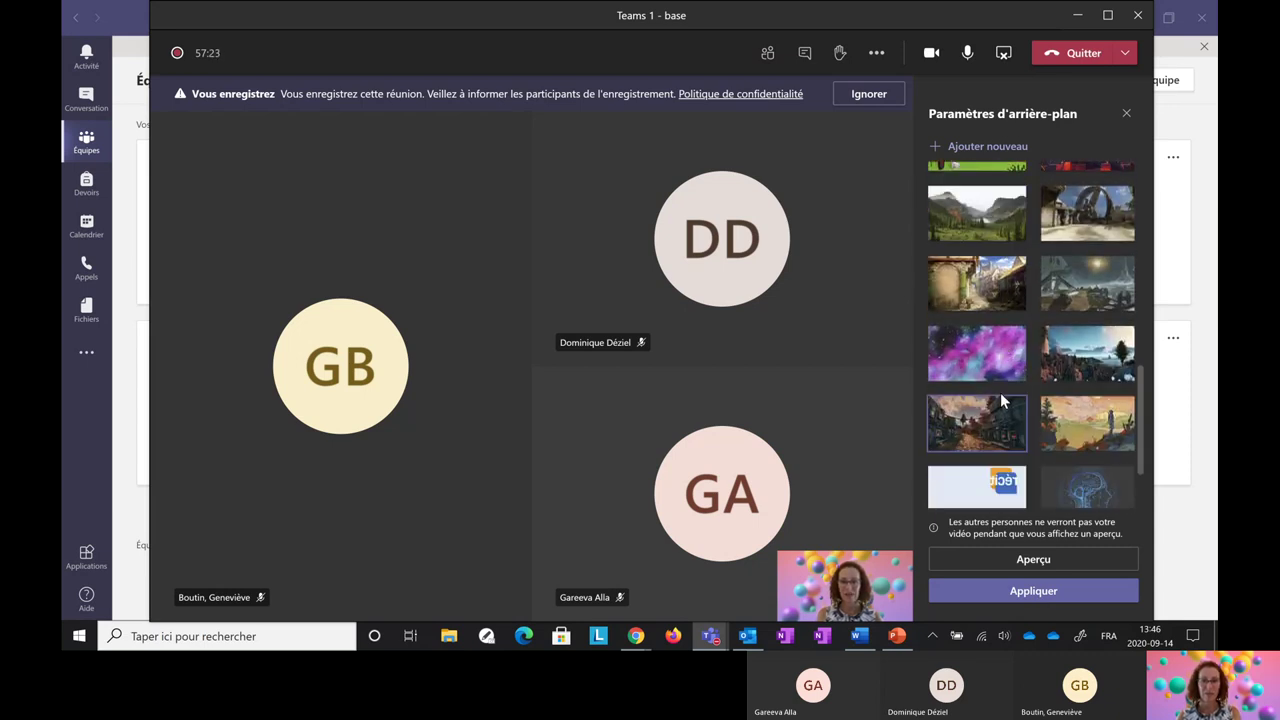
{"action": "scroll", "coordinate": [1000, 398], "scroll_direction": "up", "scroll_amount": 10}
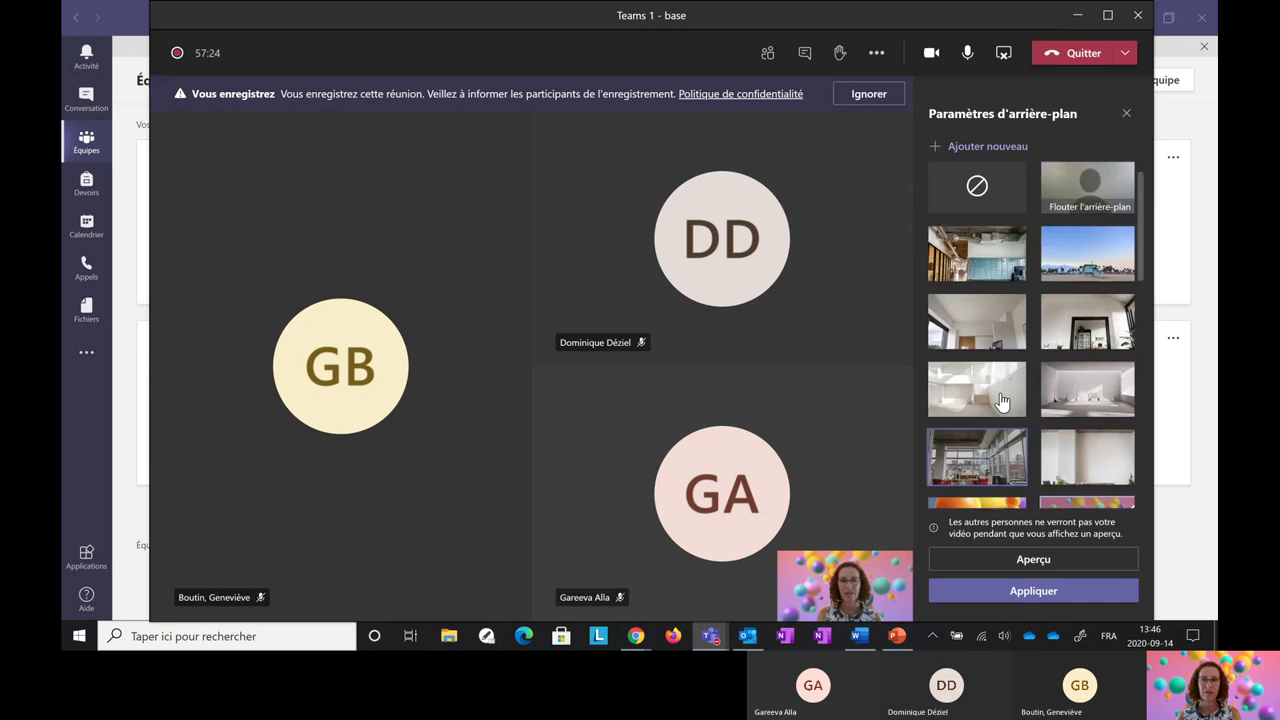
Try the blurred video background (Flouter l'arrière-plan), and remove the background effect entirely.
{"action": "left_click", "coordinate": [1103, 204]}
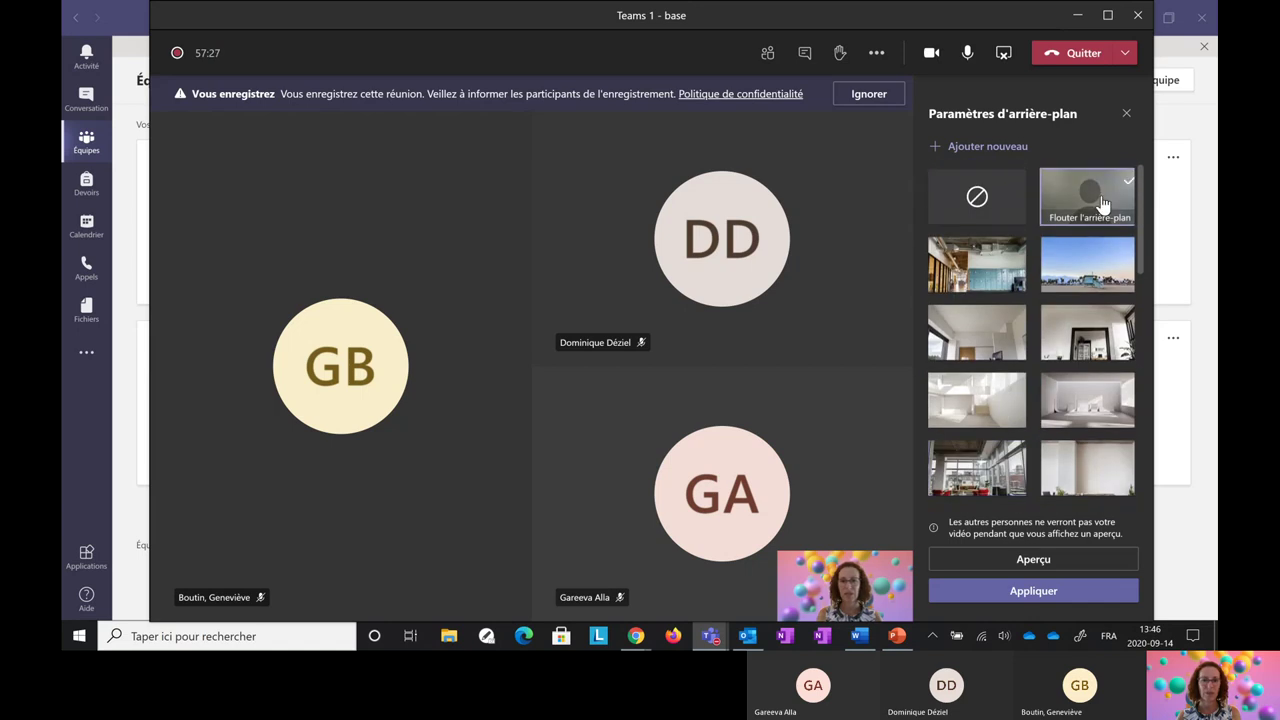
{"action": "left_click", "coordinate": [1038, 603]}
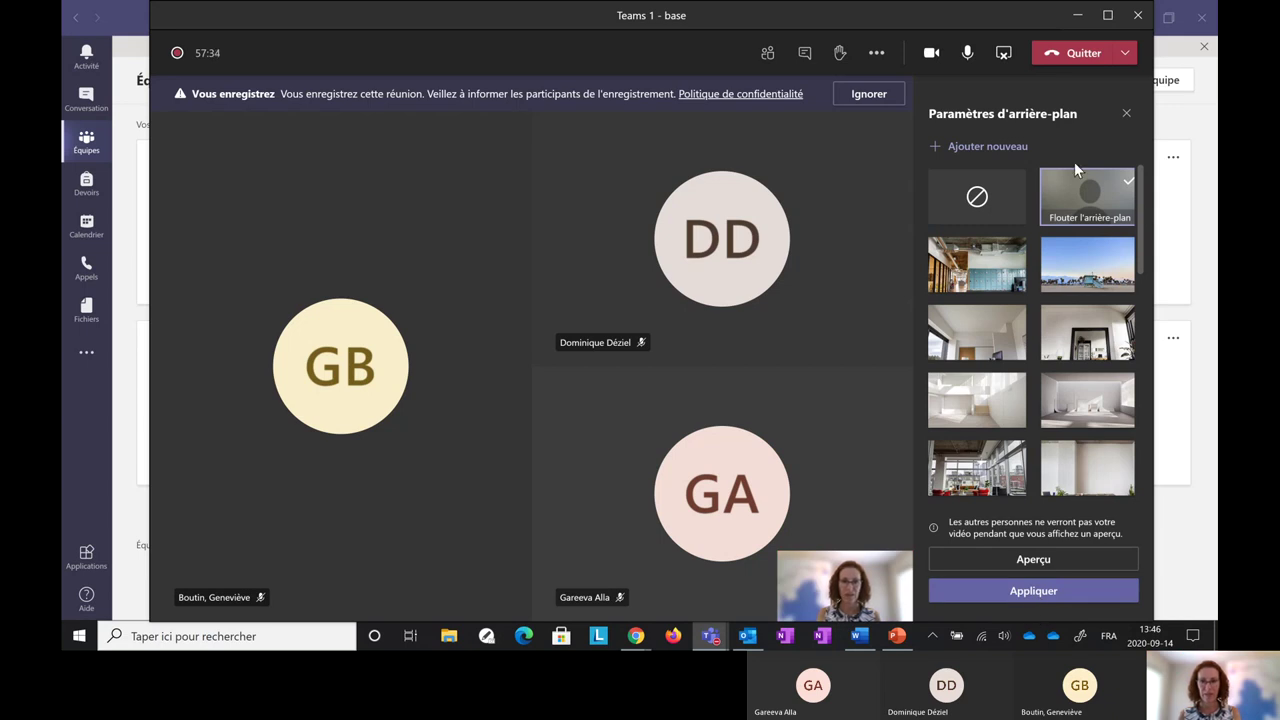
{"action": "left_click", "coordinate": [982, 198]}
{"action": "left_click", "coordinate": [1020, 592]}
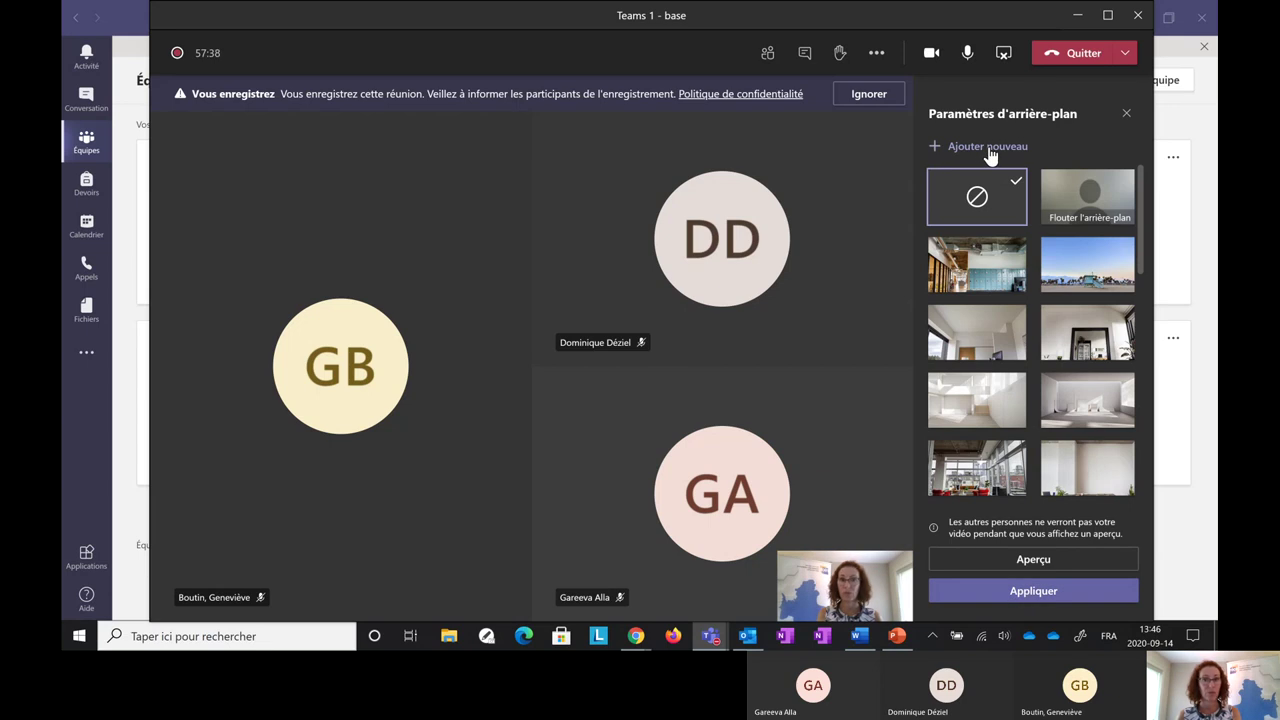
Review the additional meeting options, including the recording and subtitle commands.
{"action": "left_click", "coordinate": [872, 68]}
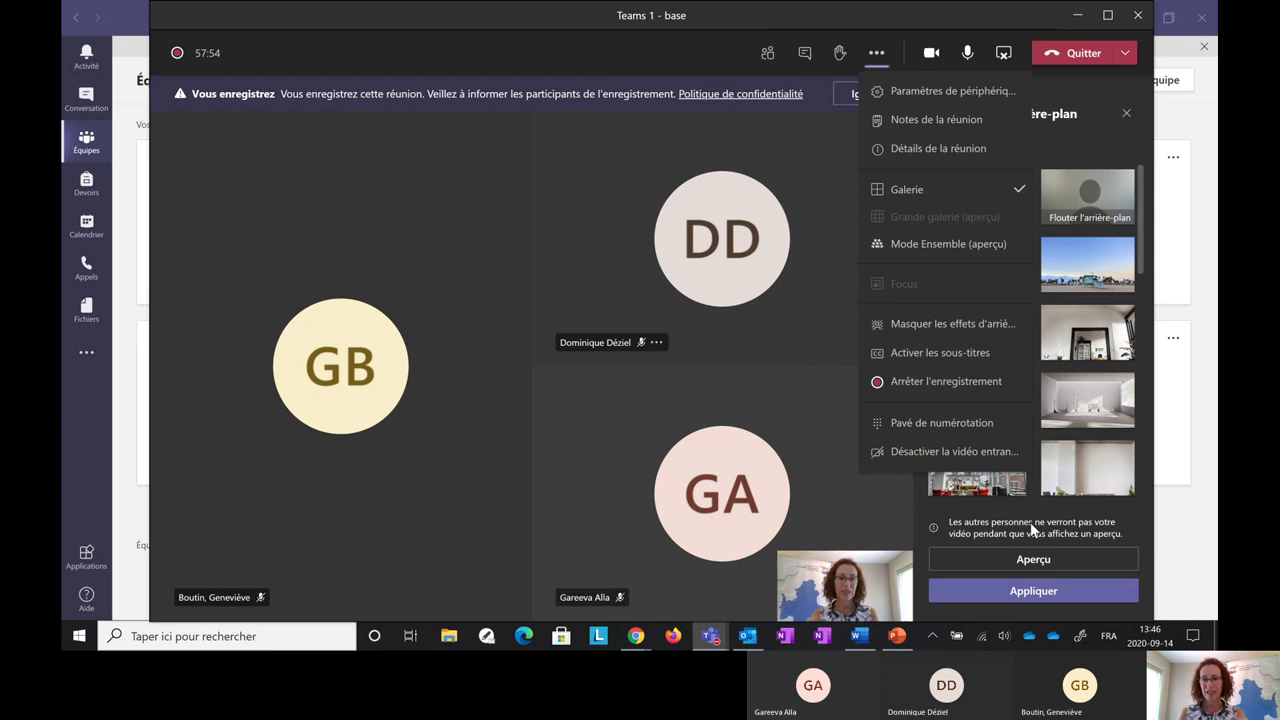
{"action": "left_click", "coordinate": [1102, 518]}
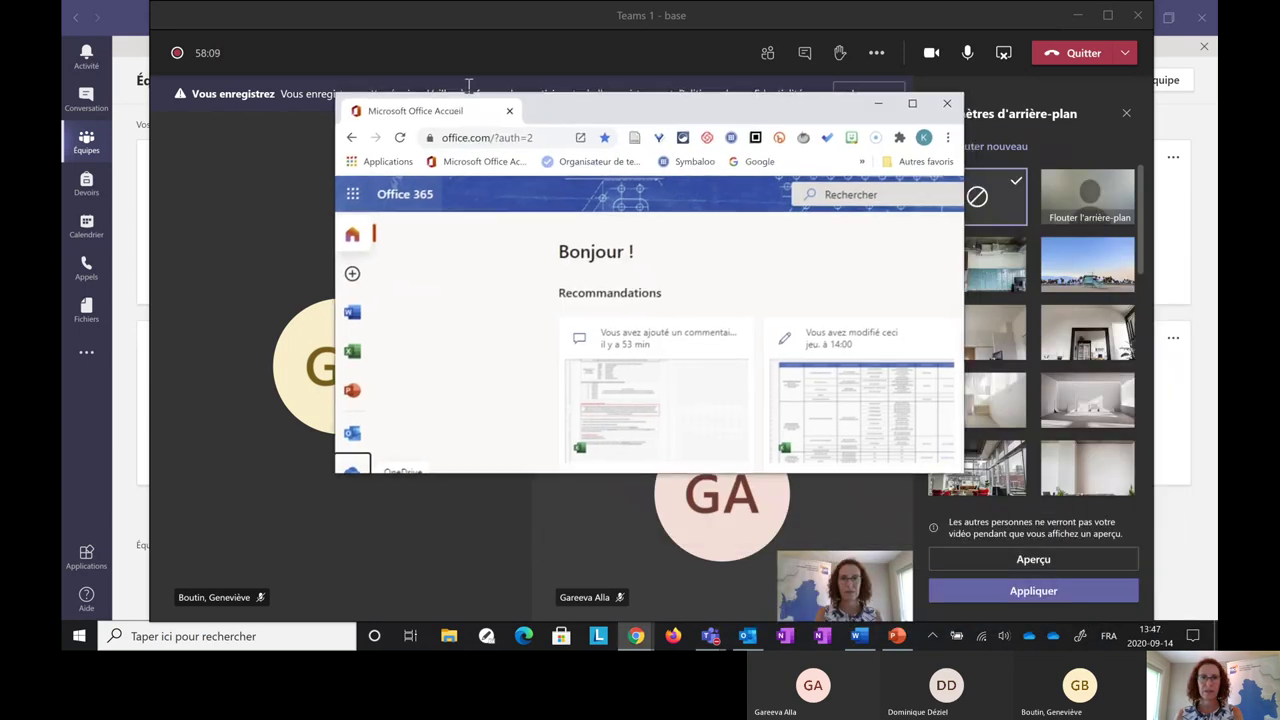
Switch to Office 365 in Chrome, open Stream from the full application list, and look over its home page.
{"action": "left_click_drag", "start_coordinate": [468, 86], "coordinate": [240, 2]}
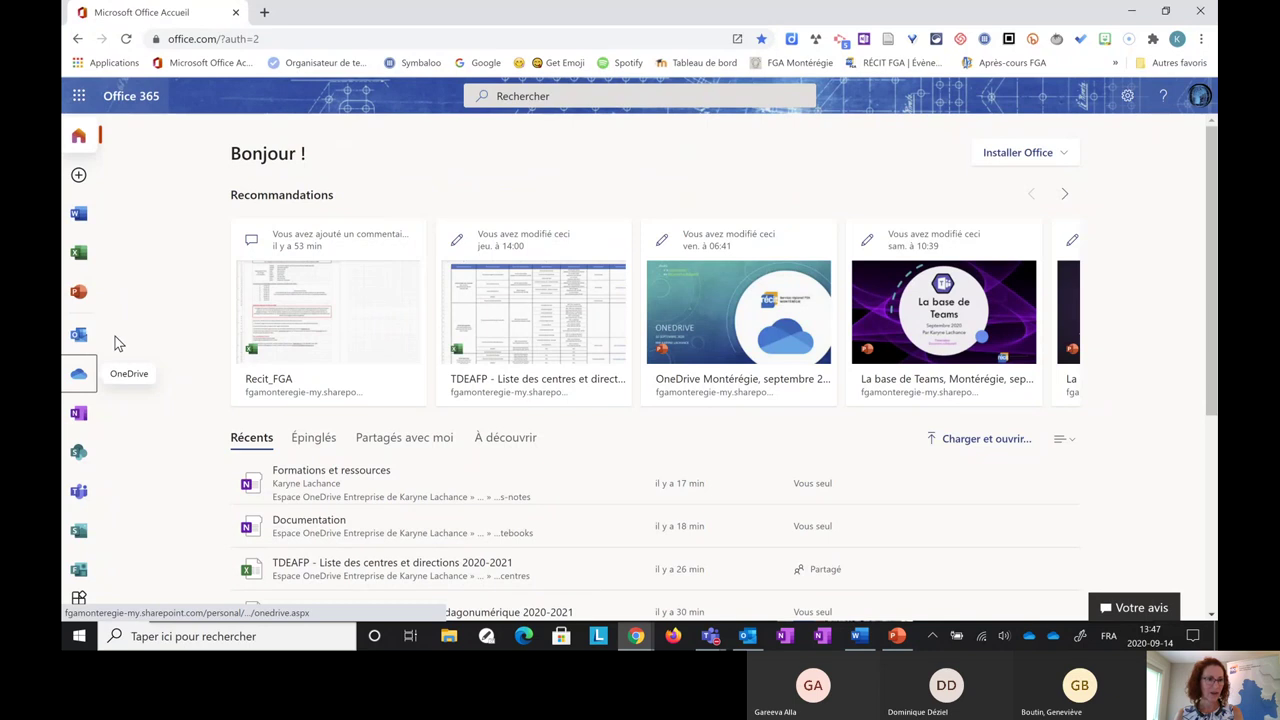
{"action": "left_click", "coordinate": [78, 600]}
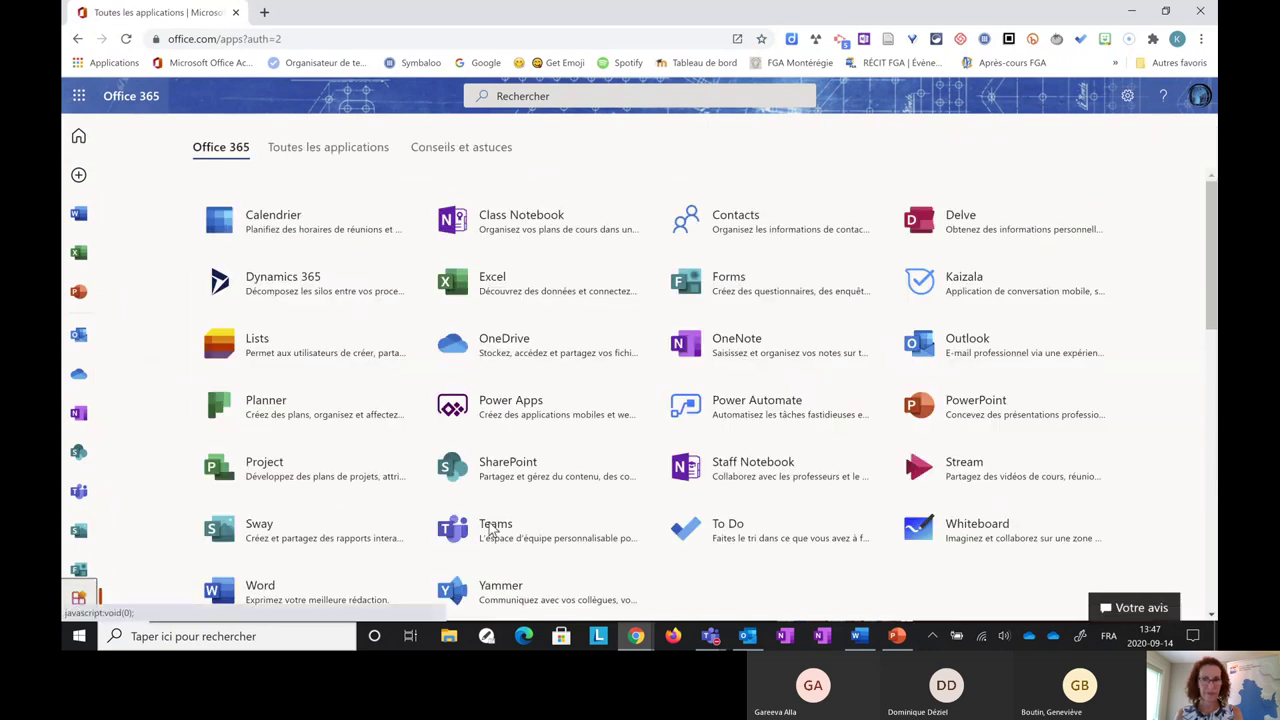
{"action": "left_click", "coordinate": [968, 476]}
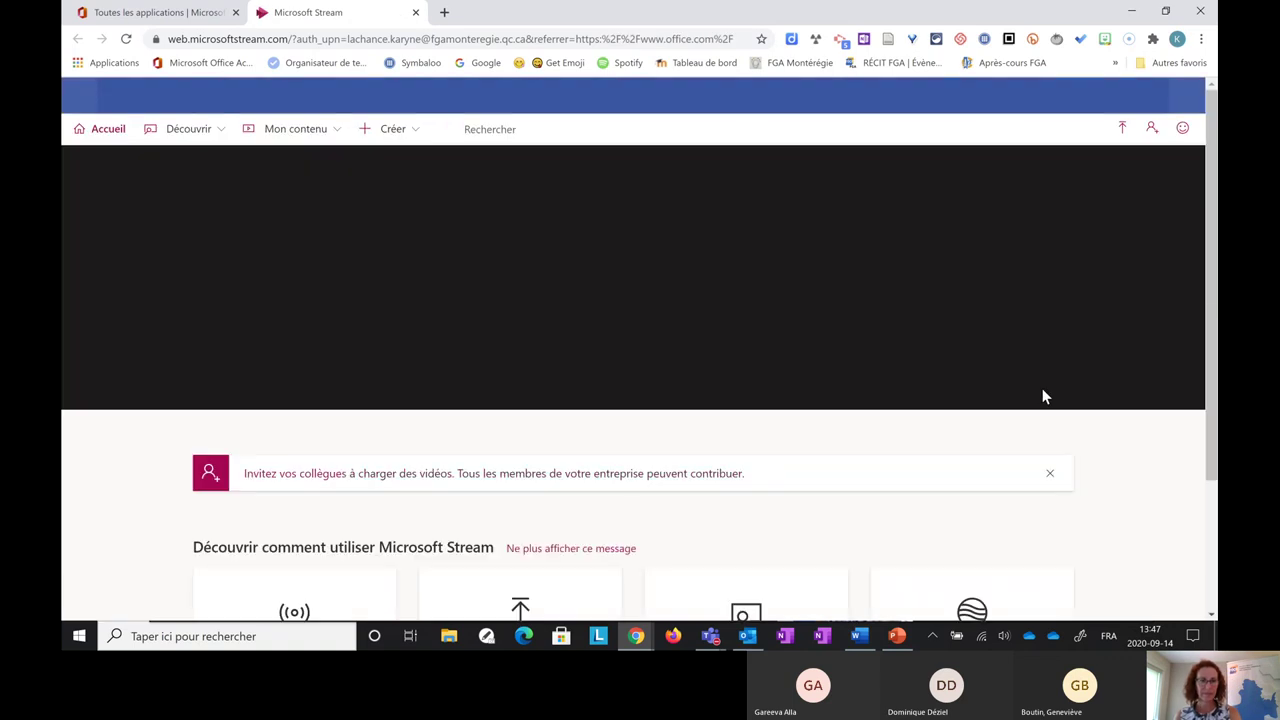
{"action": "scroll", "coordinate": [1052, 412], "scroll_direction": "down", "scroll_amount": 2}
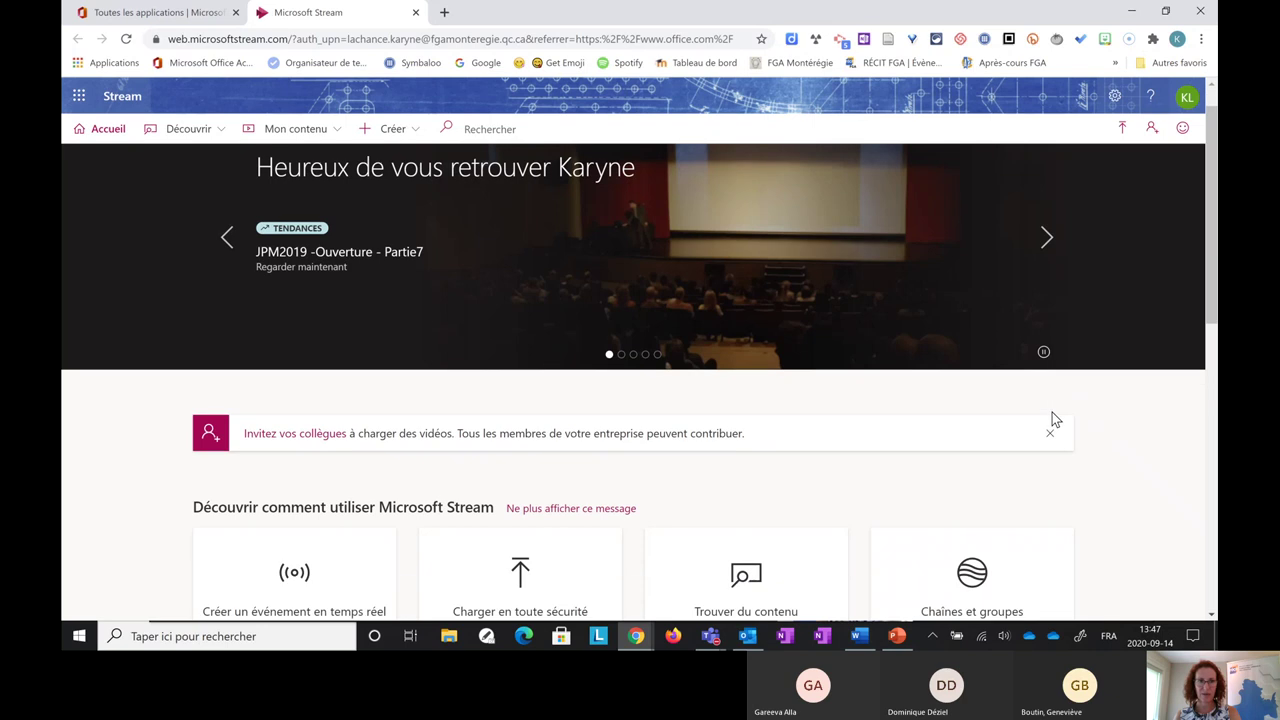
{"action": "scroll", "coordinate": [1052, 412], "scroll_direction": "down", "scroll_amount": 1}
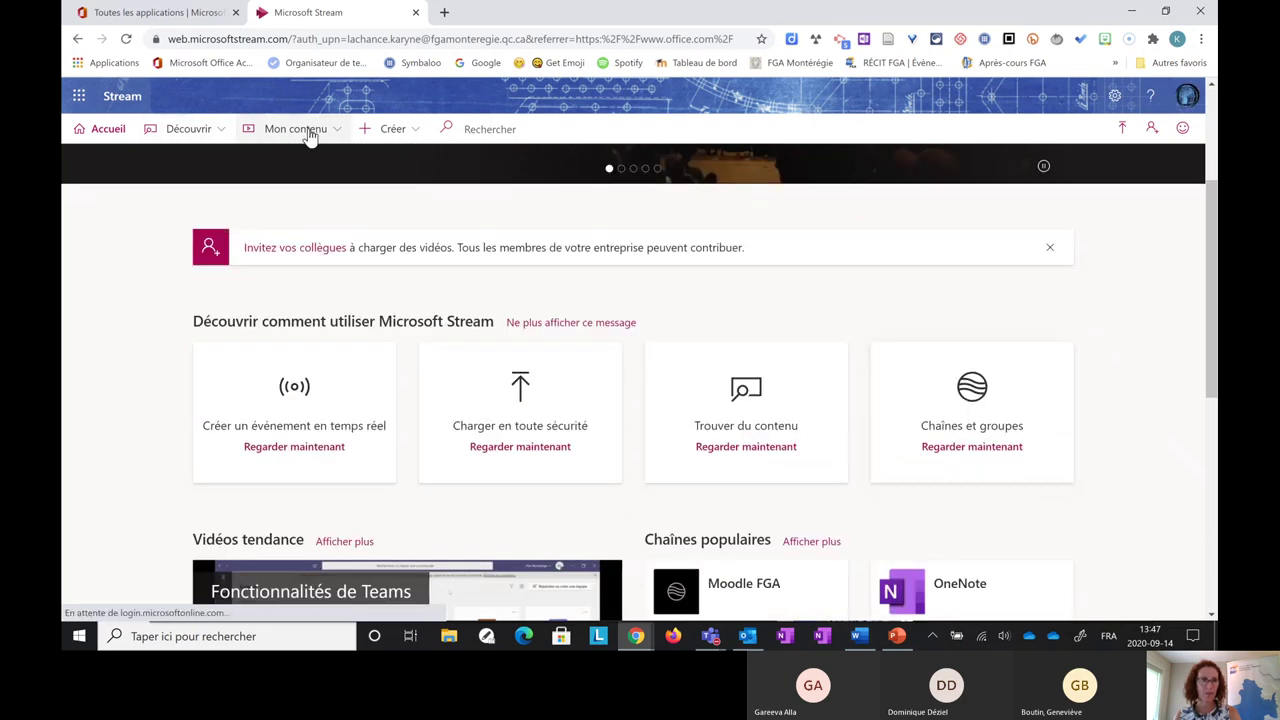
Open your own videos in Stream and browse the list of recordings and drafts.
{"action": "left_click", "coordinate": [310, 130]}
{"action": "left_click", "coordinate": [265, 162]}
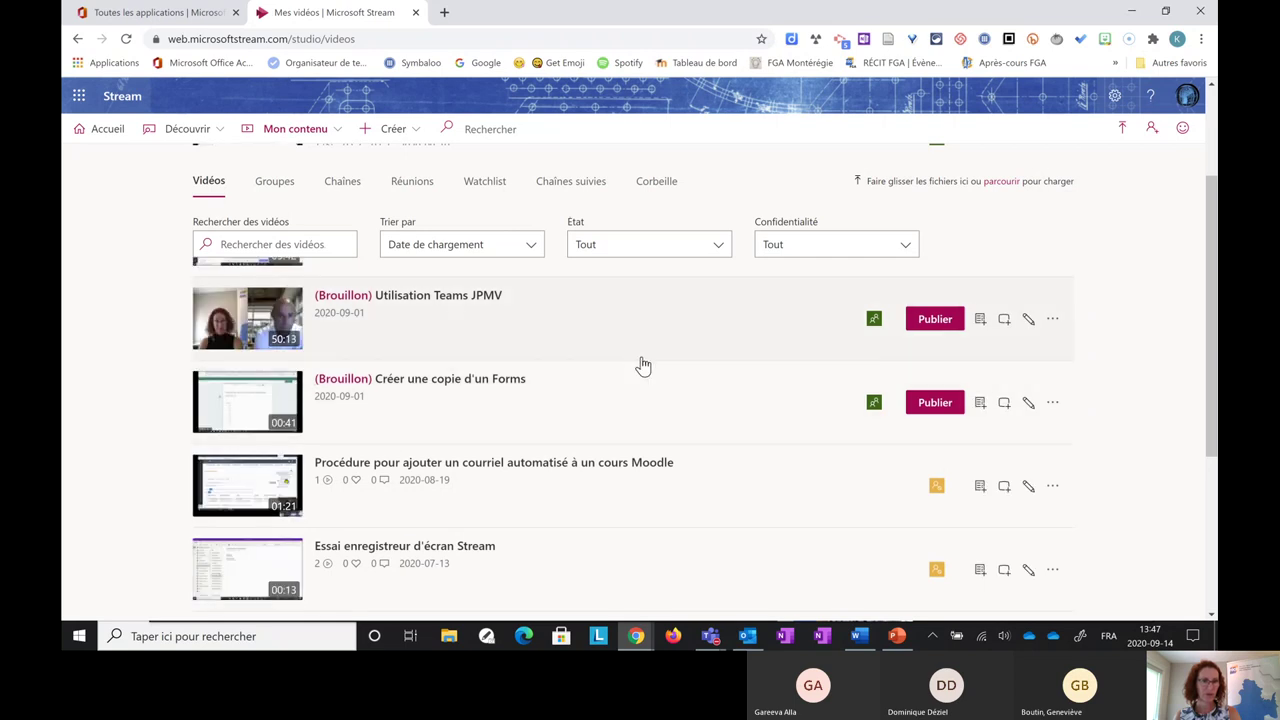
{"action": "scroll", "coordinate": [650, 390], "scroll_direction": "down", "scroll_amount": 1}
{"action": "scroll", "coordinate": [650, 390], "scroll_direction": "down", "scroll_amount": 2}
{"action": "scroll", "coordinate": [649, 391], "scroll_direction": "up", "scroll_amount": 4}
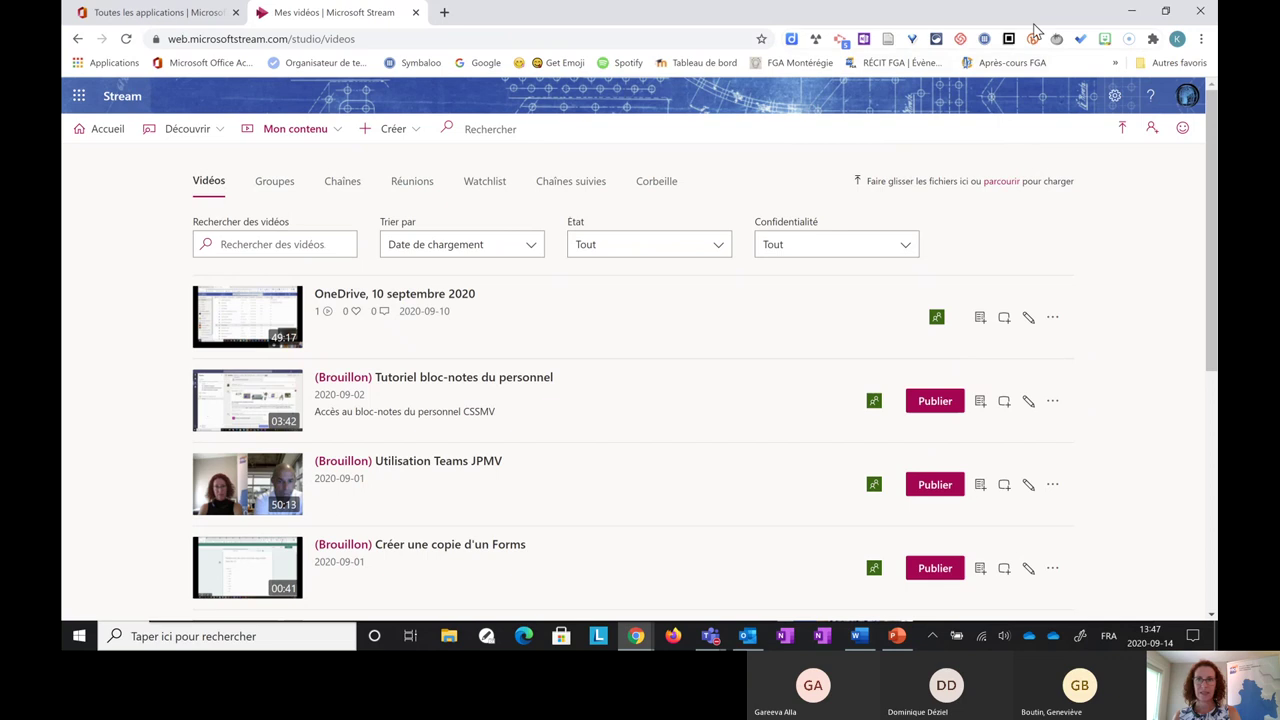
Return to the Teams meeting and open its screen-sharing options.
{"action": "left_click", "coordinate": [1131, 15]}
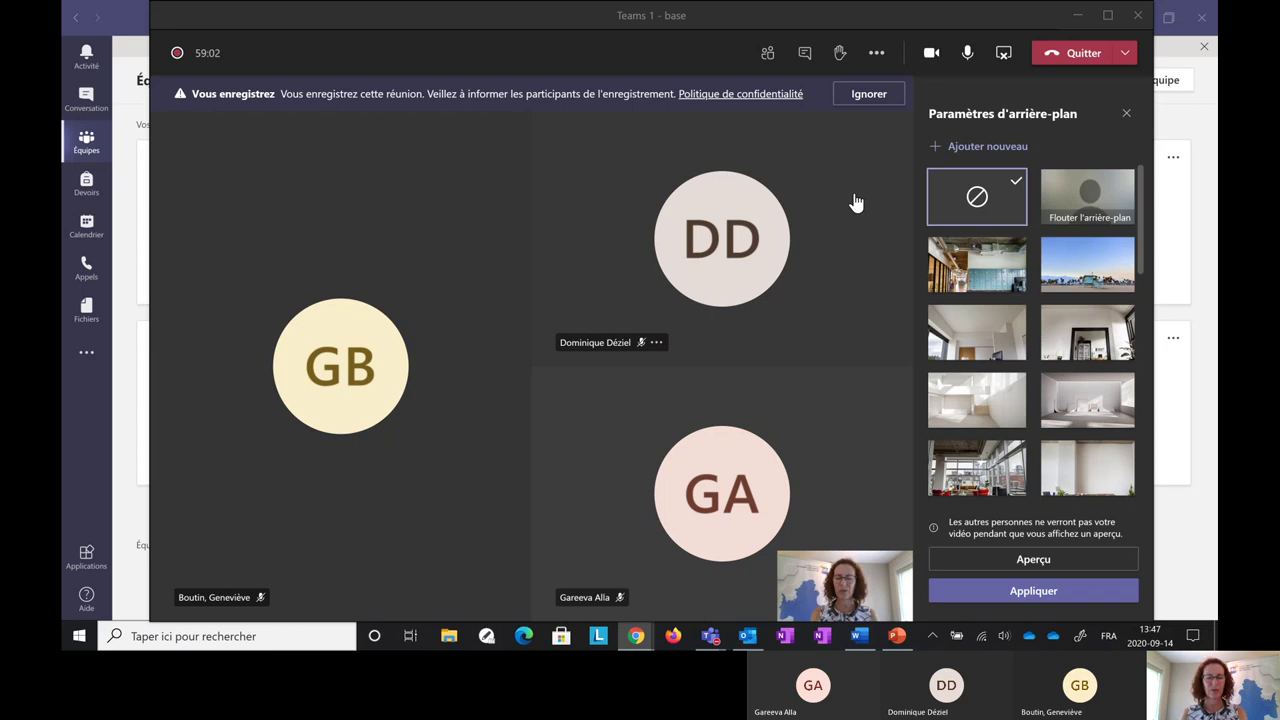
{"action": "left_click", "coordinate": [1004, 53]}
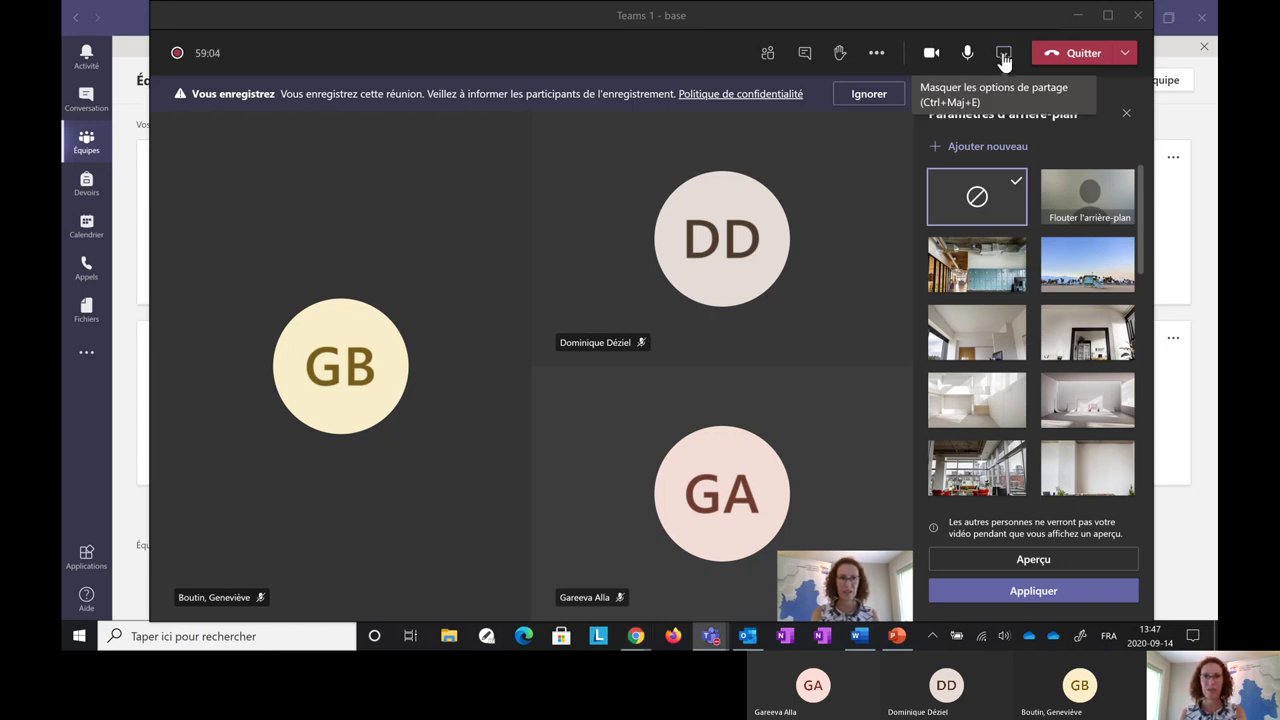
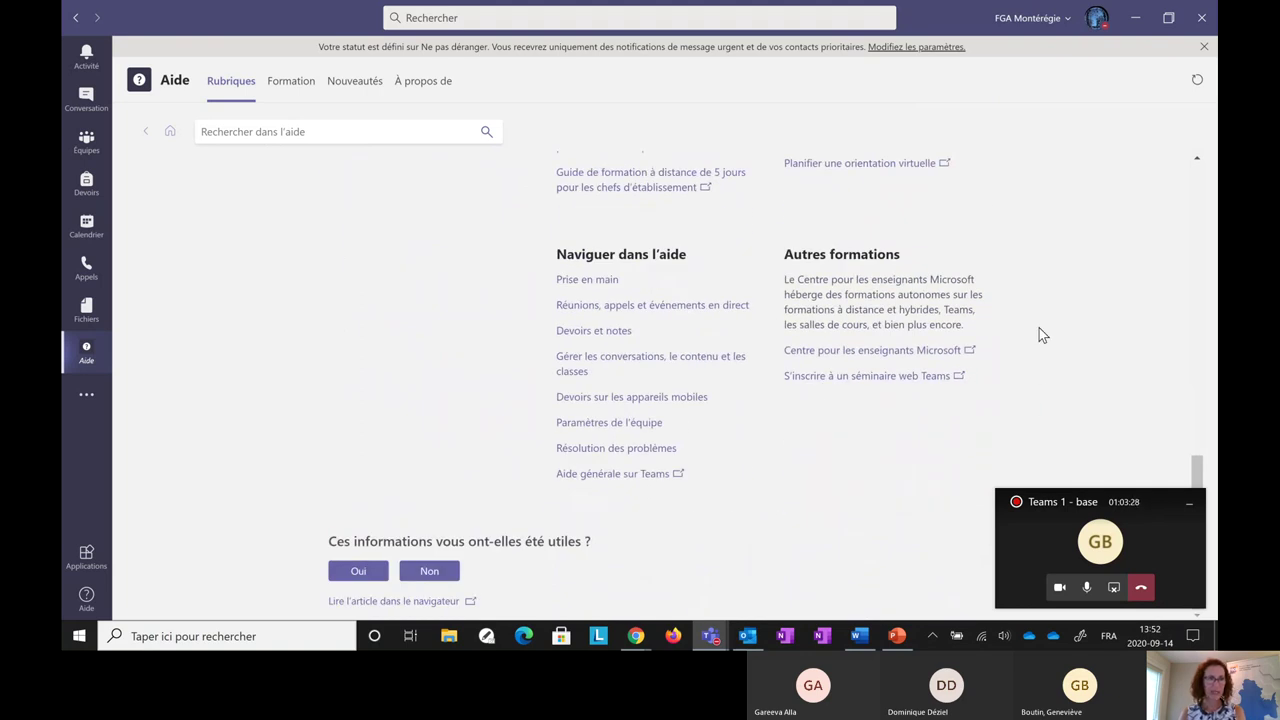
Go back from the Teams help page to the full meeting window, and close its background settings.
{"action": "scroll", "coordinate": [1039, 335], "scroll_direction": "up", "scroll_amount": 2}
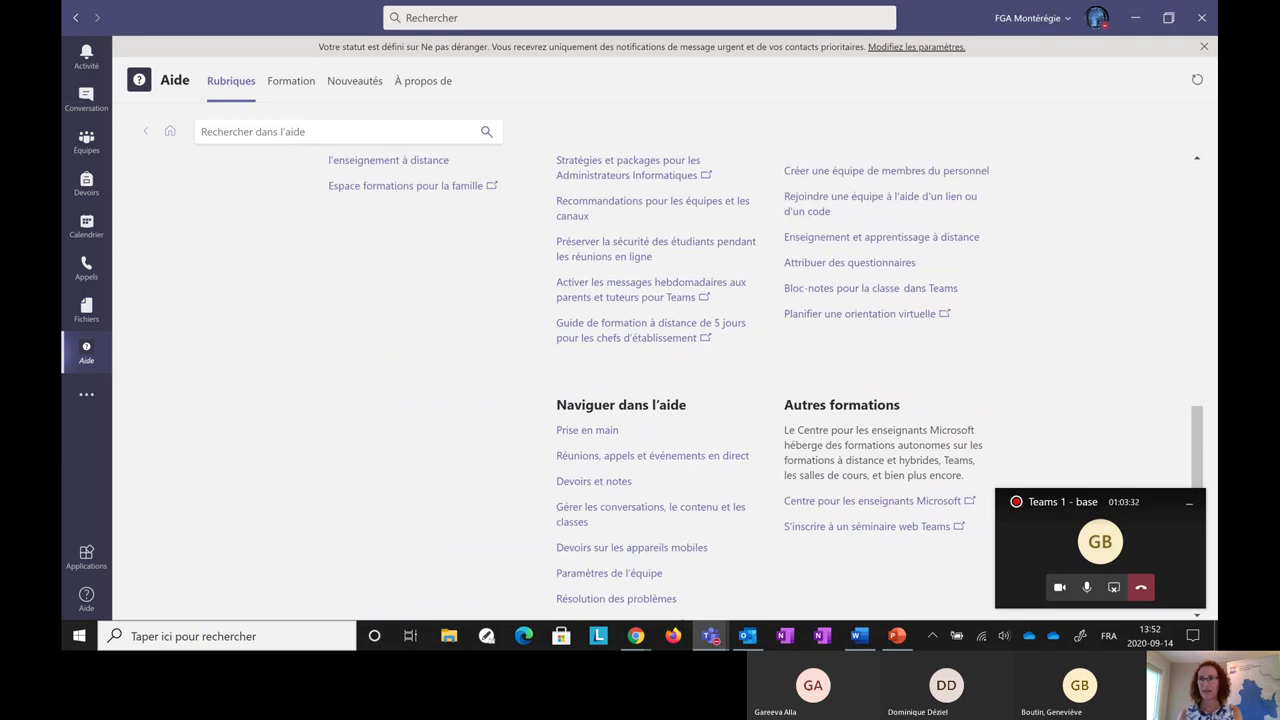
{"action": "left_click", "coordinate": [897, 636]}
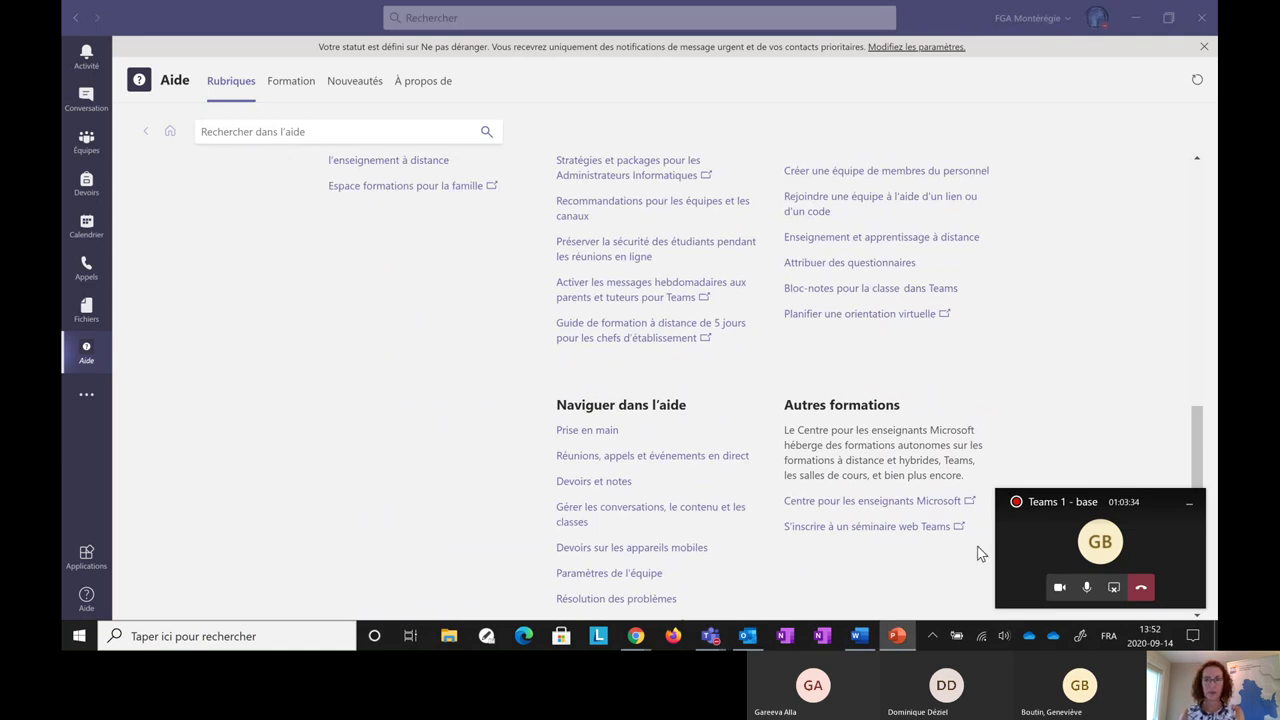
{"action": "left_click", "coordinate": [1046, 534]}
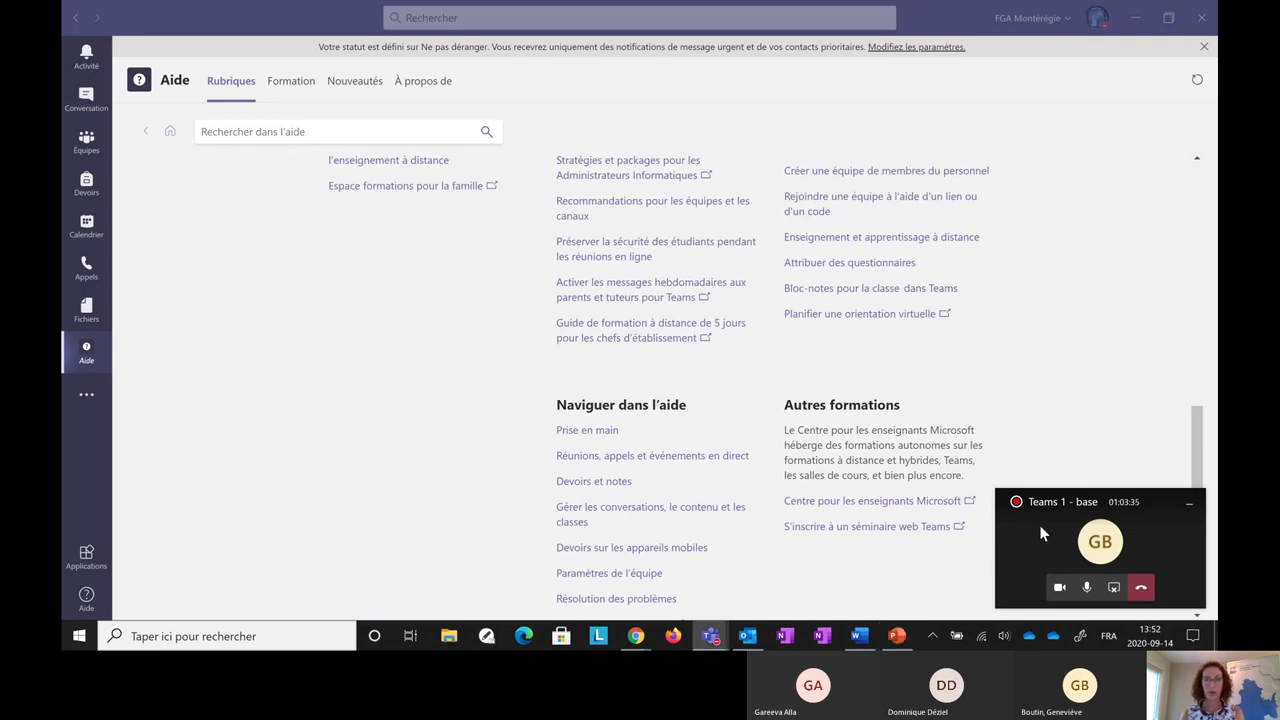
{"action": "left_click", "coordinate": [1104, 542]}
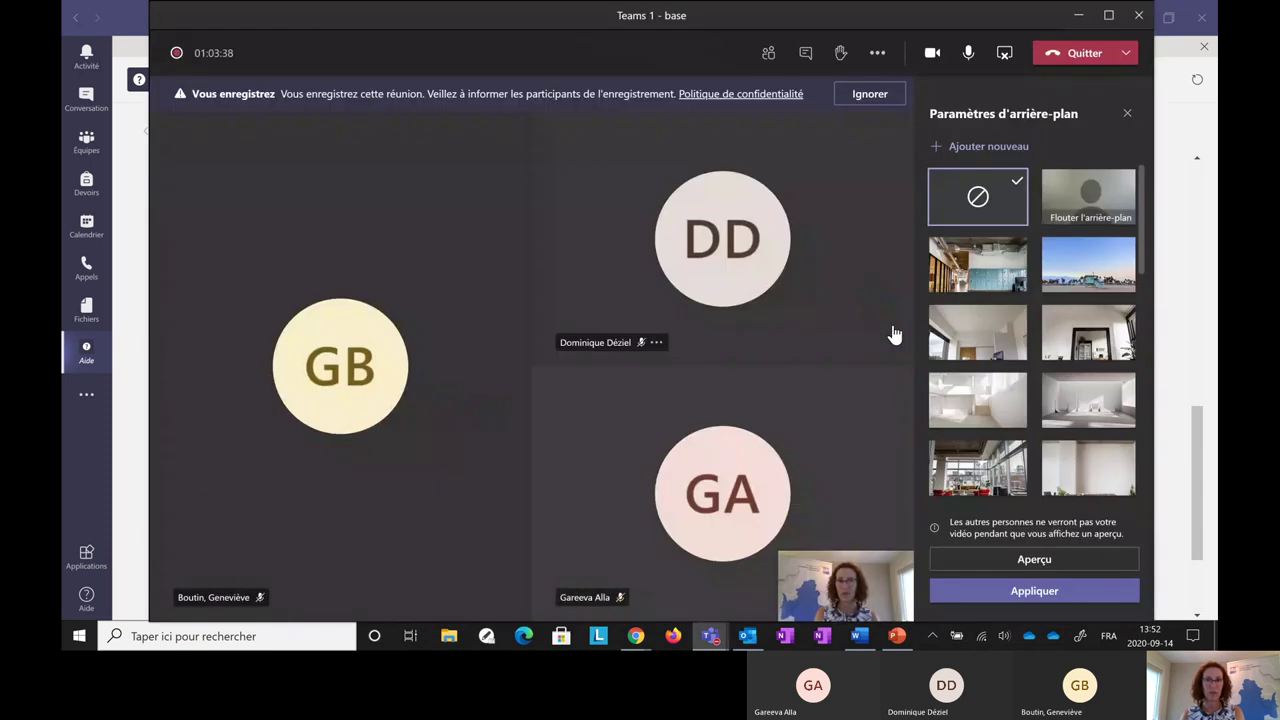
{"action": "left_click", "coordinate": [1128, 114]}
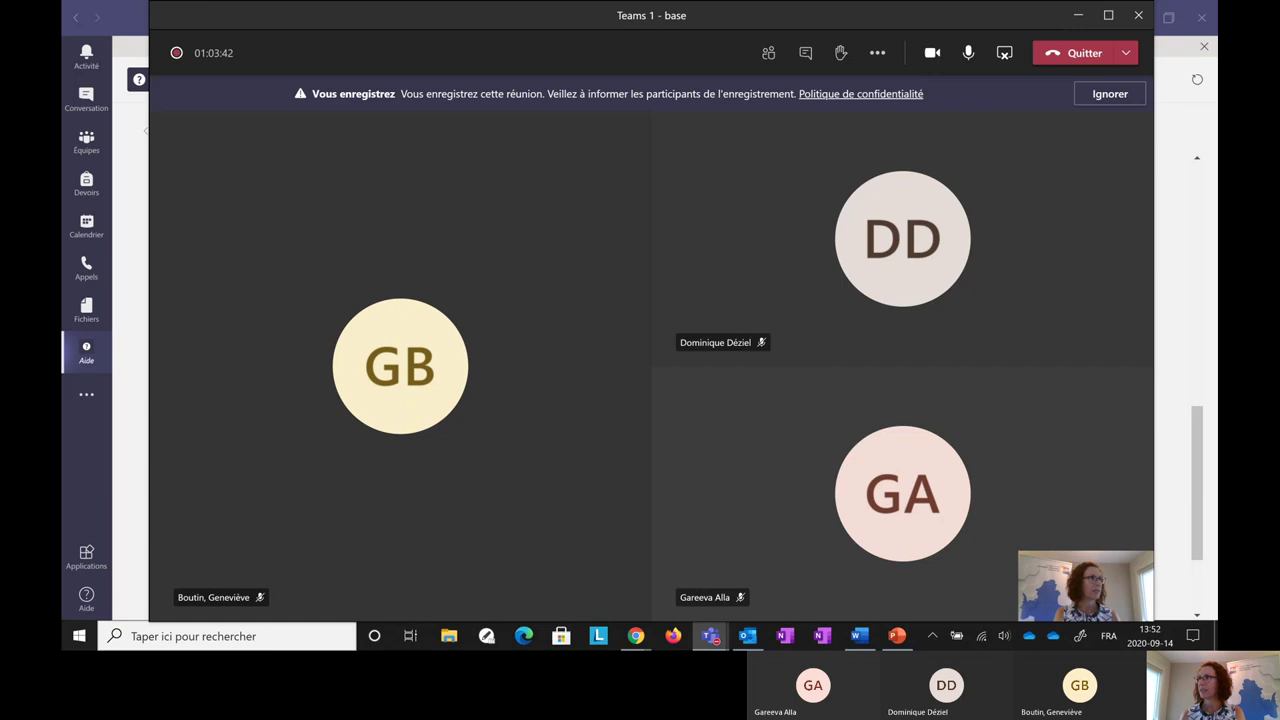
Switch to the PowerPoint presentation about Teams basics and show its Ressources de formation slide in a maximised window.
{"action": "left_click", "coordinate": [1210, 235]}
{"action": "left_click_drag", "start_coordinate": [1210, 235], "coordinate": [609, 164]}
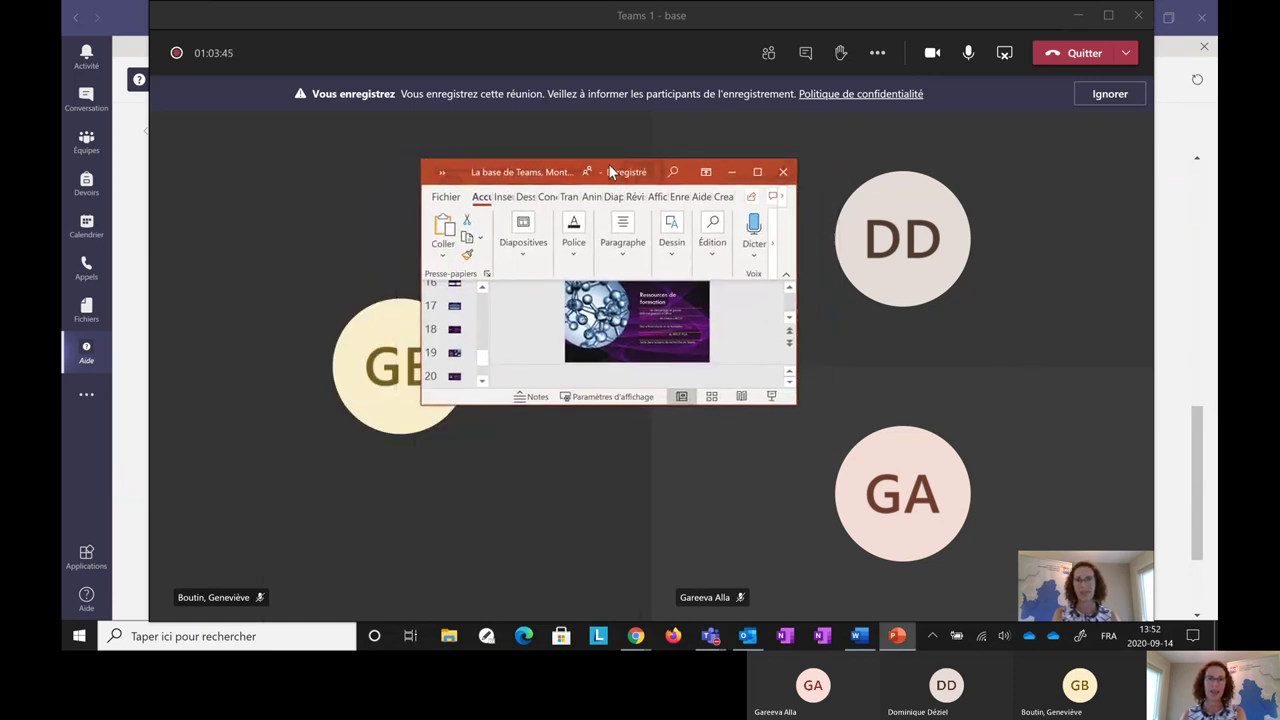
{"action": "left_click", "coordinate": [759, 175]}
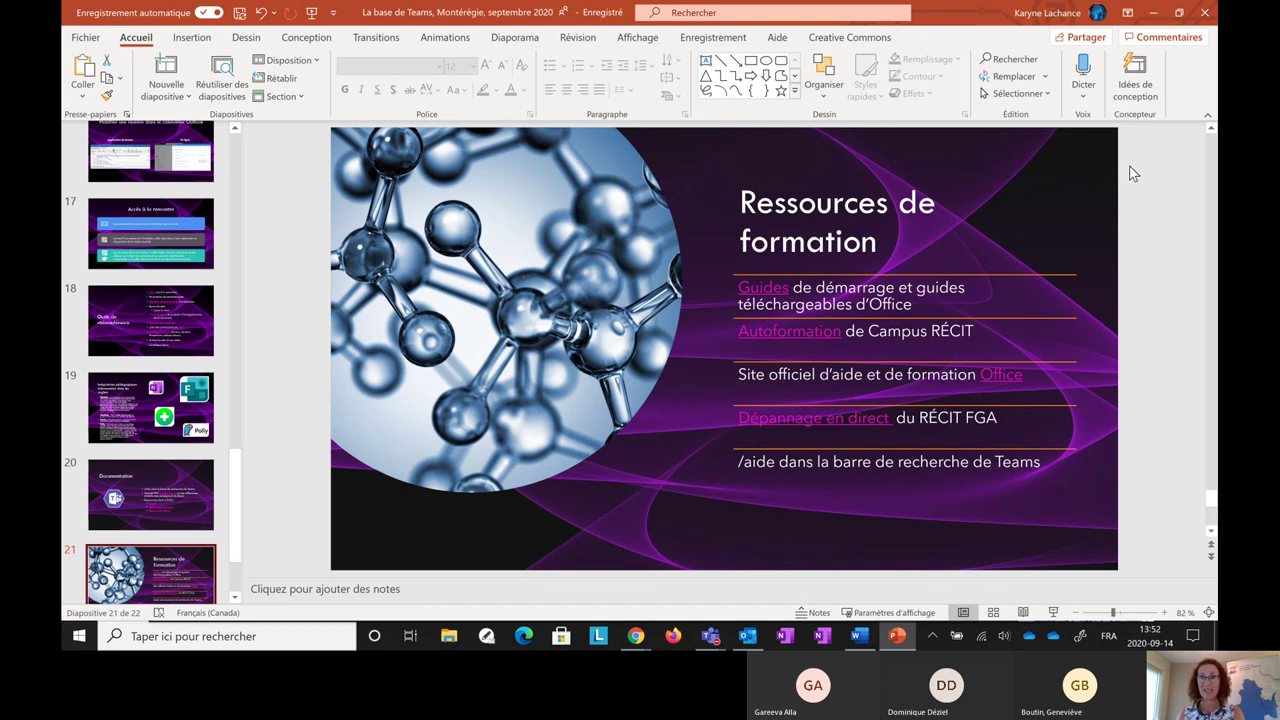
{"action": "left_click", "coordinate": [1155, 13]}
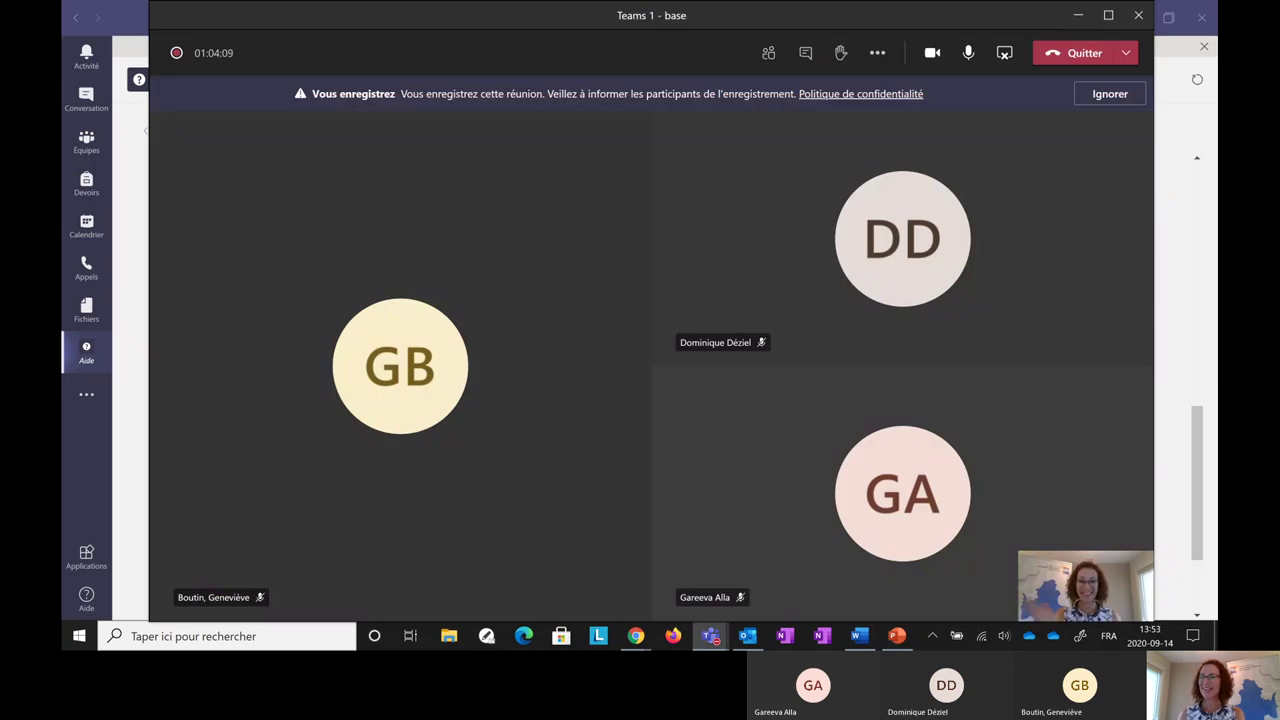
{"action": "key", "text": "alt+Tab"}
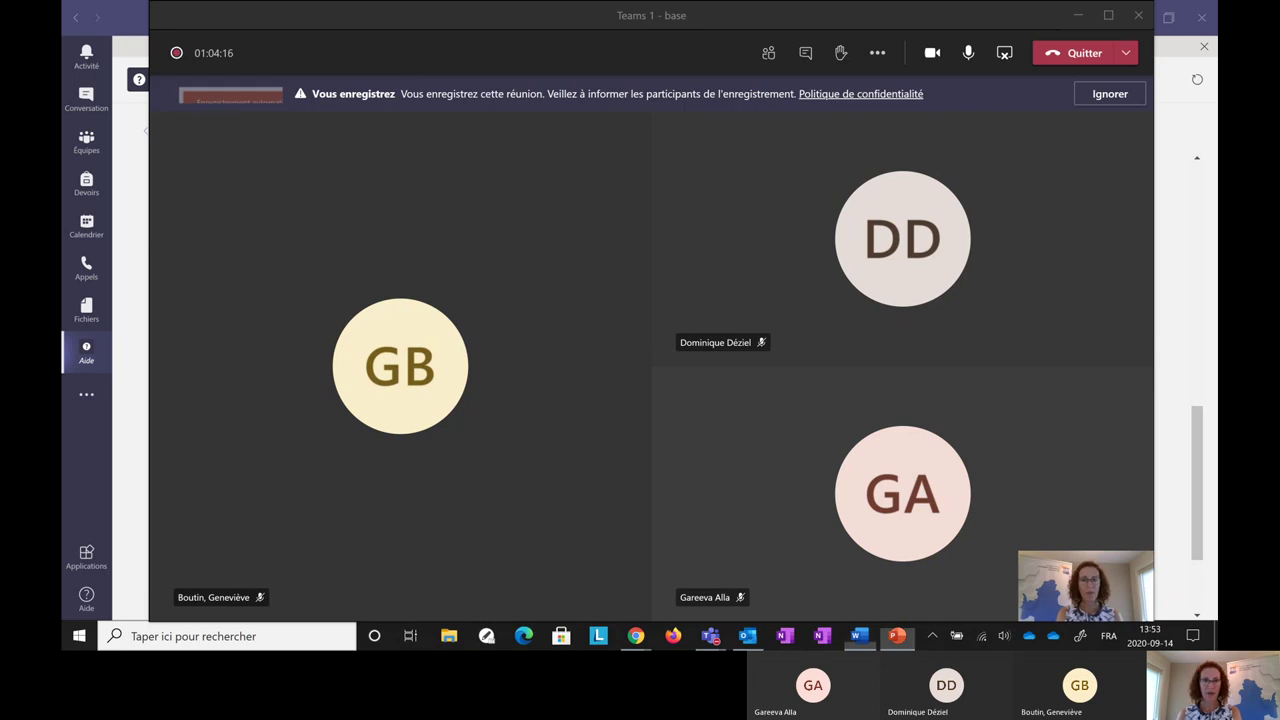
{"action": "key", "text": "alt+Tab"}
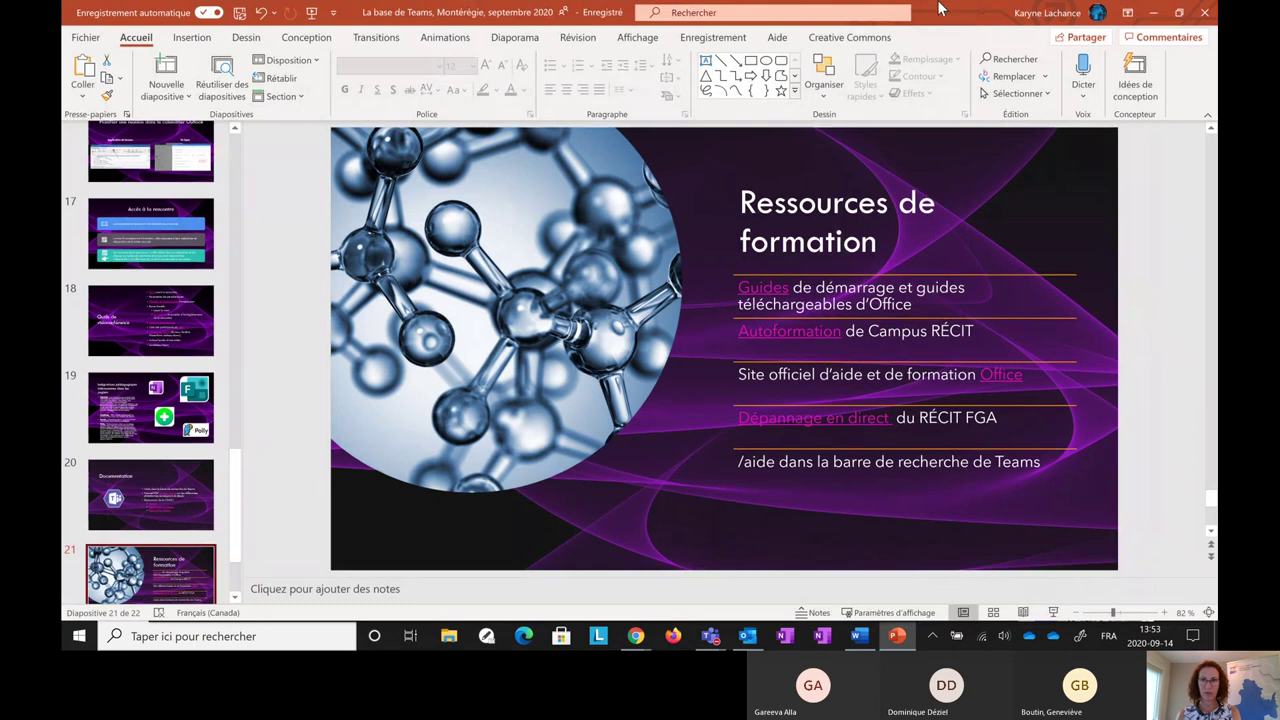
Switch to the main Teams window, open the account settings, and review the Général options for theme, layout and application behaviour.
{"action": "key", "text": "alt+Tab"}
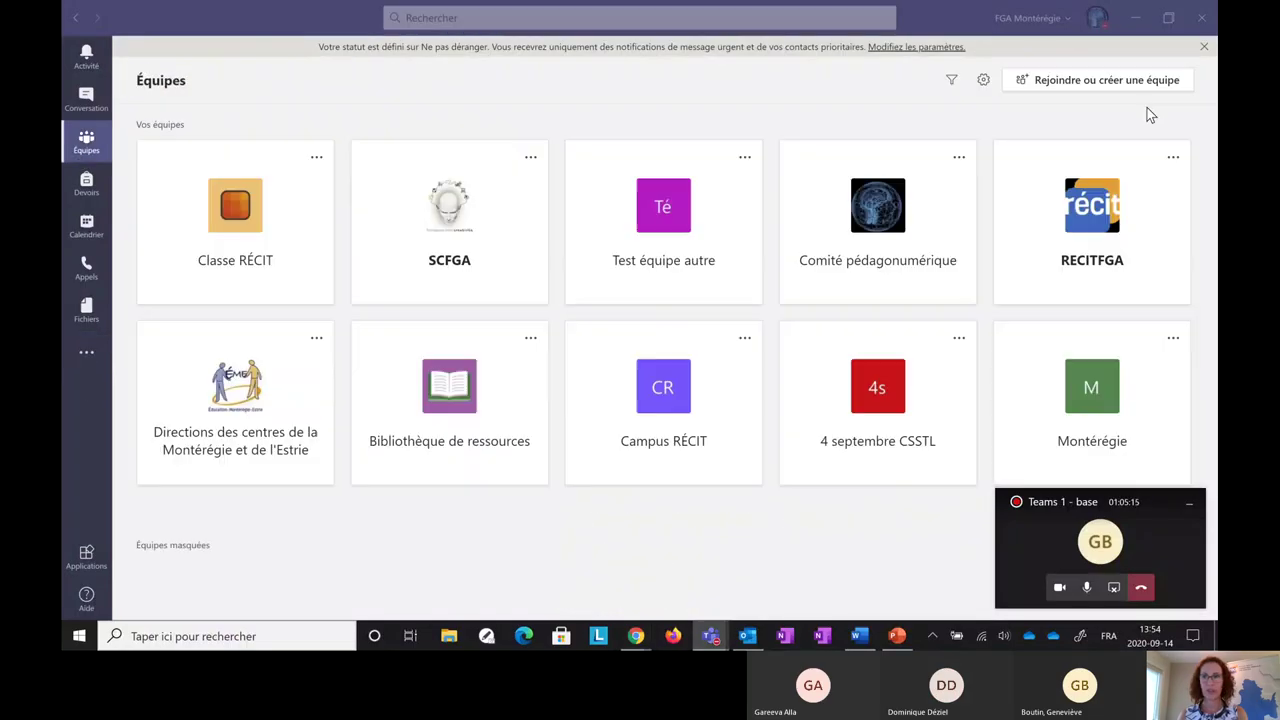
{"action": "left_click", "coordinate": [1150, 115]}
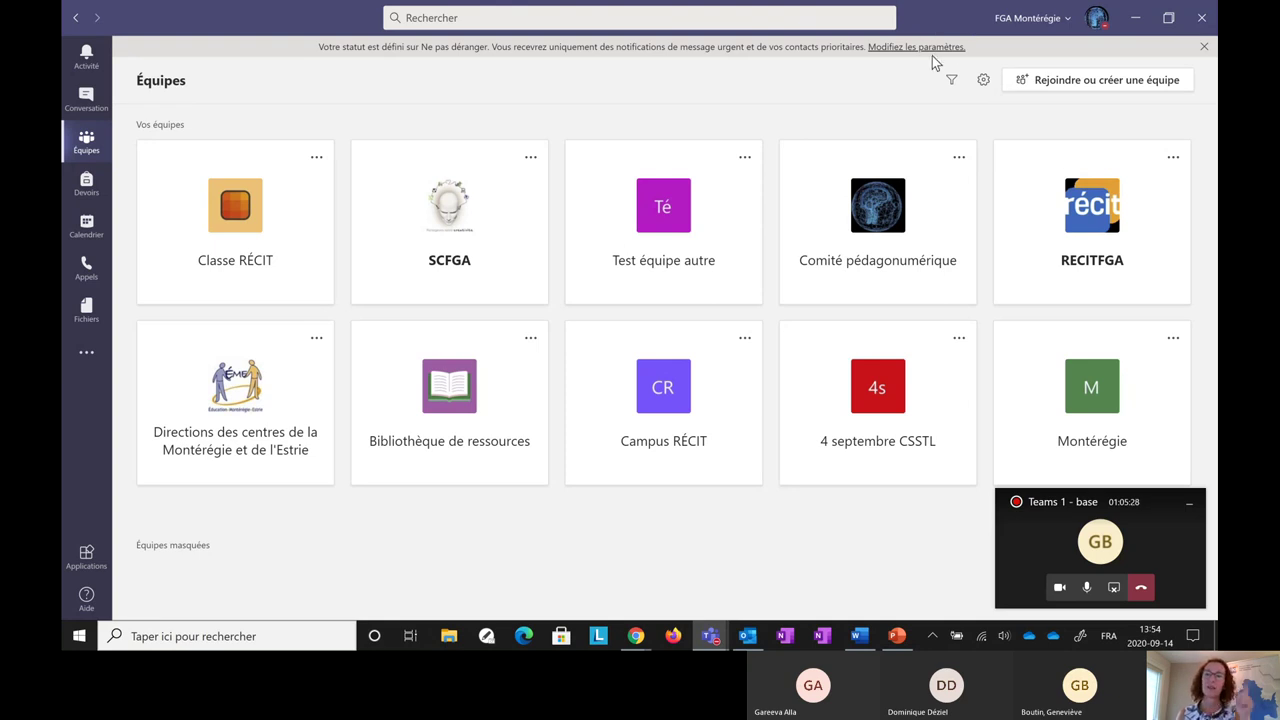
{"action": "left_click", "coordinate": [1097, 20]}
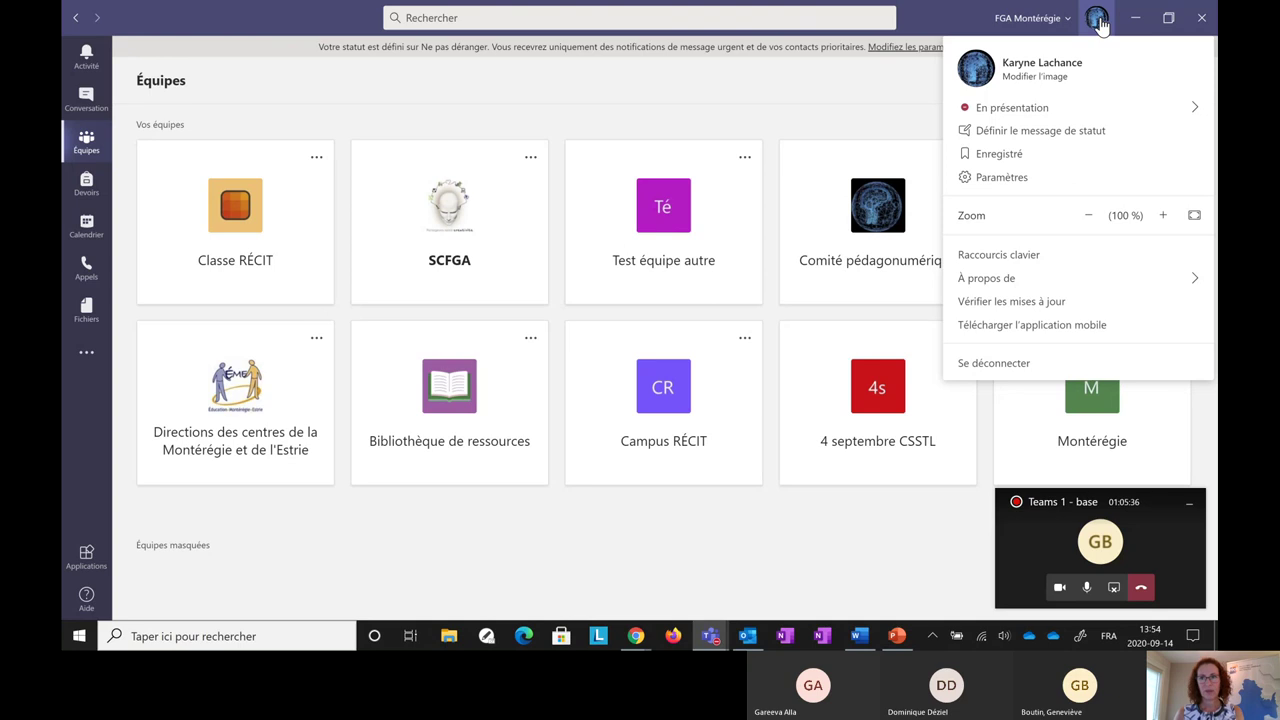
{"action": "left_click", "coordinate": [1000, 178]}
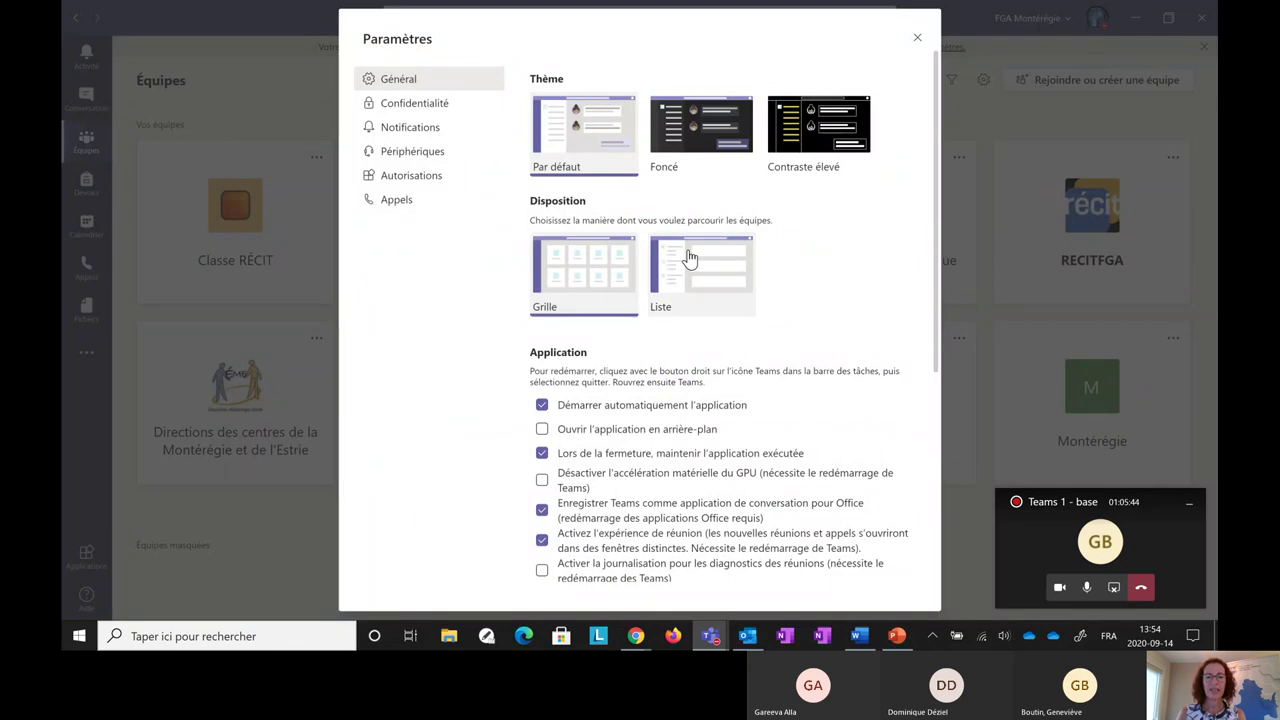
{"action": "scroll", "coordinate": [771, 280], "scroll_direction": "down", "scroll_amount": 3}
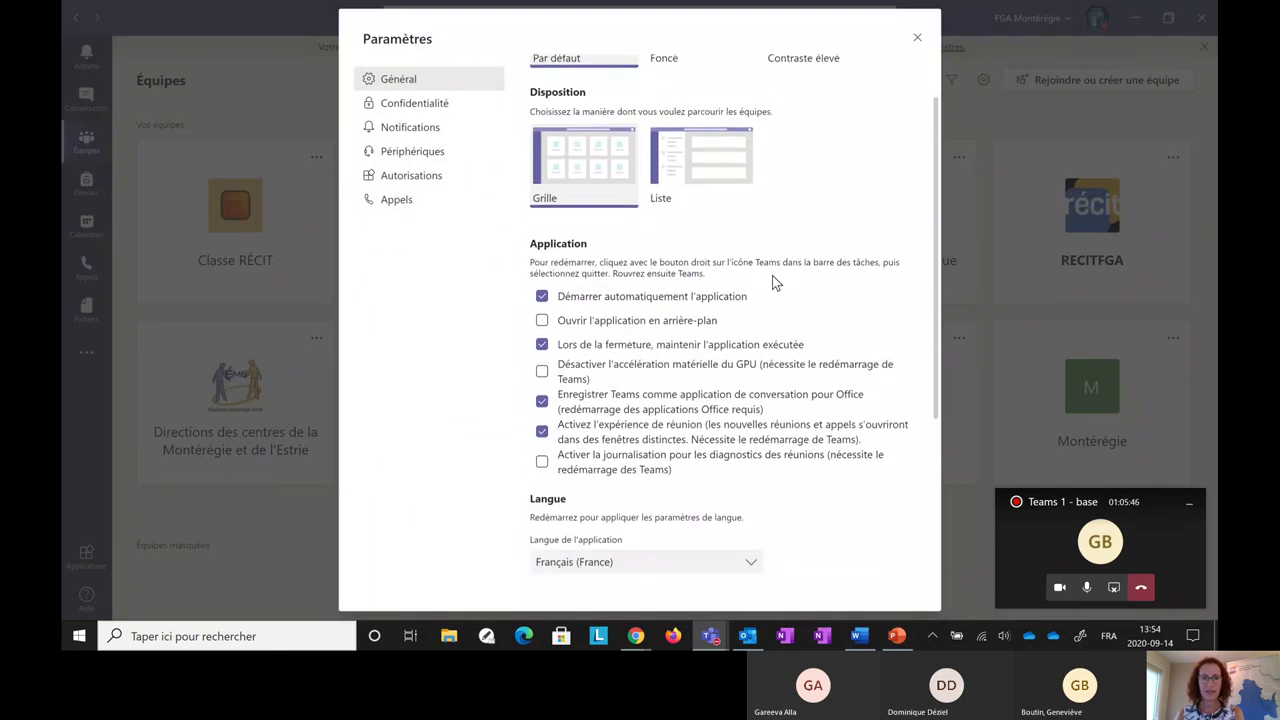
Review the application and language options in the Général settings, reopening the settings once, and close them.
{"action": "scroll", "coordinate": [773, 283], "scroll_direction": "up", "scroll_amount": 2}
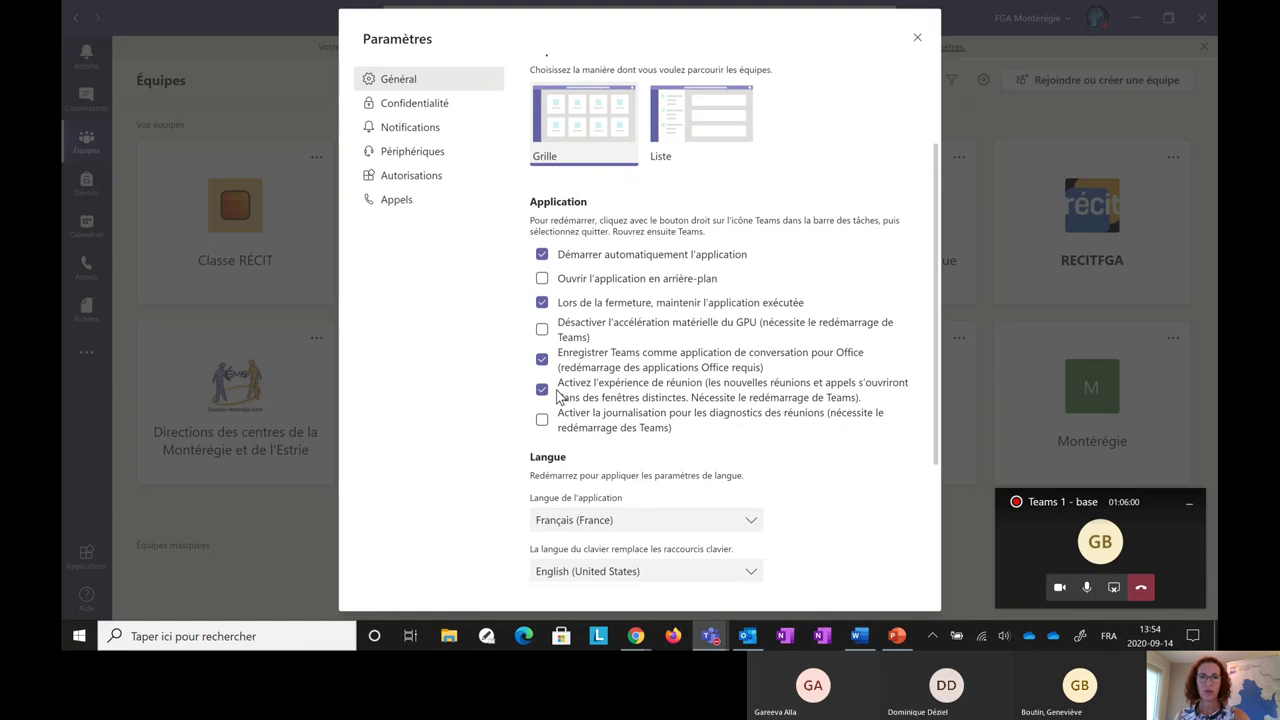
{"action": "left_click", "coordinate": [918, 40]}
{"action": "left_click", "coordinate": [1097, 18]}
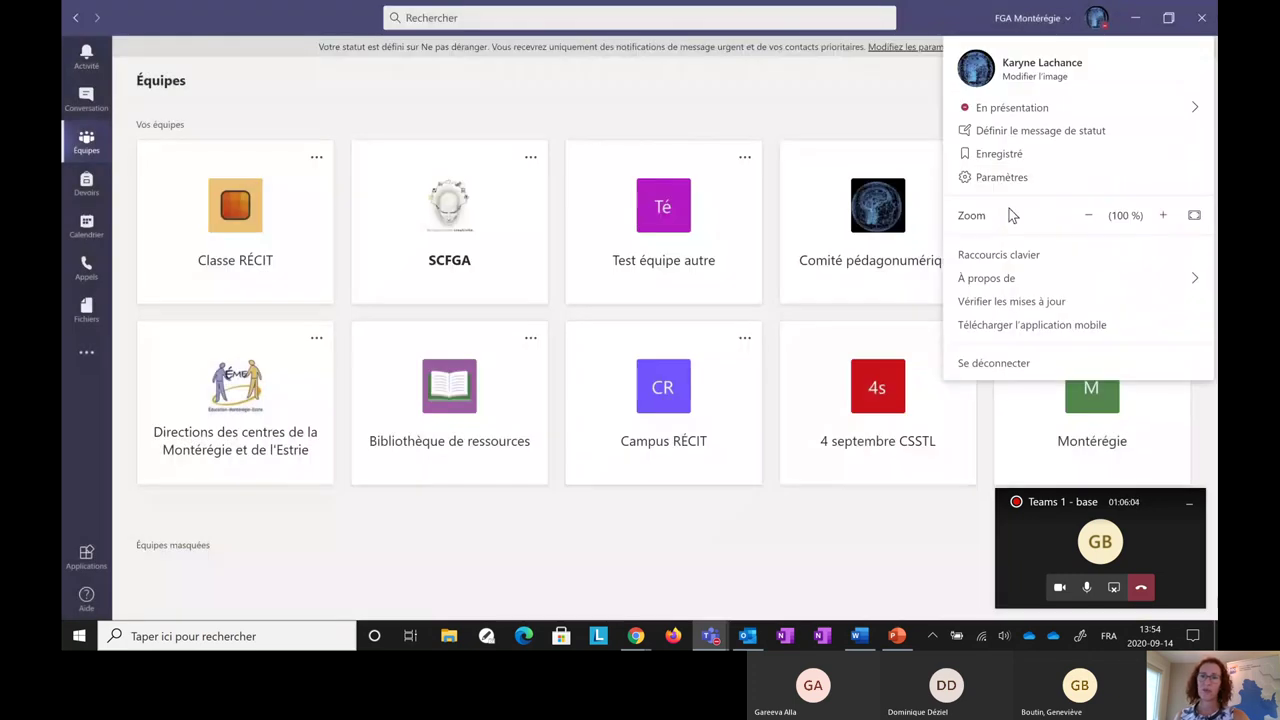
{"action": "left_click", "coordinate": [1000, 178]}
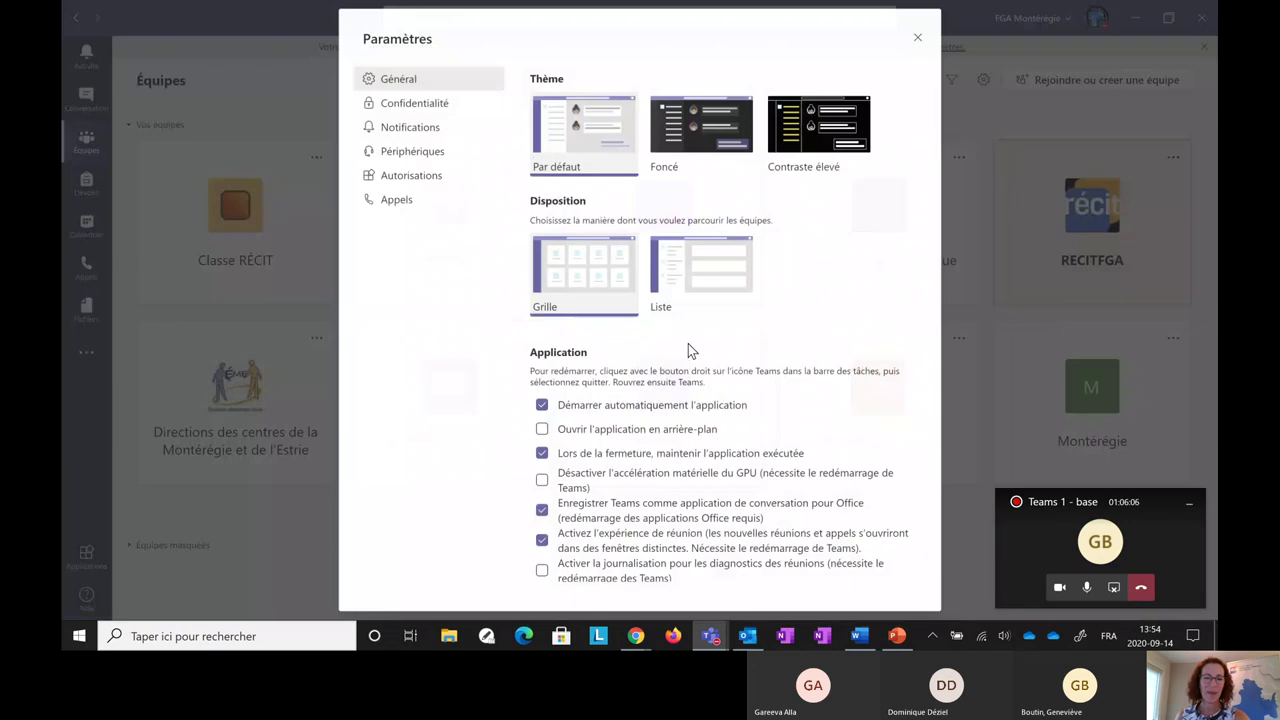
{"action": "scroll", "coordinate": [690, 348], "scroll_direction": "down", "scroll_amount": 4}
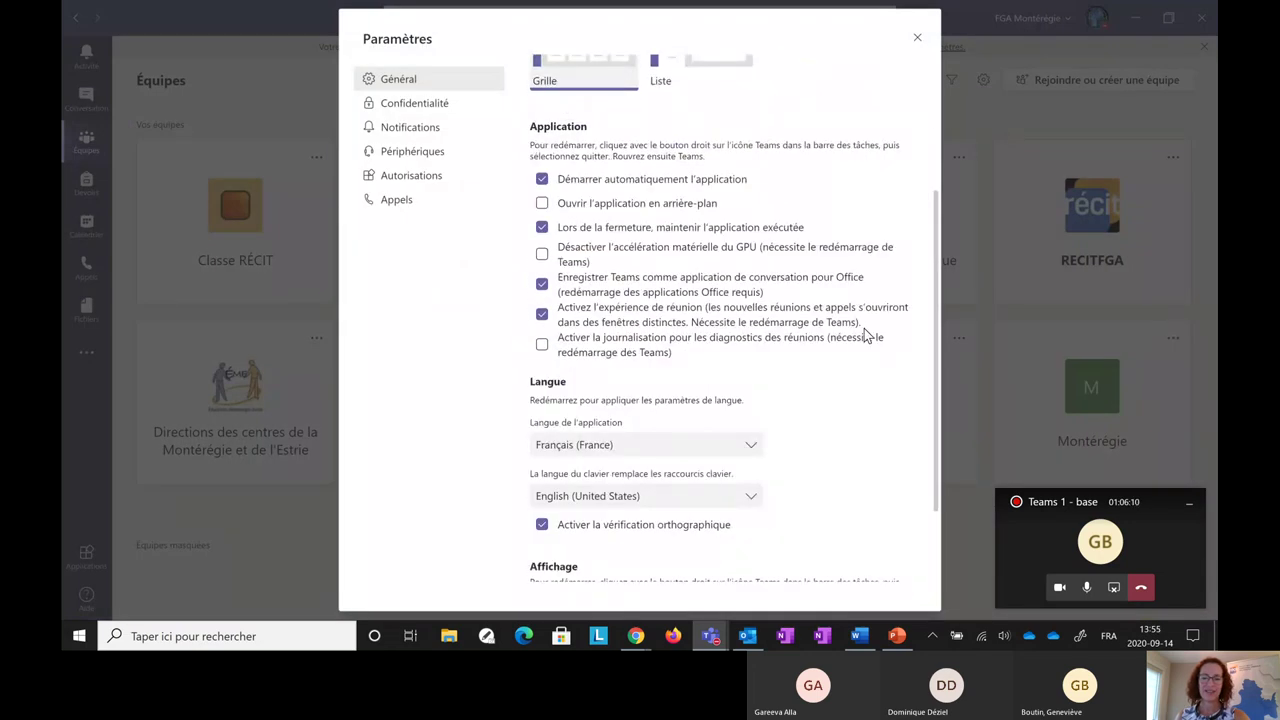
{"action": "left_click", "coordinate": [917, 38]}
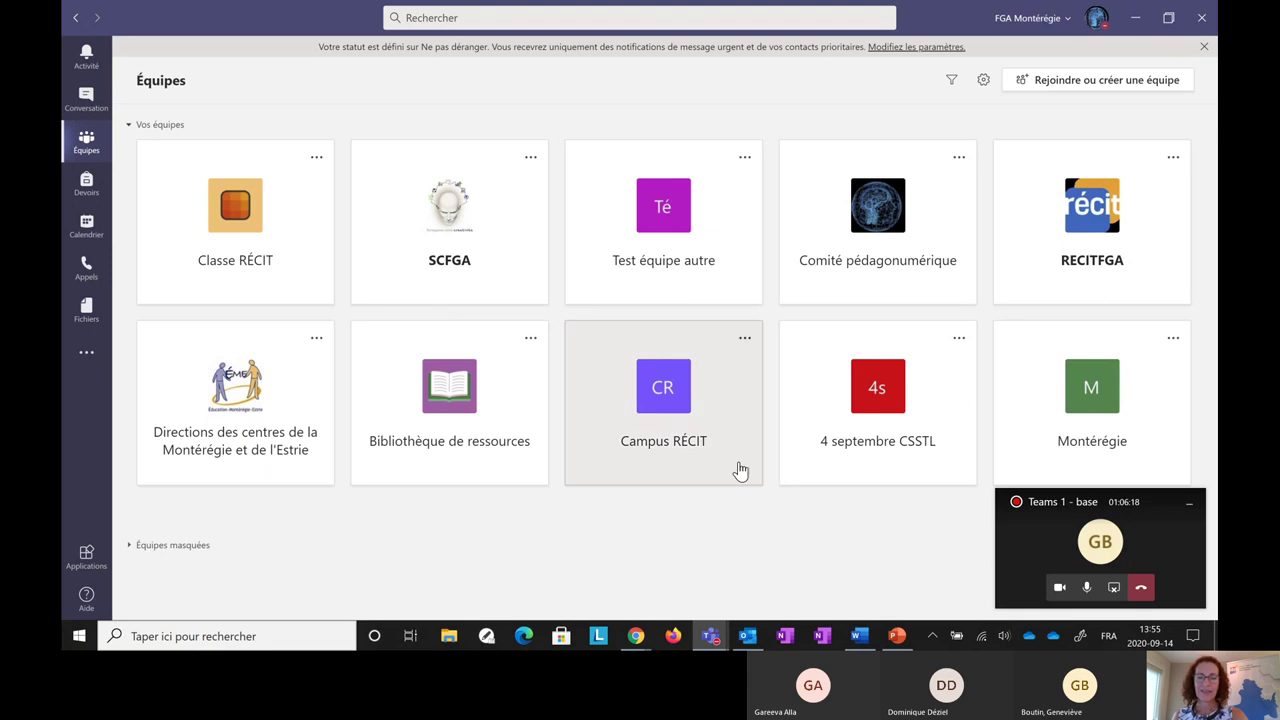
Show the Quitter command for Teams without running it, and briefly bring up the Teams 1 - base meeting window.
{"action": "right_click", "coordinate": [711, 637]}
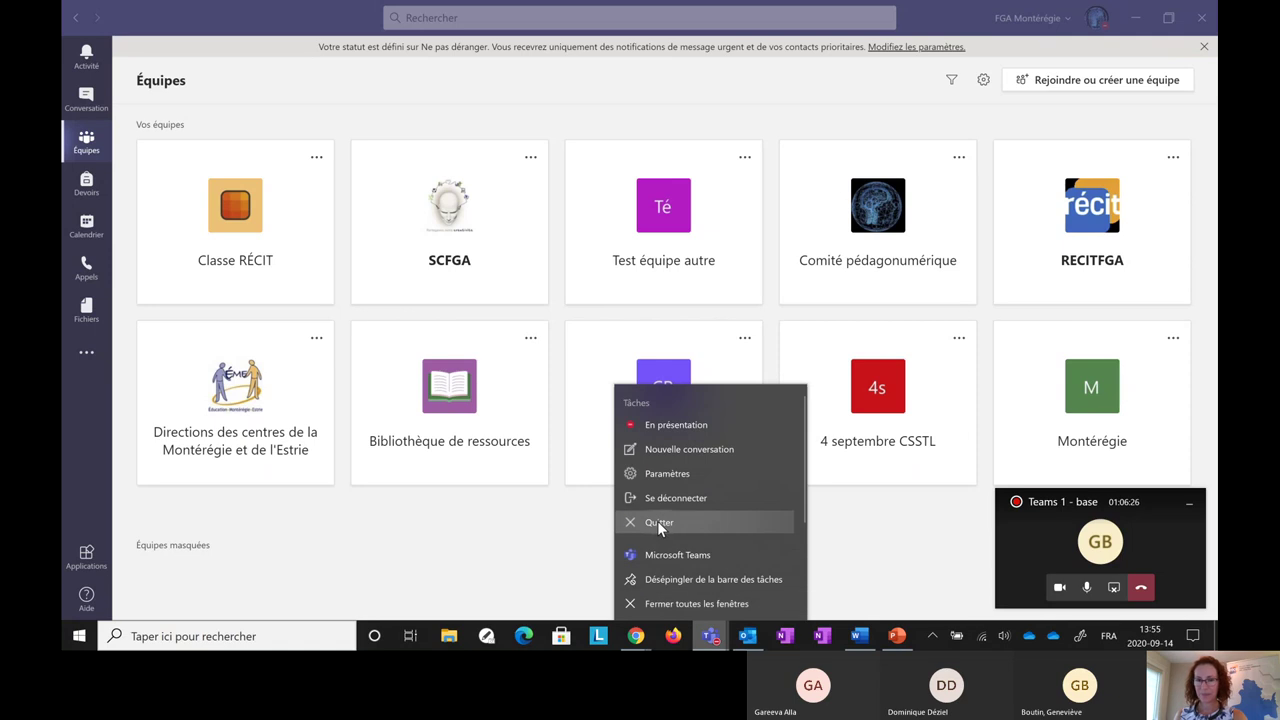
{"action": "left_click", "coordinate": [902, 529]}
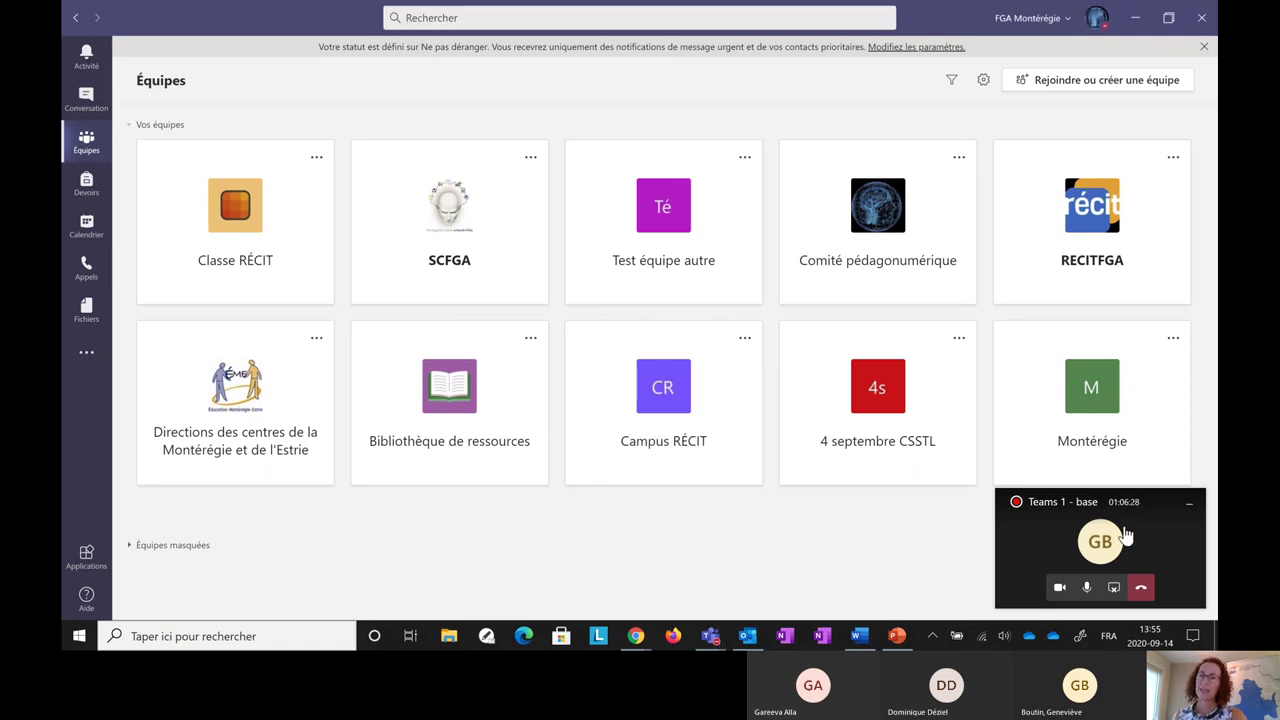
{"action": "left_click", "coordinate": [1122, 540]}
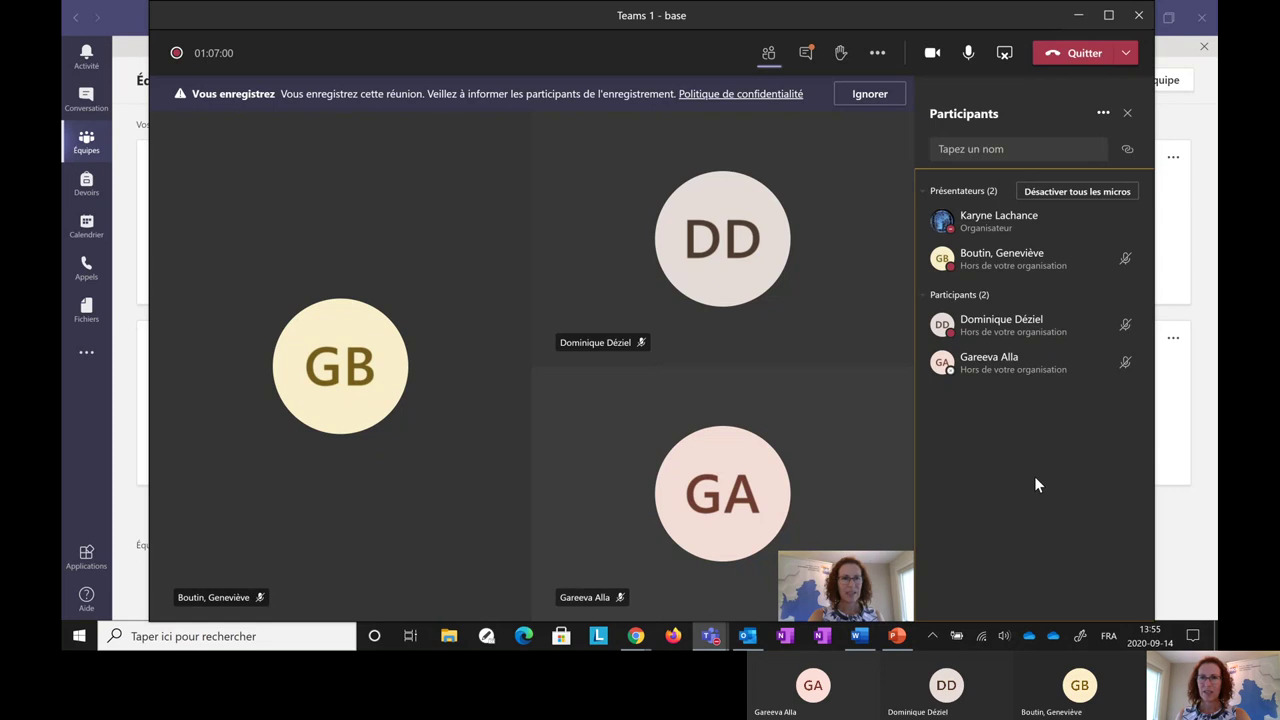
{"action": "left_click", "coordinate": [1078, 22]}
Review the Notifications settings in the account settings, including the choices for Mes mentions, and close them without changing anything.
{"action": "left_click", "coordinate": [1097, 18]}
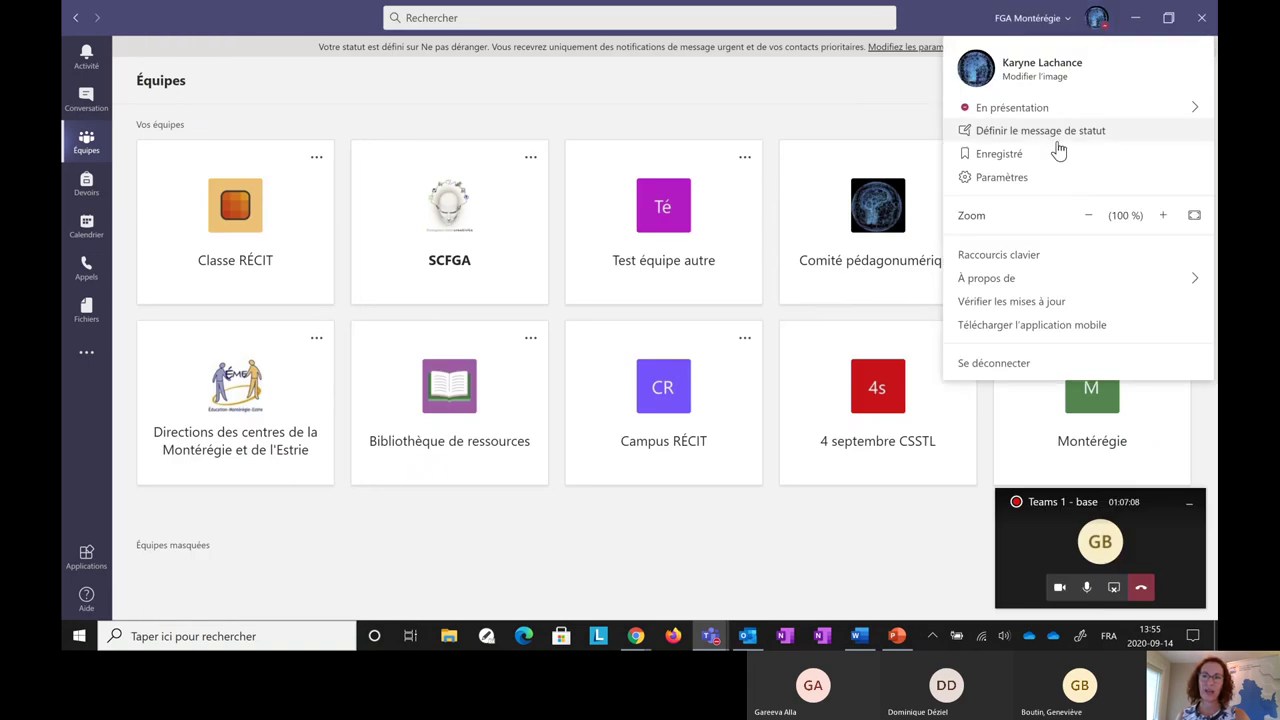
{"action": "left_click", "coordinate": [1003, 177]}
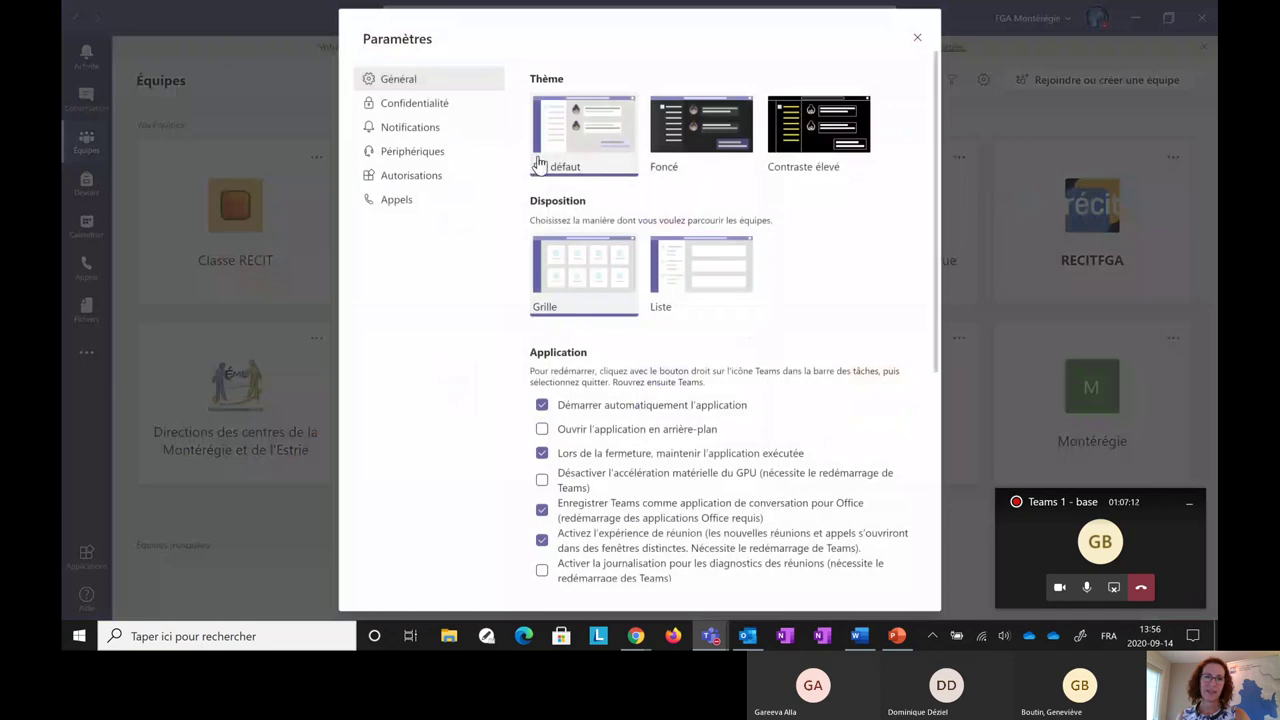
{"action": "left_click", "coordinate": [427, 129]}
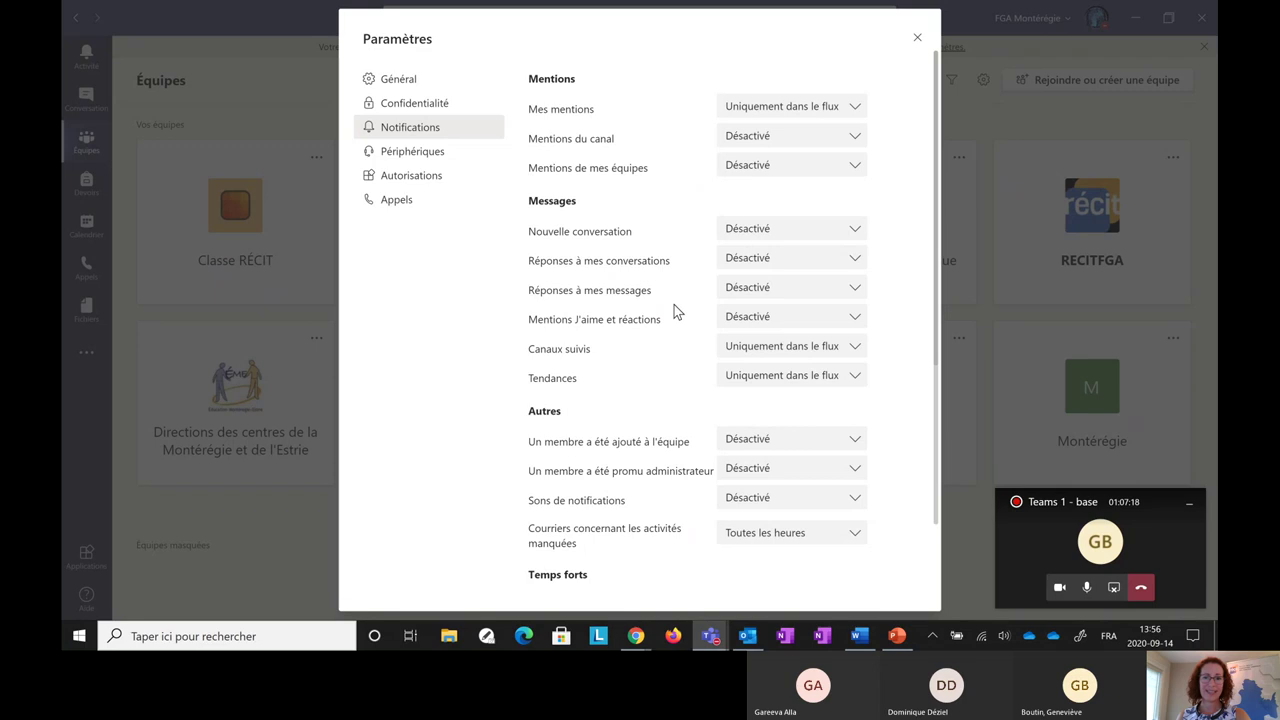
{"action": "scroll", "coordinate": [674, 330], "scroll_direction": "down", "scroll_amount": 2}
{"action": "scroll", "coordinate": [674, 341], "scroll_direction": "down", "scroll_amount": 3}
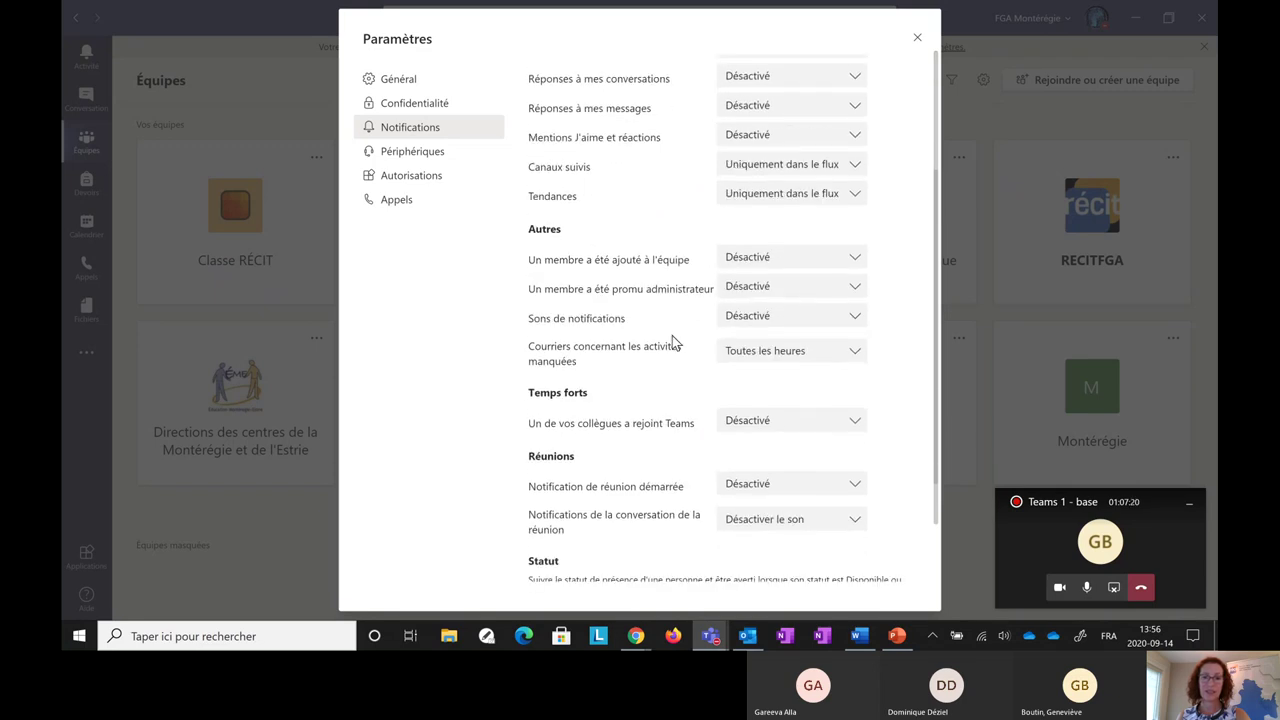
{"action": "scroll", "coordinate": [659, 521], "scroll_direction": "up", "scroll_amount": 5}
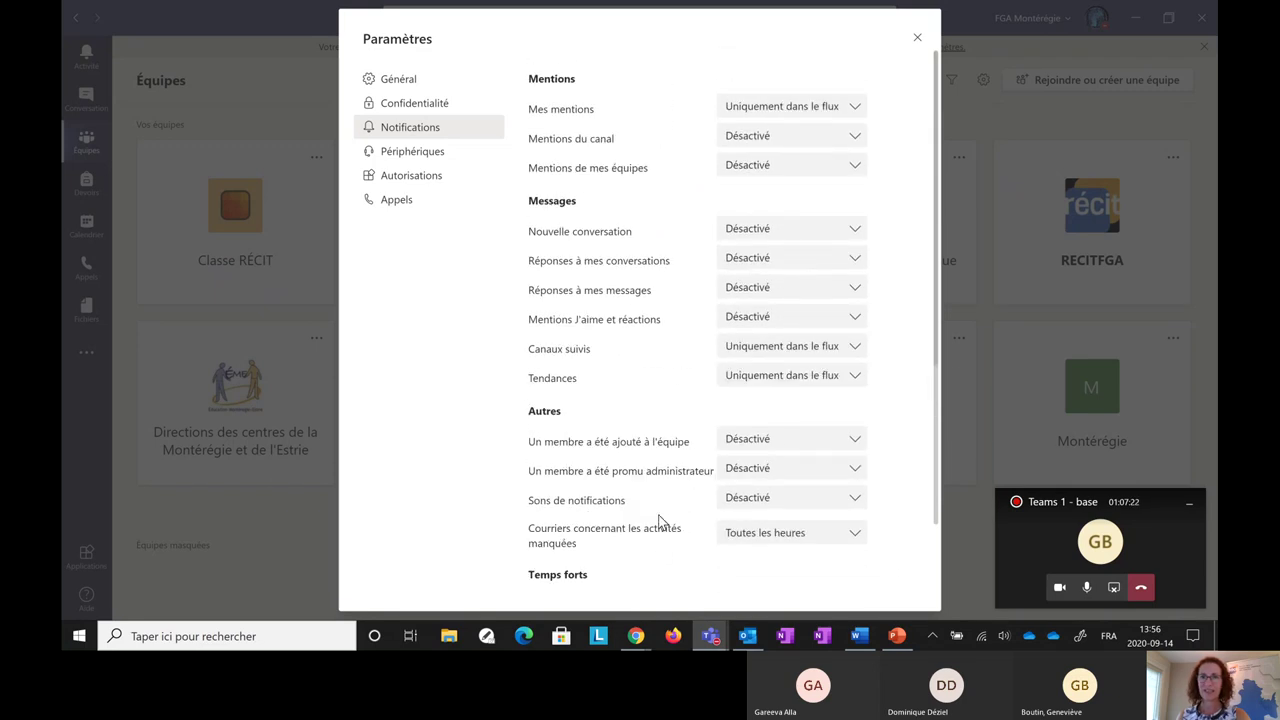
{"action": "left_click", "coordinate": [852, 108]}
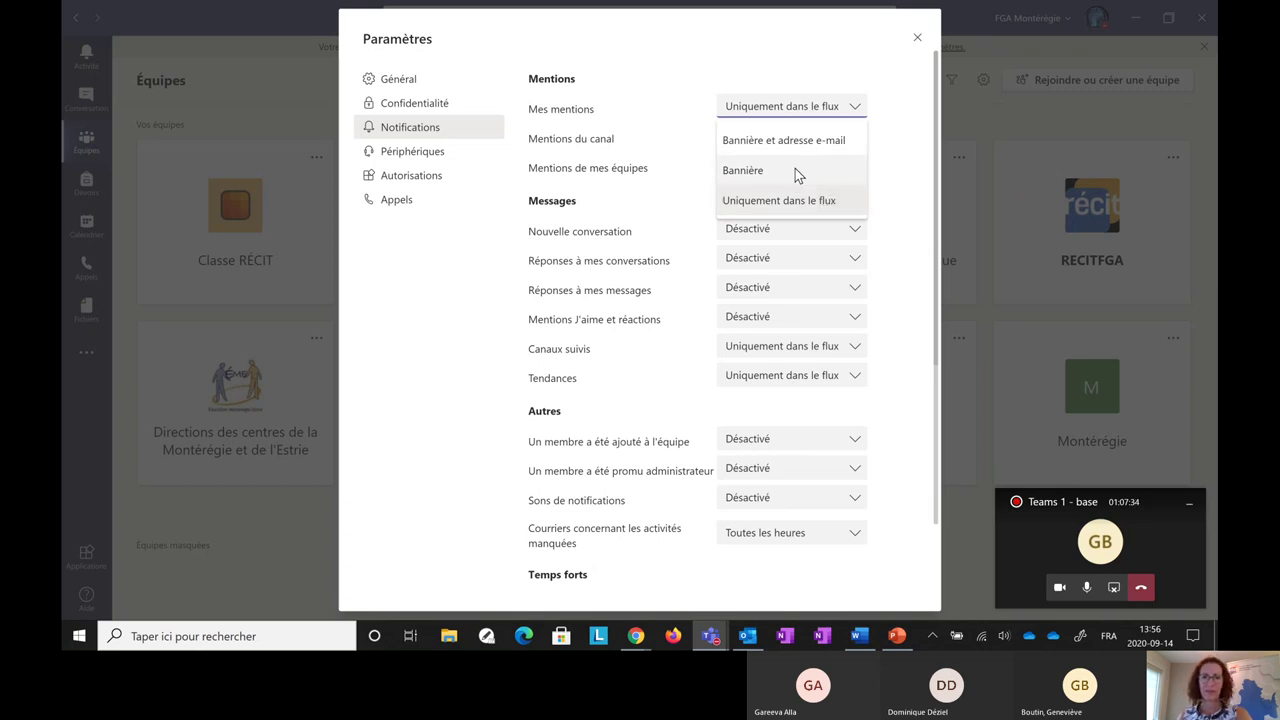
{"action": "left_click", "coordinate": [916, 42]}
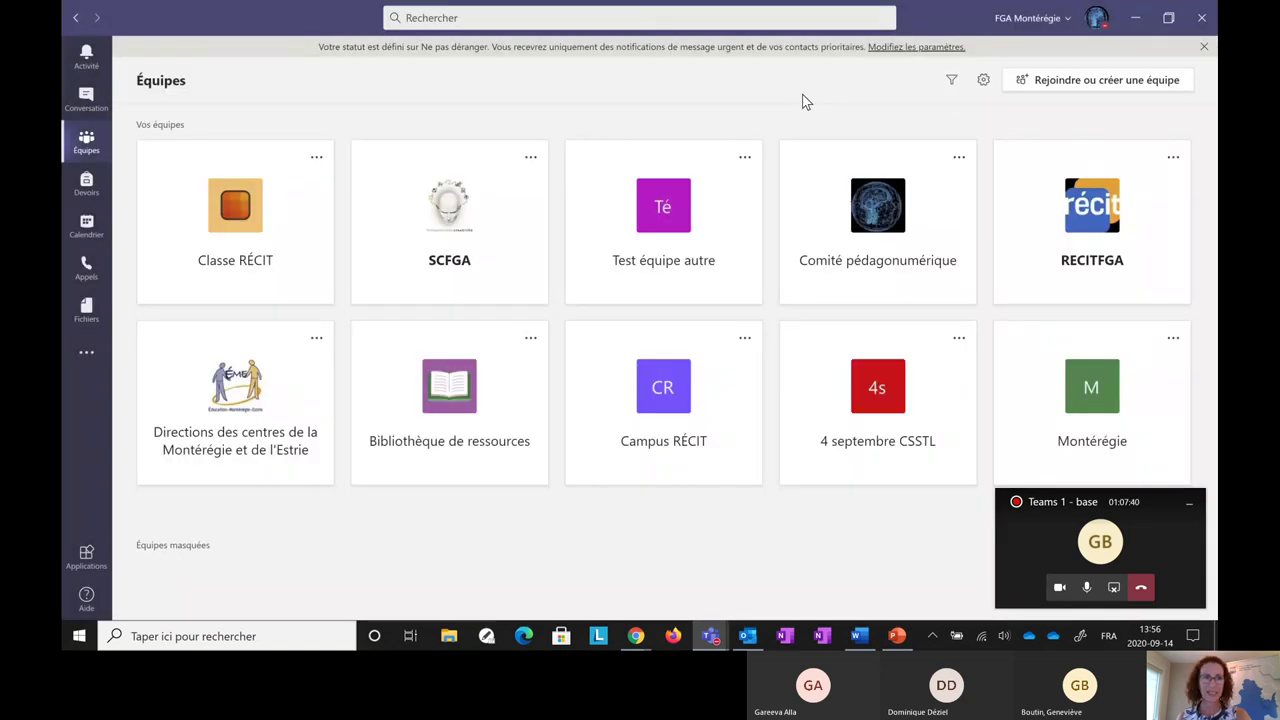
Show the notification options of the Teams 1 - base chat and of the Général channel in the Classe RÉCIT team, changing nothing.
{"action": "left_click", "coordinate": [86, 100]}
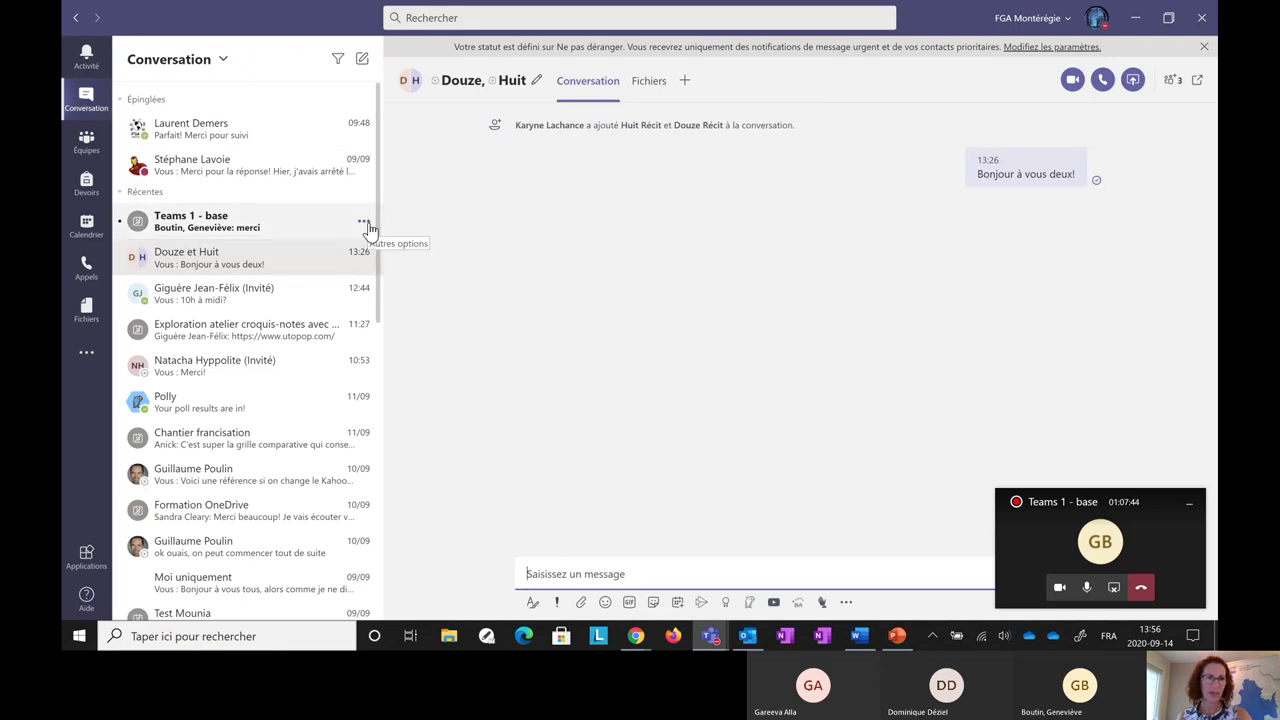
{"action": "left_click", "coordinate": [364, 222]}
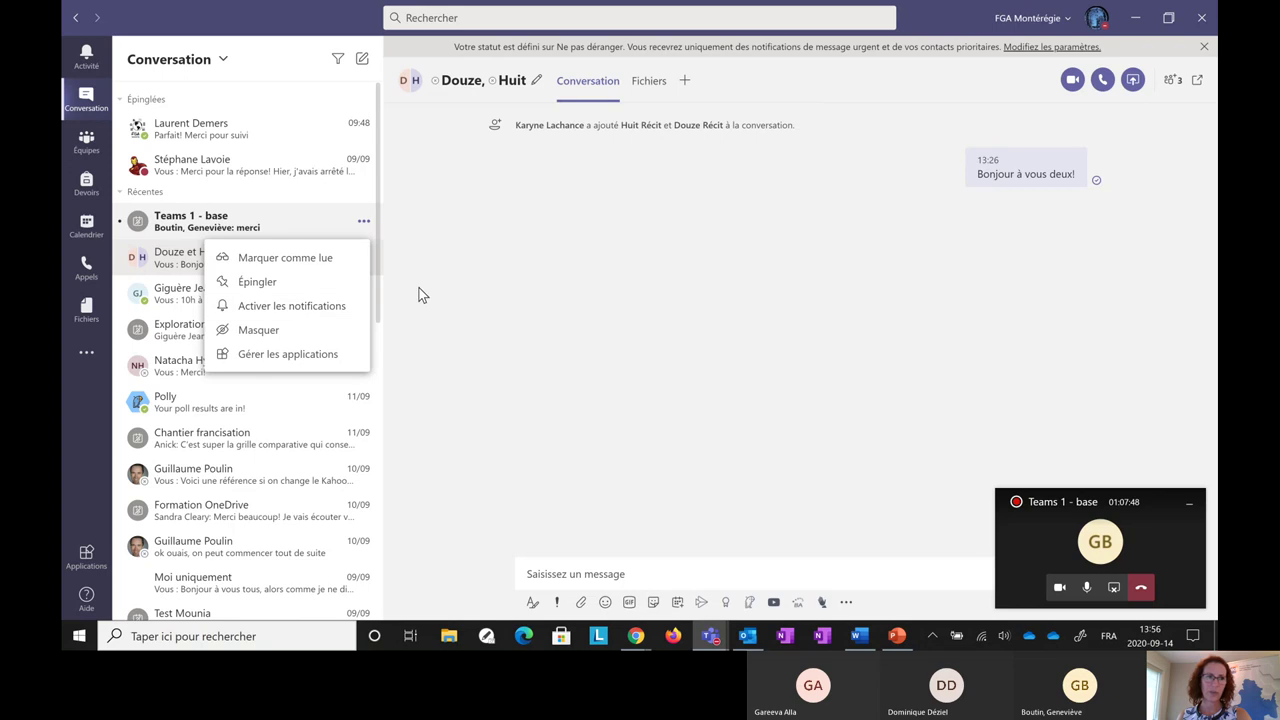
{"action": "left_click", "coordinate": [86, 143]}
{"action": "left_click", "coordinate": [268, 238]}
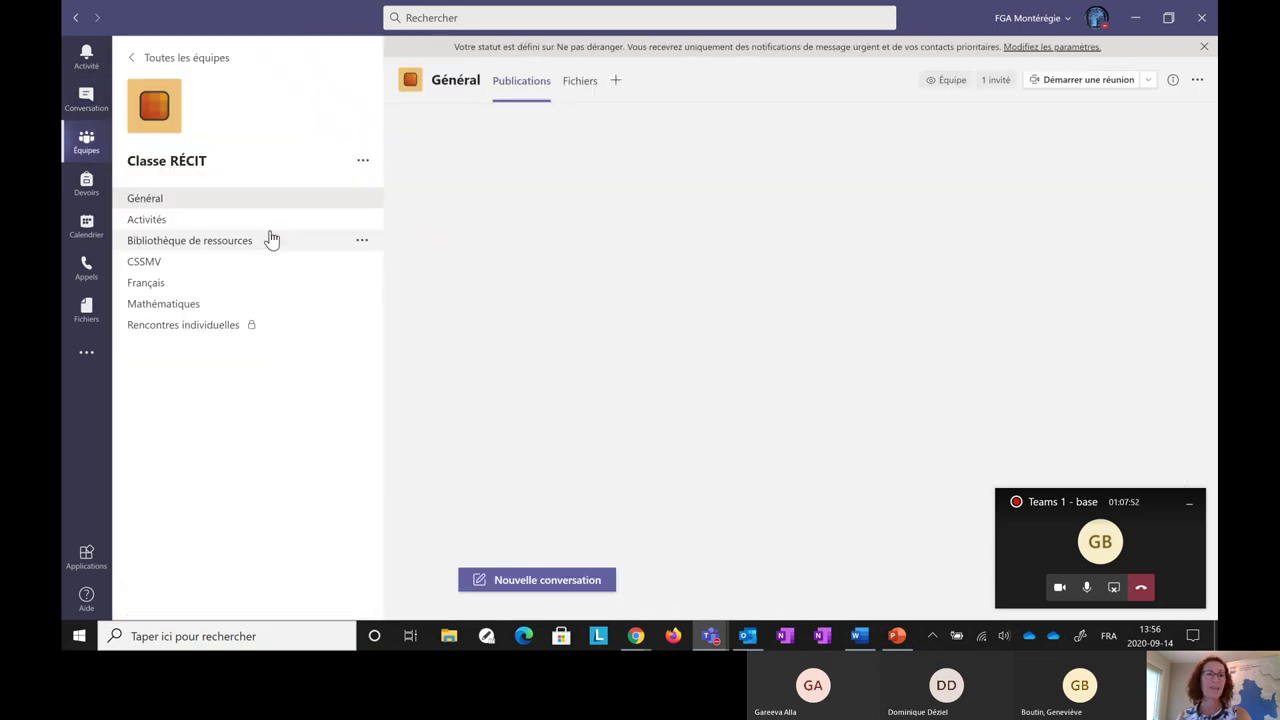
{"action": "left_click", "coordinate": [364, 162]}
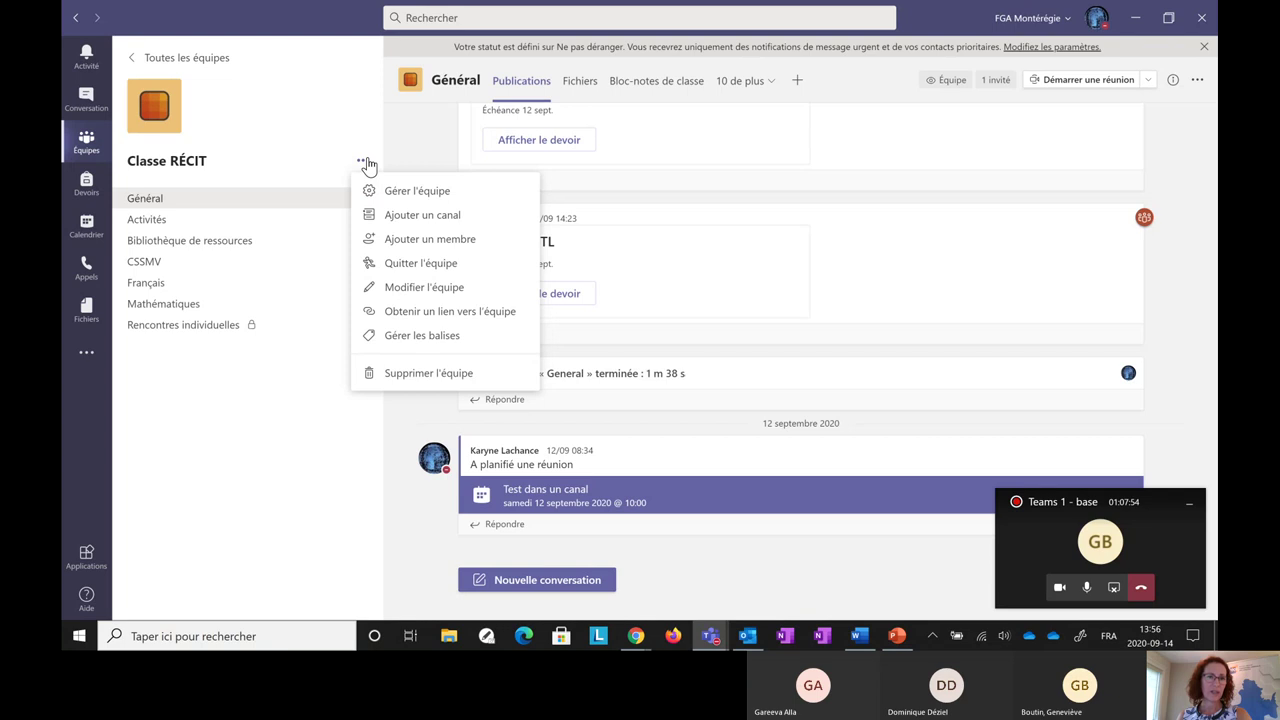
{"action": "left_click", "coordinate": [302, 210]}
{"action": "left_click", "coordinate": [364, 199]}
{"action": "mouse_move", "coordinate": [403, 231]}
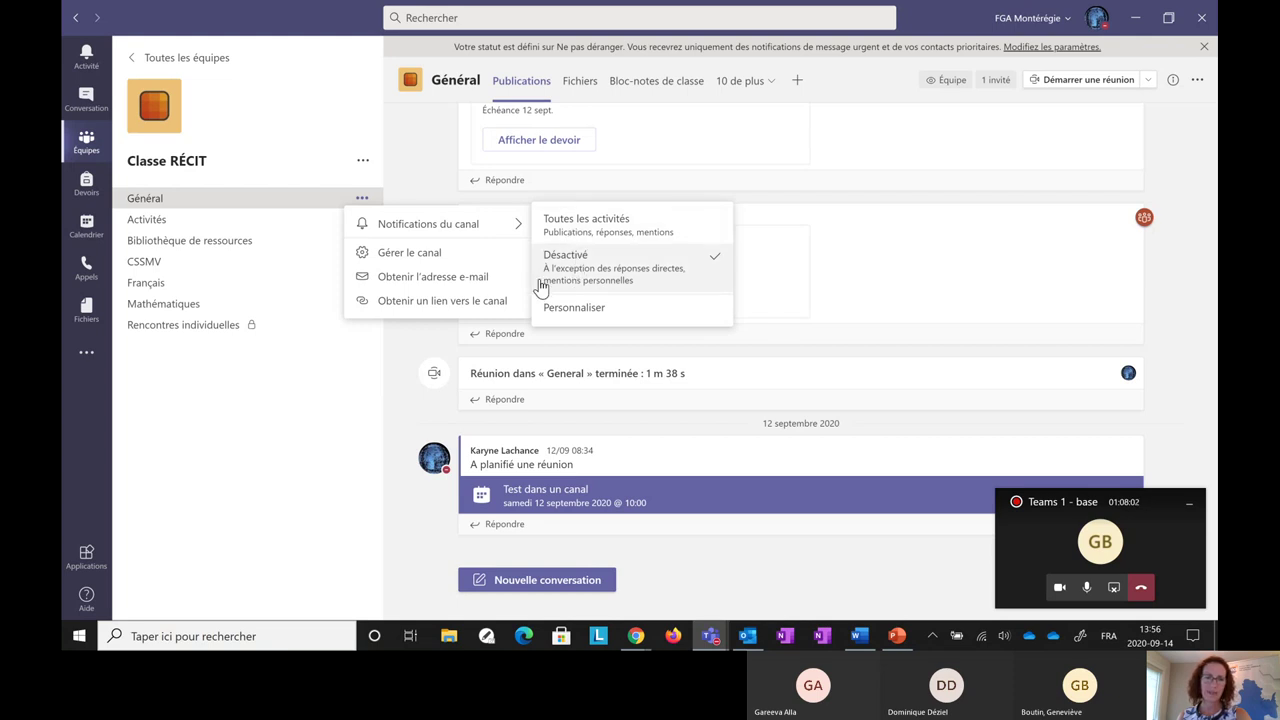
{"action": "left_click", "coordinate": [294, 489]}
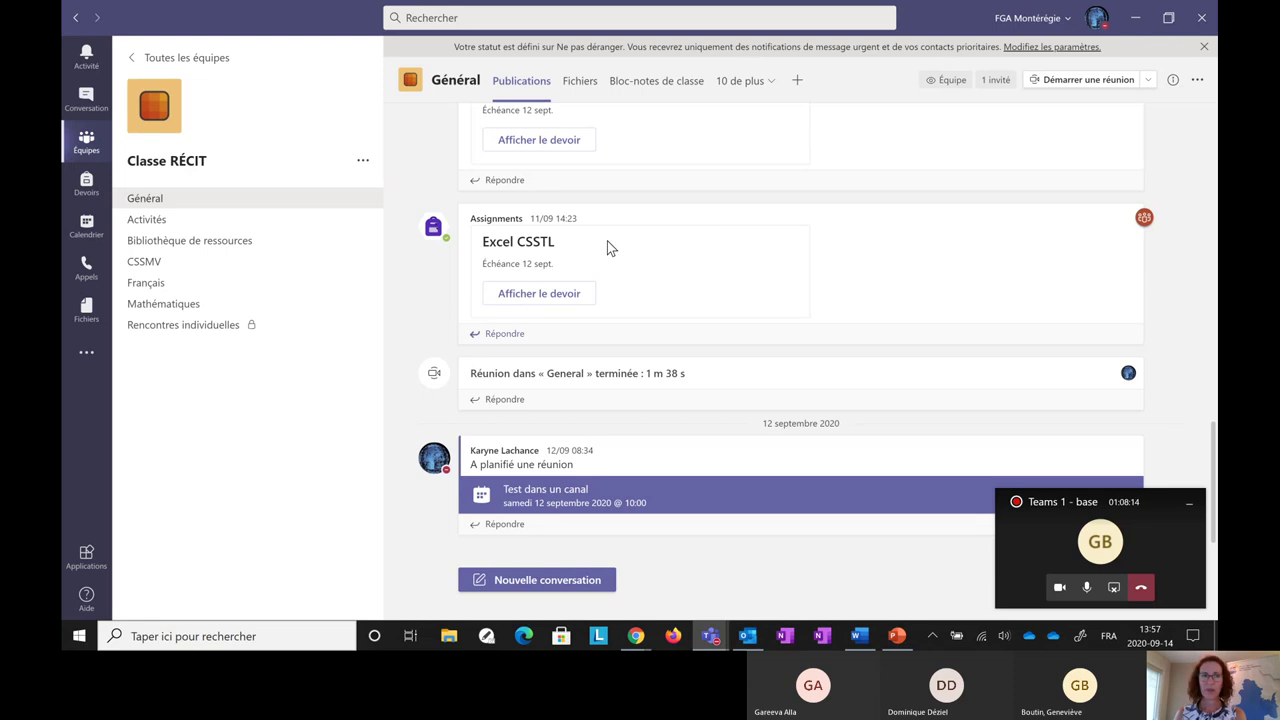
Return to the chat list, show the options for a recent guest conversation including Désactiver les notifications, and dismiss them.
{"action": "left_click", "coordinate": [72, 105]}
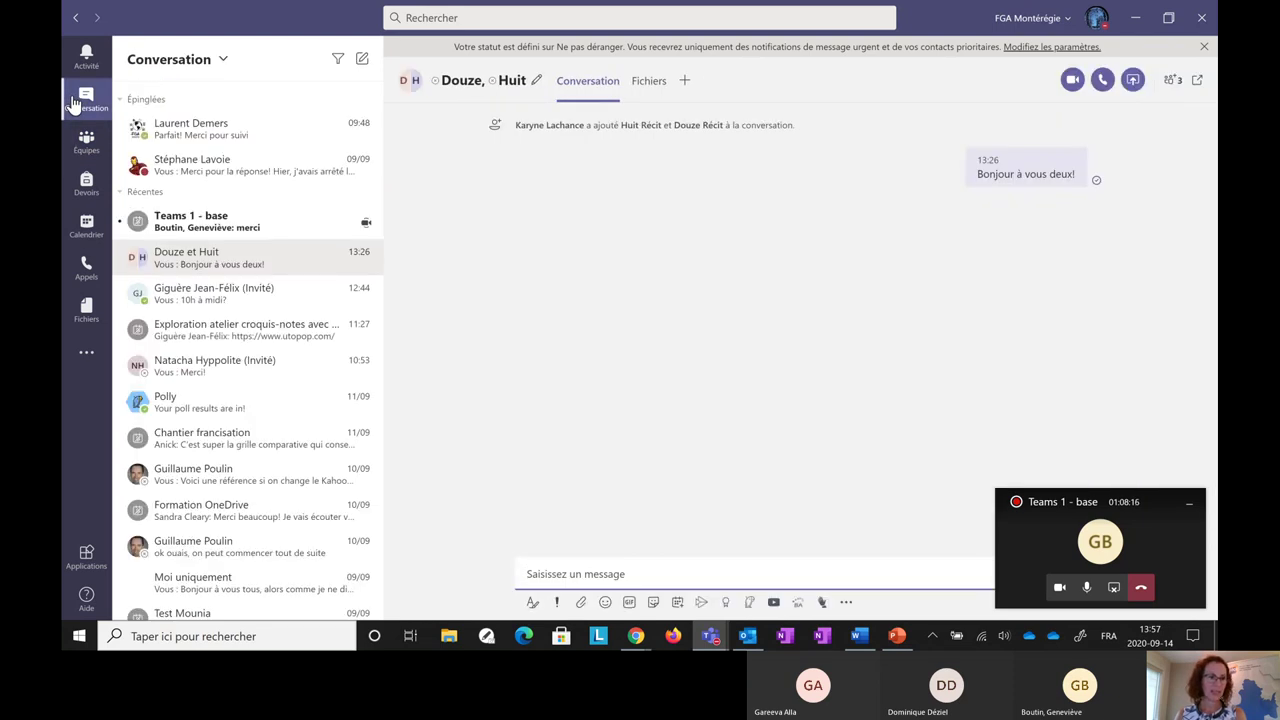
{"action": "left_click", "coordinate": [363, 368]}
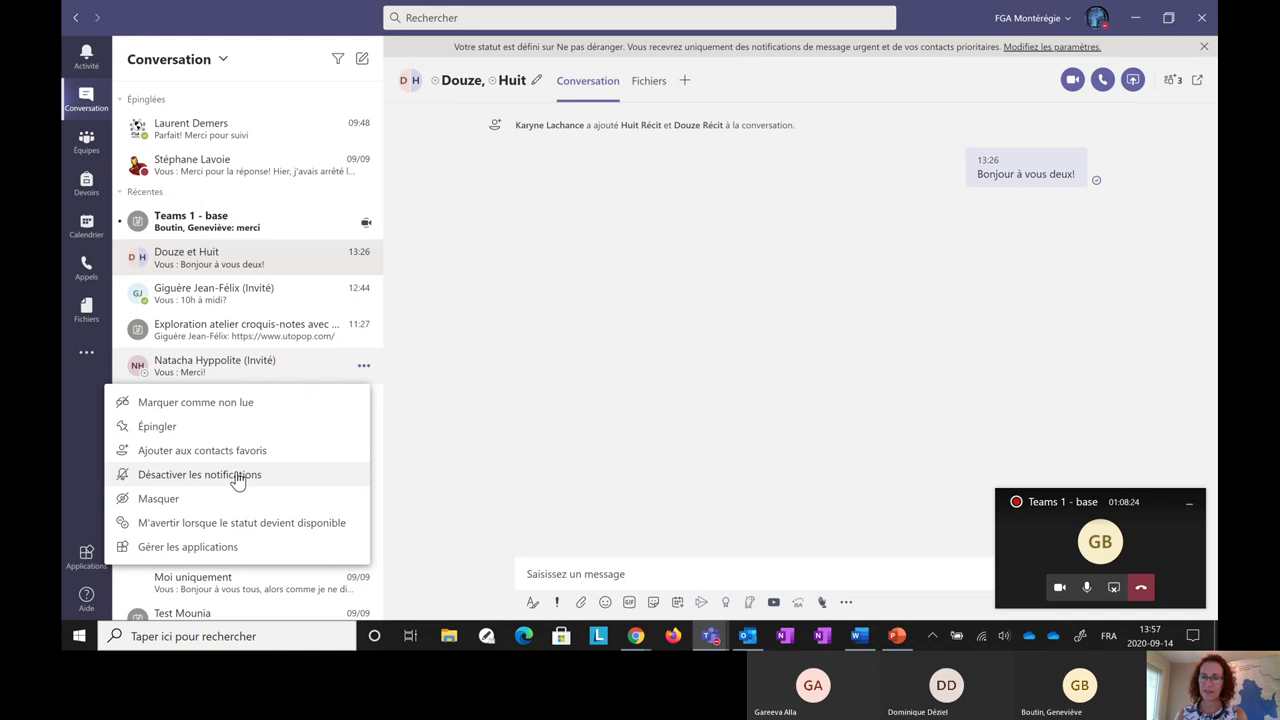
{"action": "left_click", "coordinate": [480, 417]}
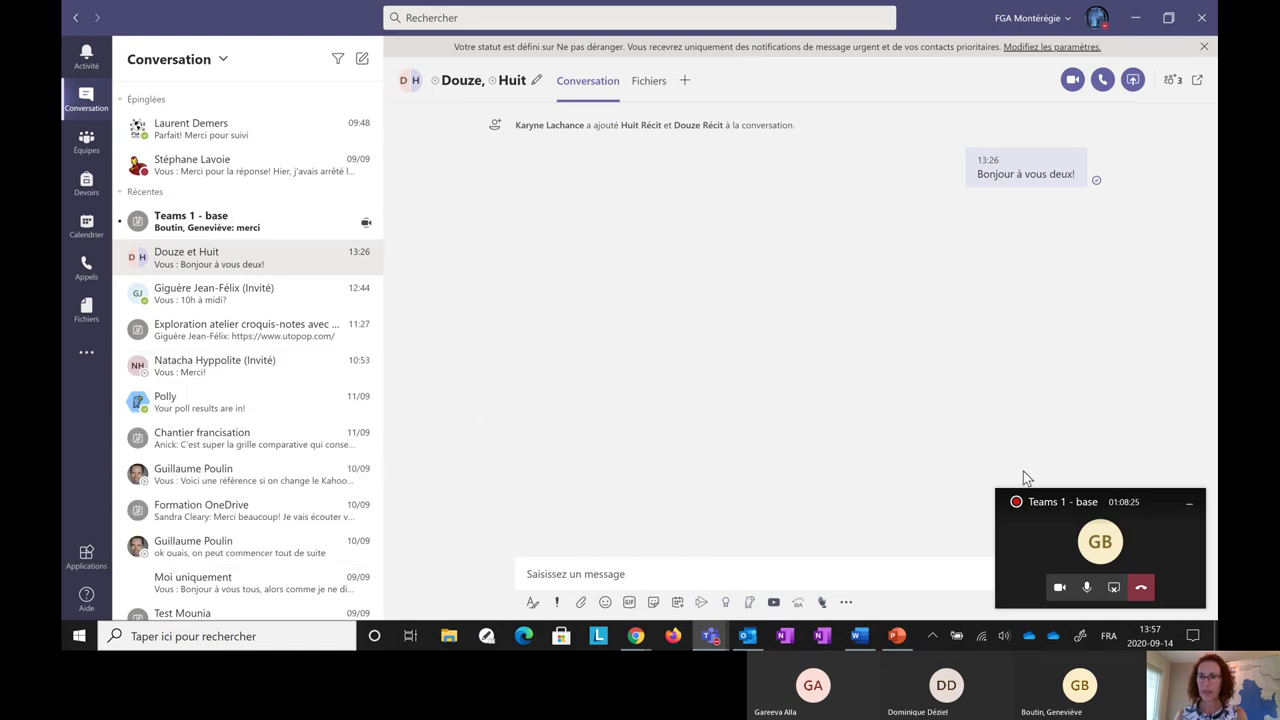
Return to the Teams 1 - base meeting window, read the meeting conversation, and display the participants list.
{"action": "left_click", "coordinate": [1100, 540]}
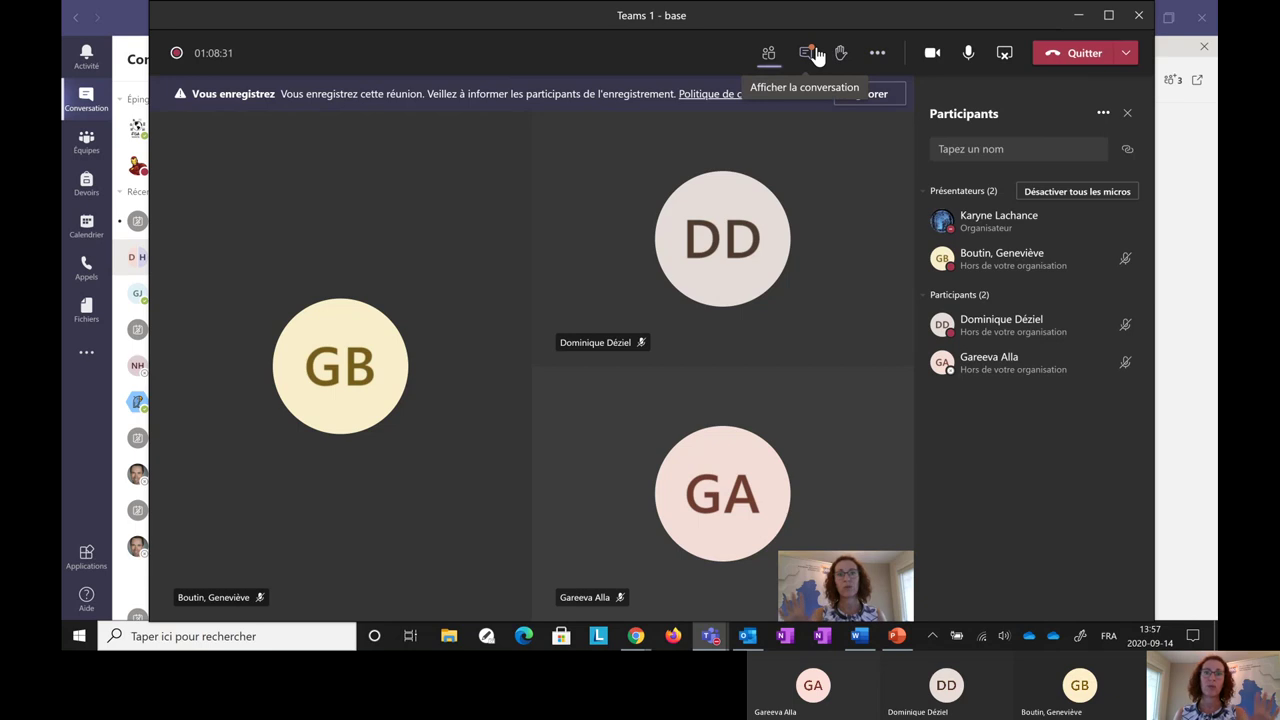
{"action": "left_click", "coordinate": [812, 54]}
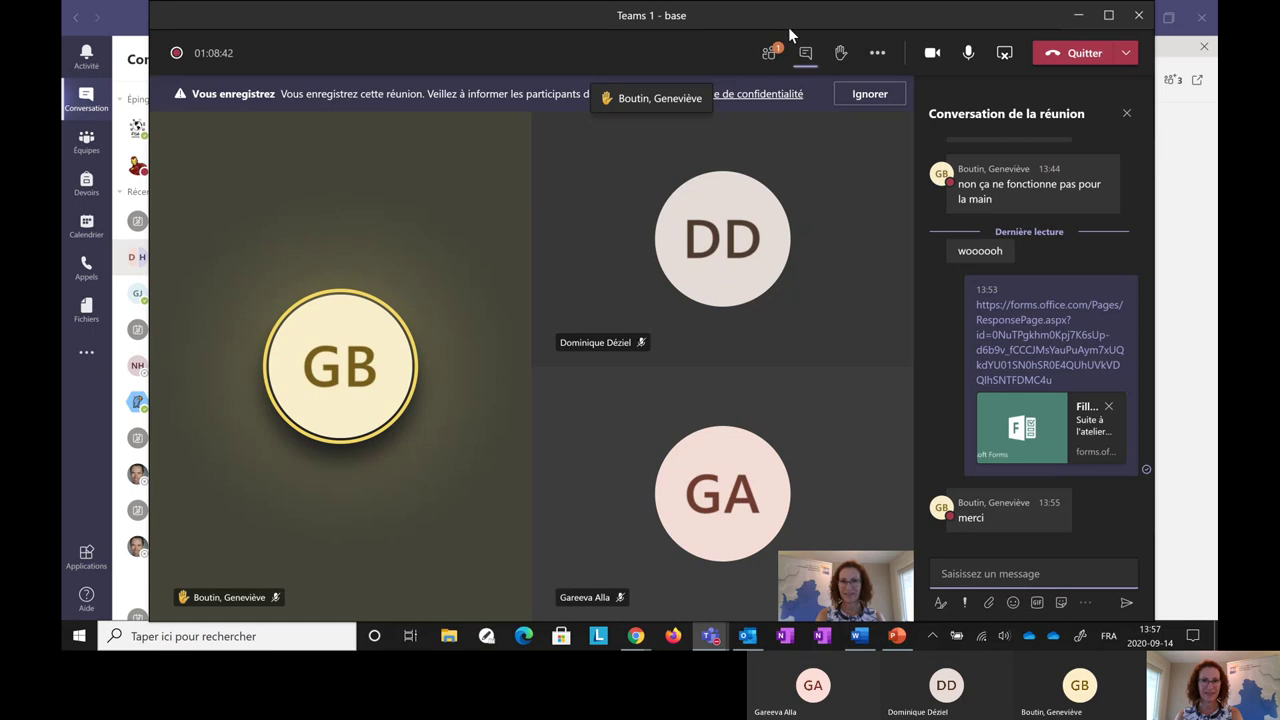
{"action": "left_click", "coordinate": [771, 55]}
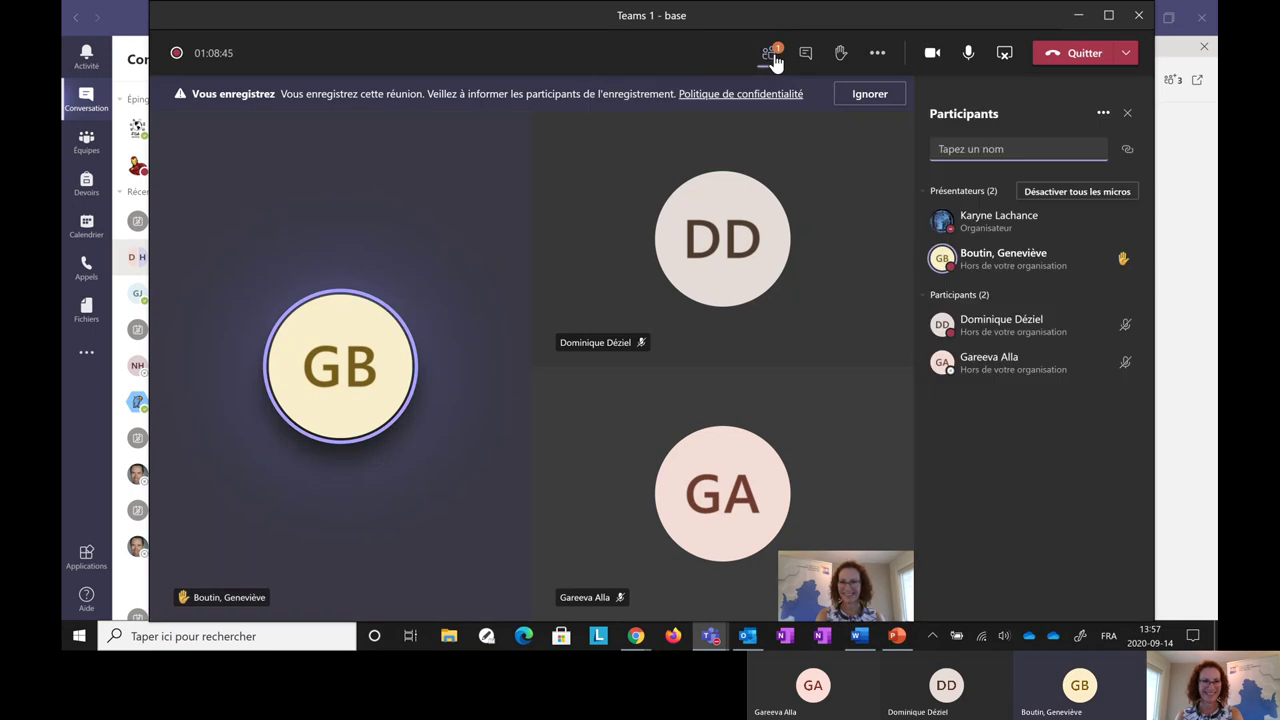